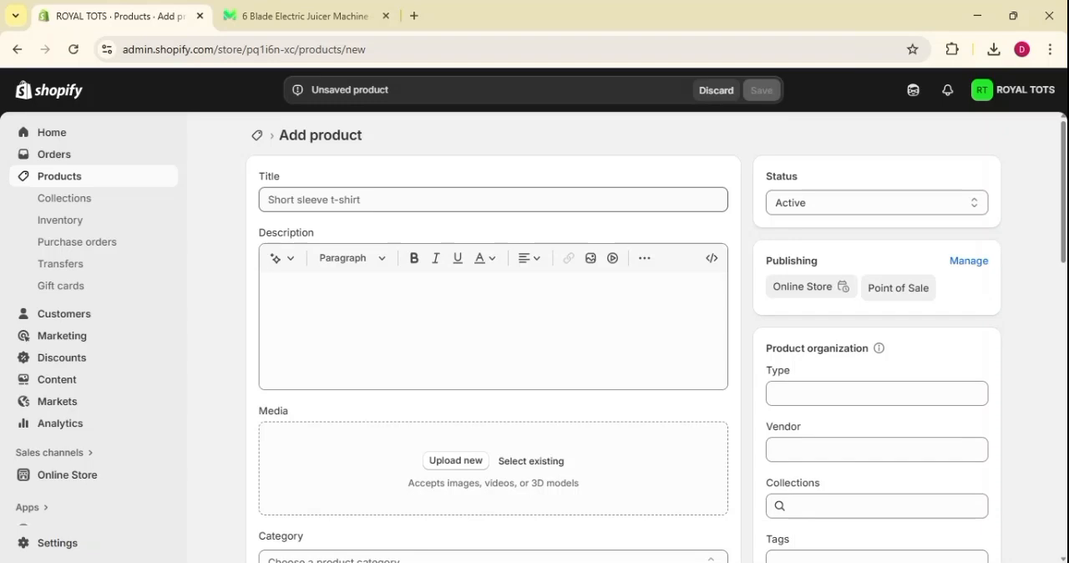
left_click(493, 200)
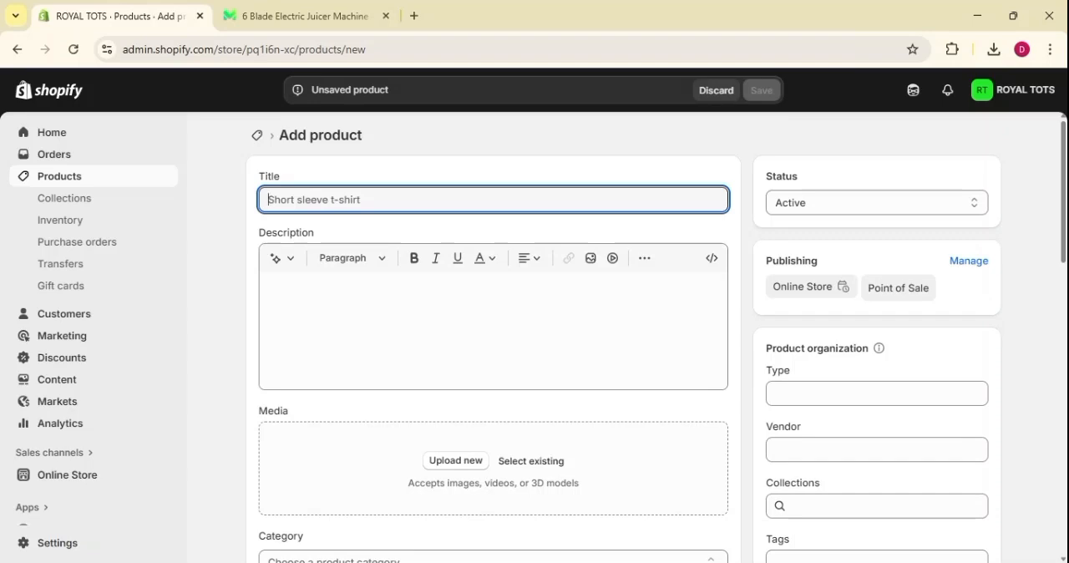
type("7")
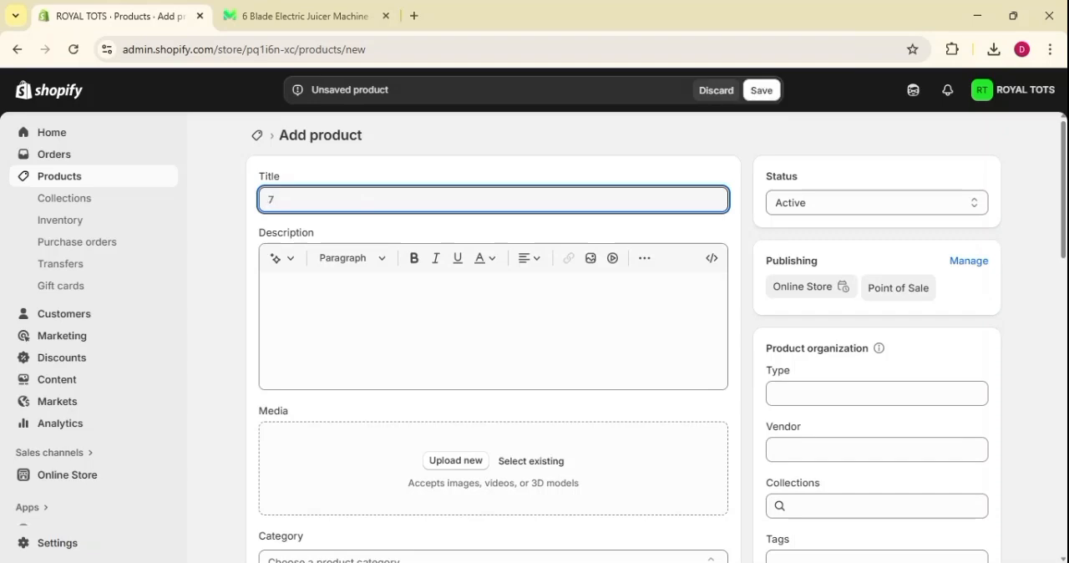
type("-8")
key("BackSpace")
key("BackSpace")
key("BackSpace")
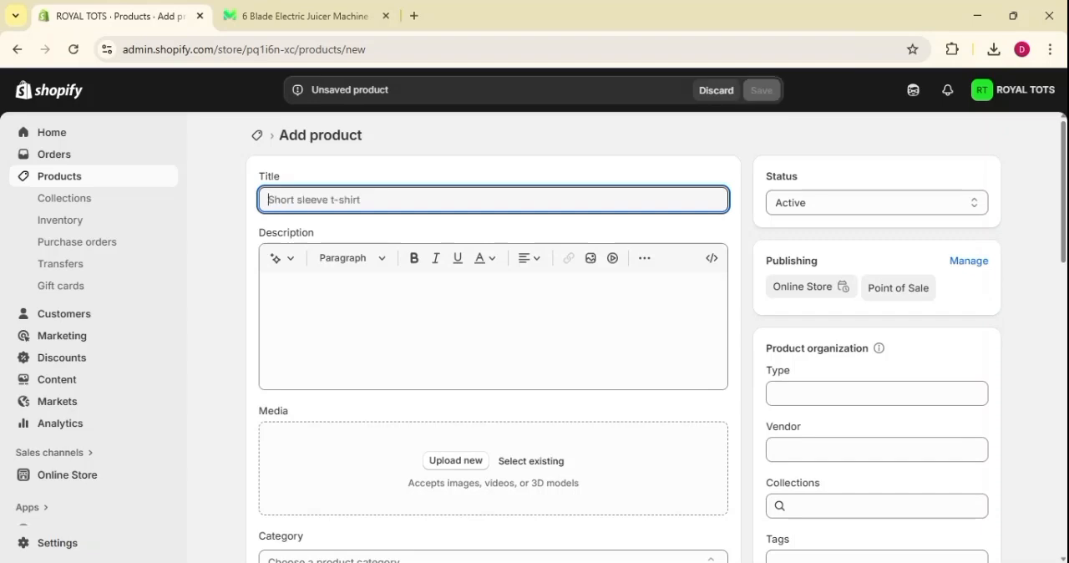
Copy the product name "6 Blade Electric Juicer Machine" from the Markaz product page into the new Shopify product's title.
left_click(301, 16)
scroll(631, 217, "up", 2)
scroll(630, 217, "up", 2)
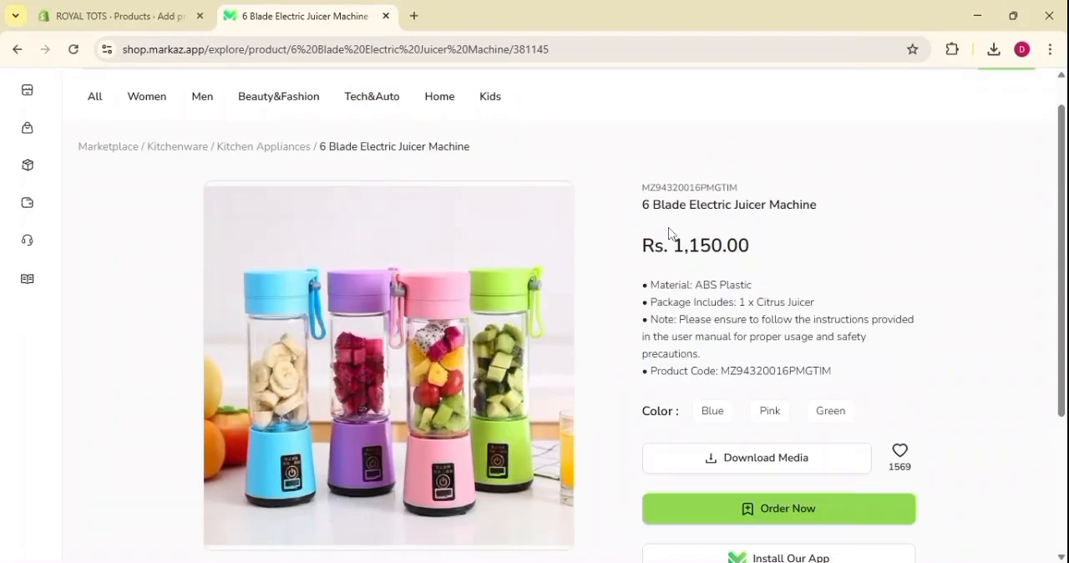
left_click_drag(640, 204, 833, 223)
key("ctrl+c")
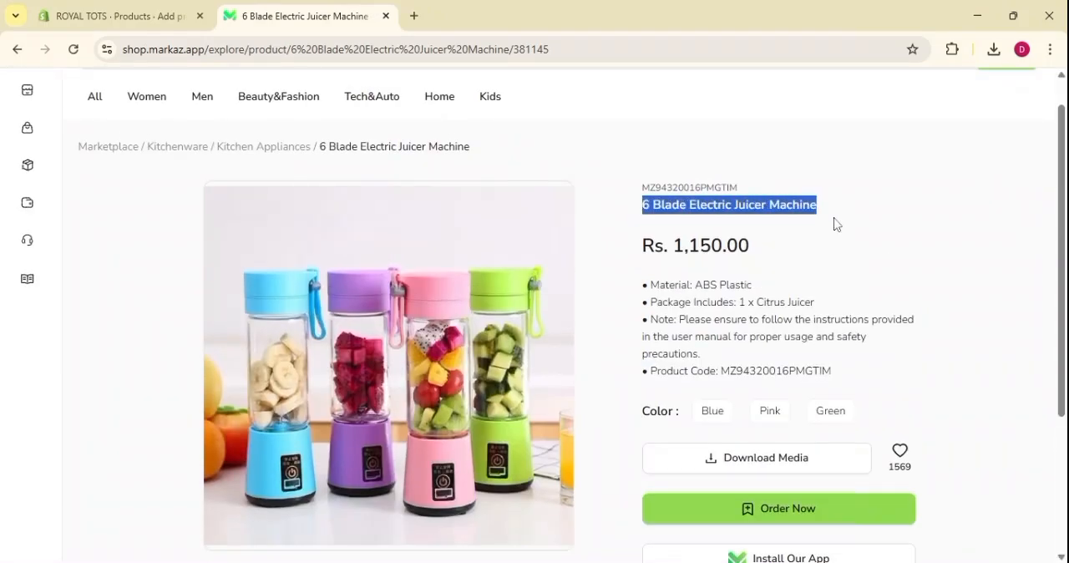
left_click(153, 12)
key("ctrl+v")
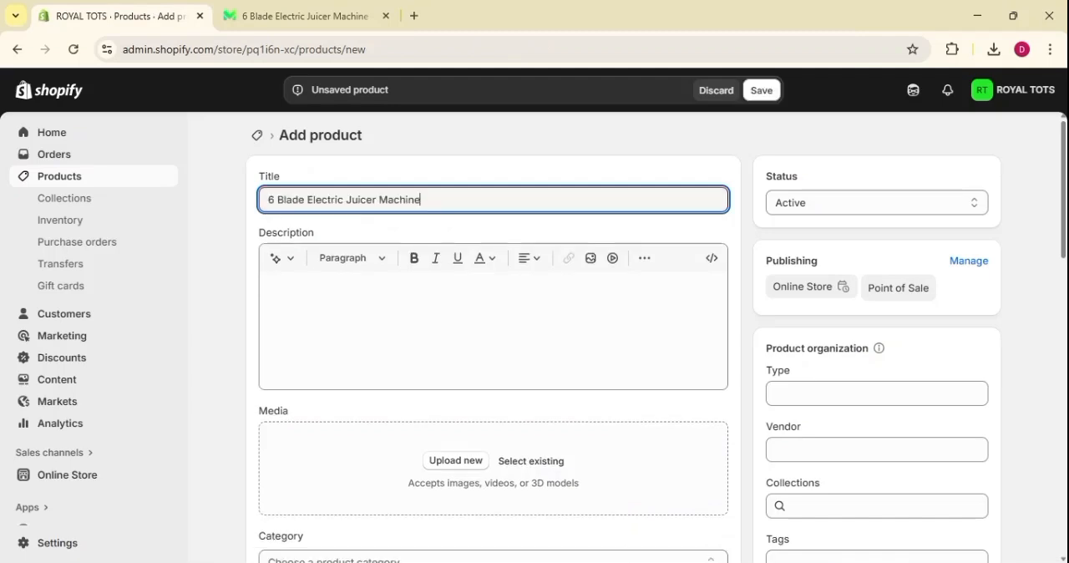
left_click(379, 231)
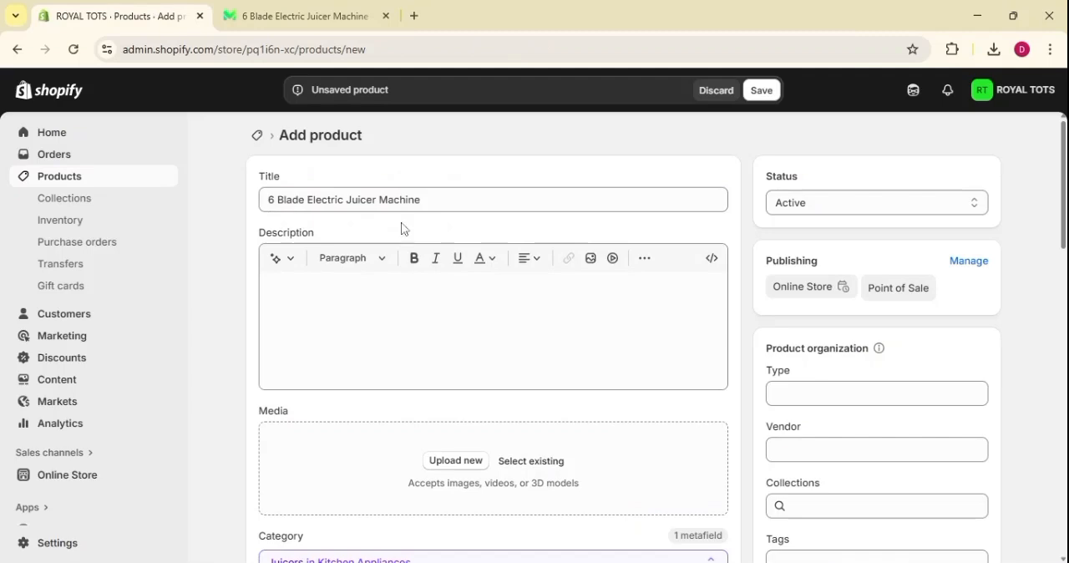
left_click(438, 204)
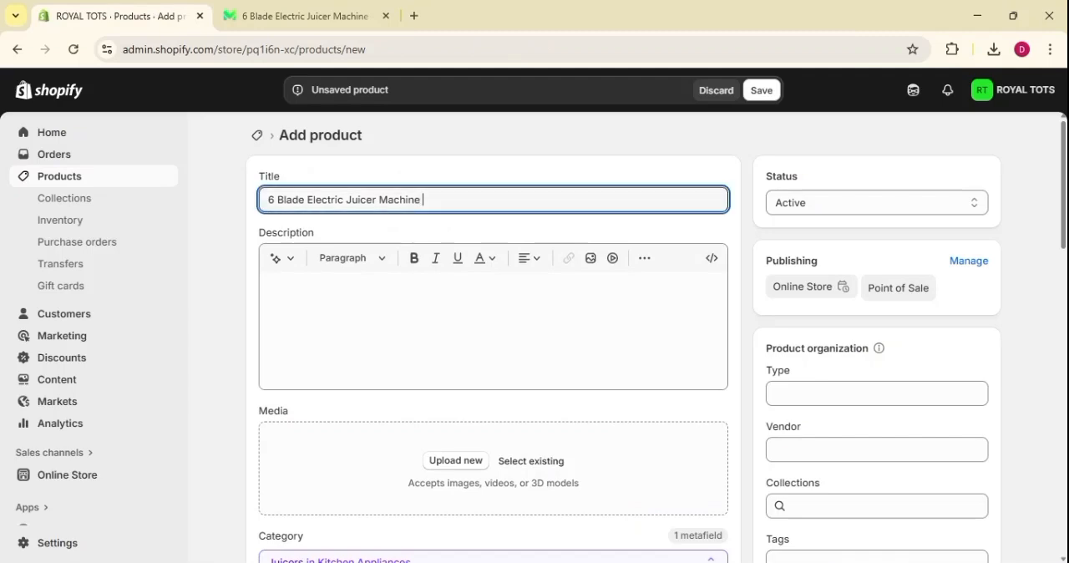
type("7-8 ")
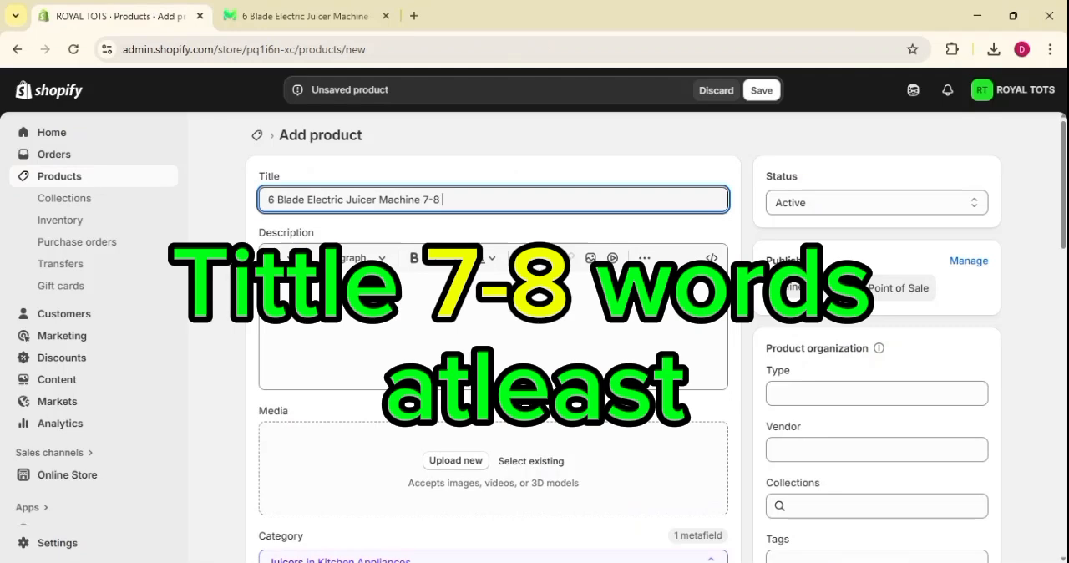
type("words")
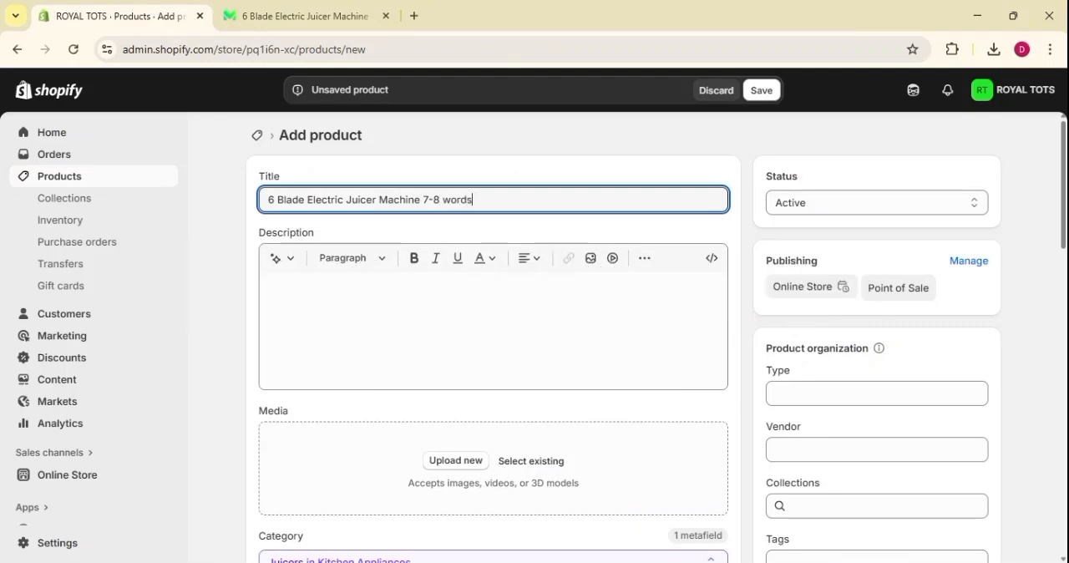
type(" add")
left_click_drag(423, 200, 497, 199)
key("BackSpace")
Enter a copy of the product title as the features and keywords for generating the product description.
scroll(457, 220, "down", 1)
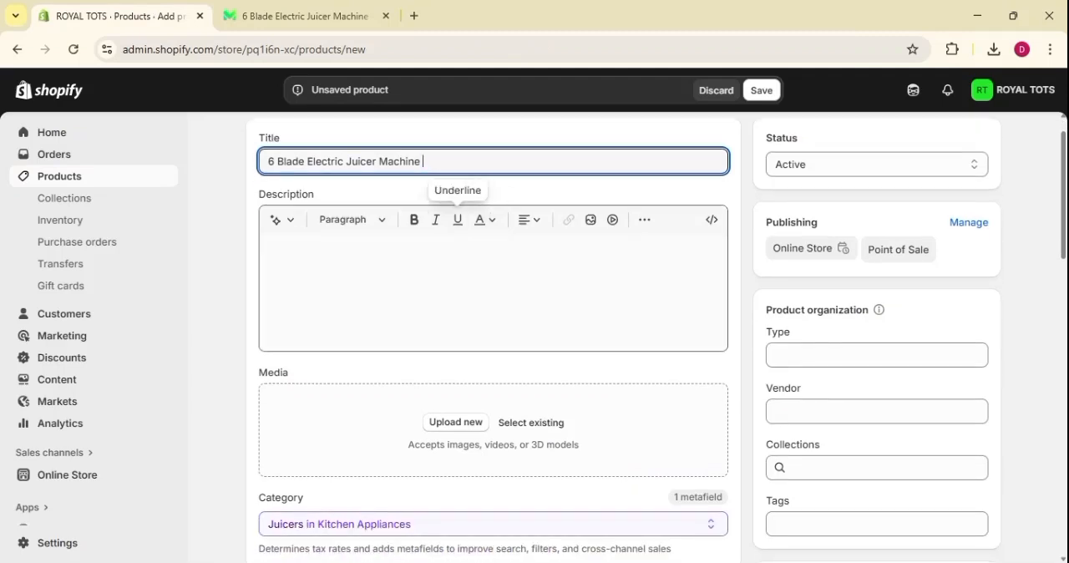
left_click(455, 274)
scroll(455, 274, "up", 1)
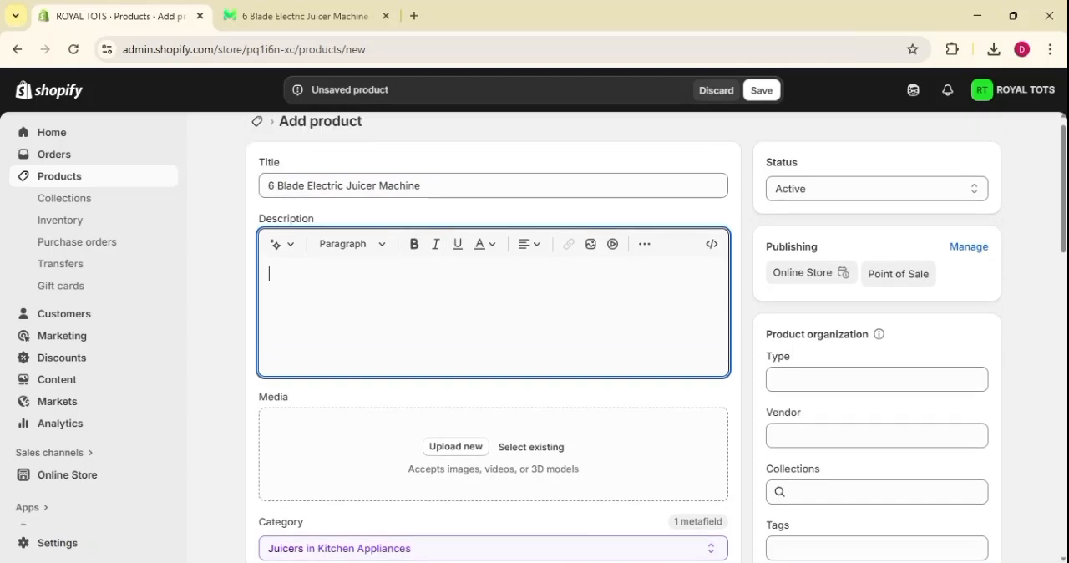
scroll(455, 274, "up", 1)
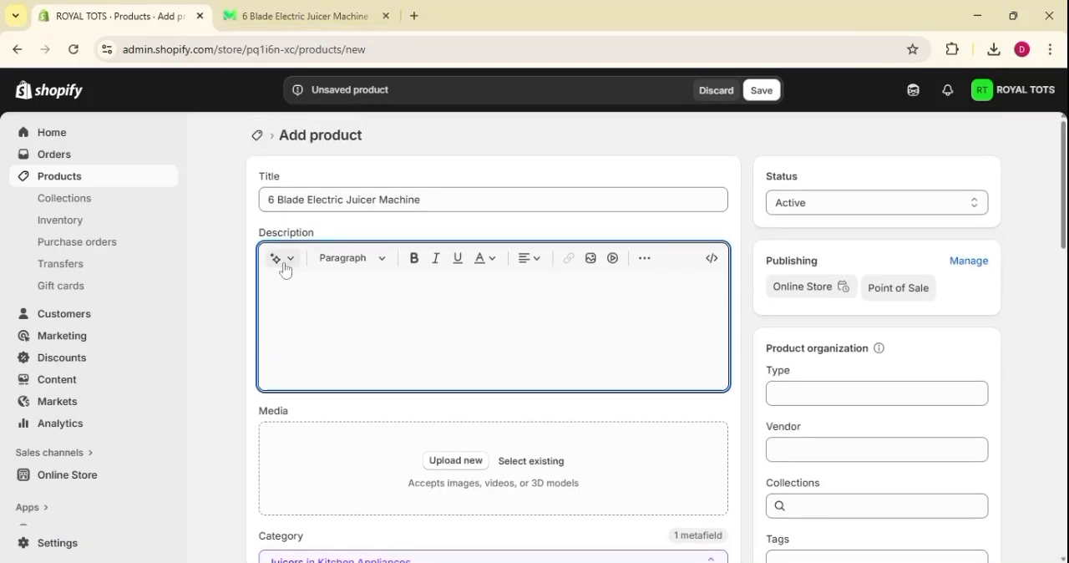
left_click(276, 263)
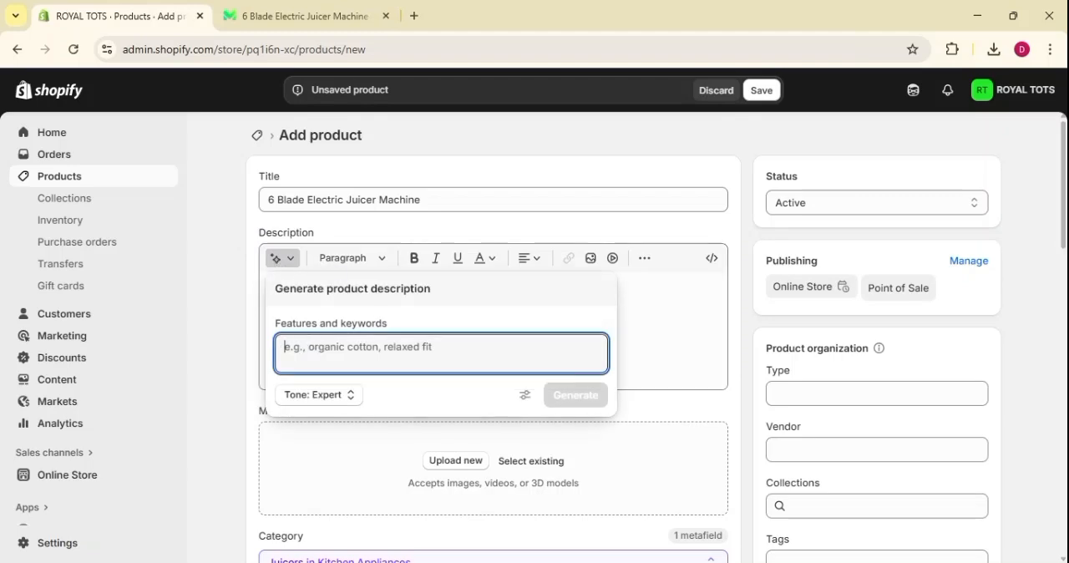
left_click_drag(429, 200, 260, 214)
key("ctrl+c")
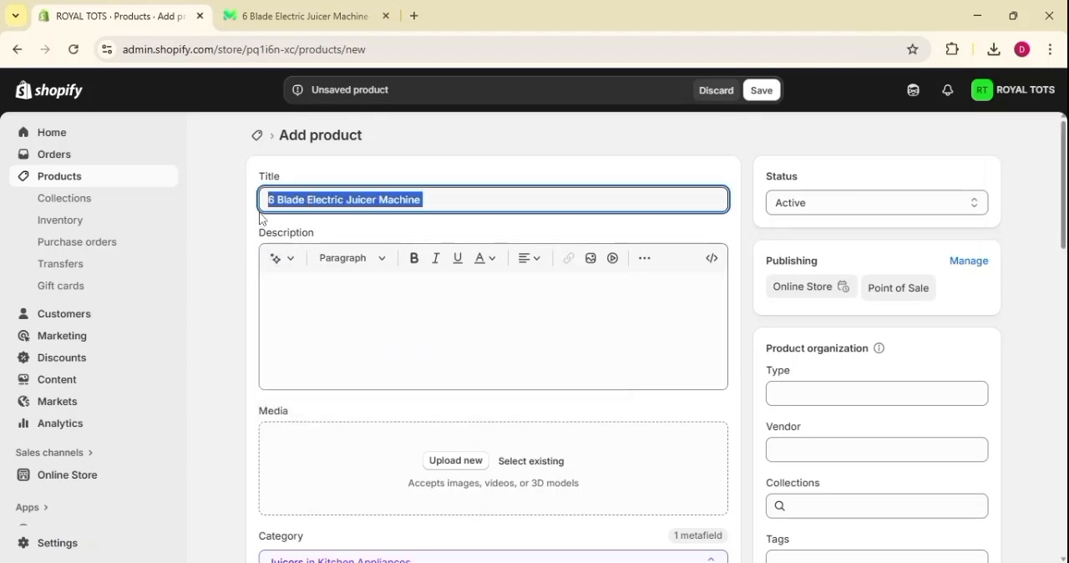
left_click(276, 258)
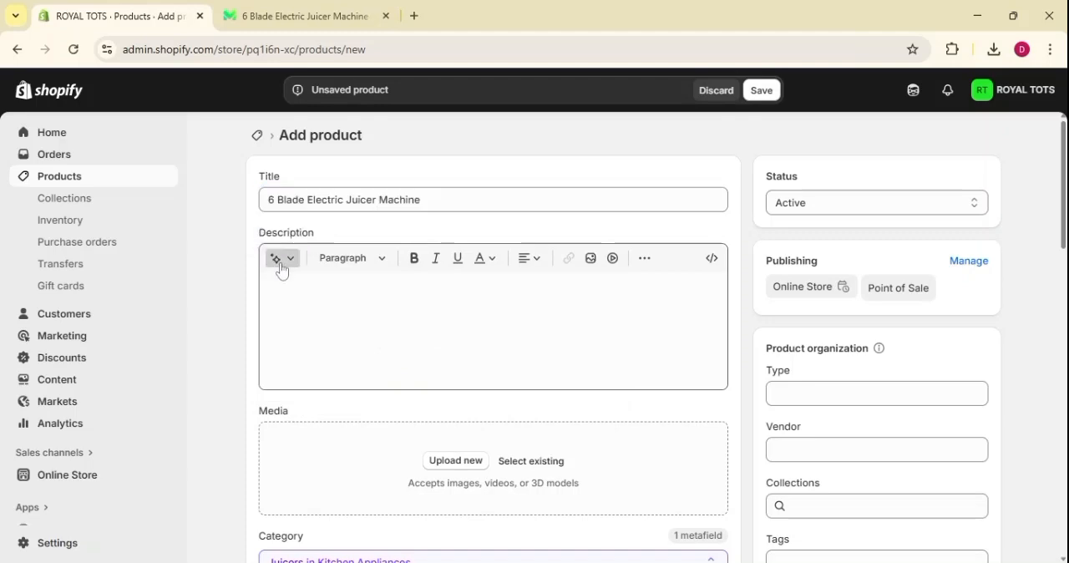
key("ctrl+v")
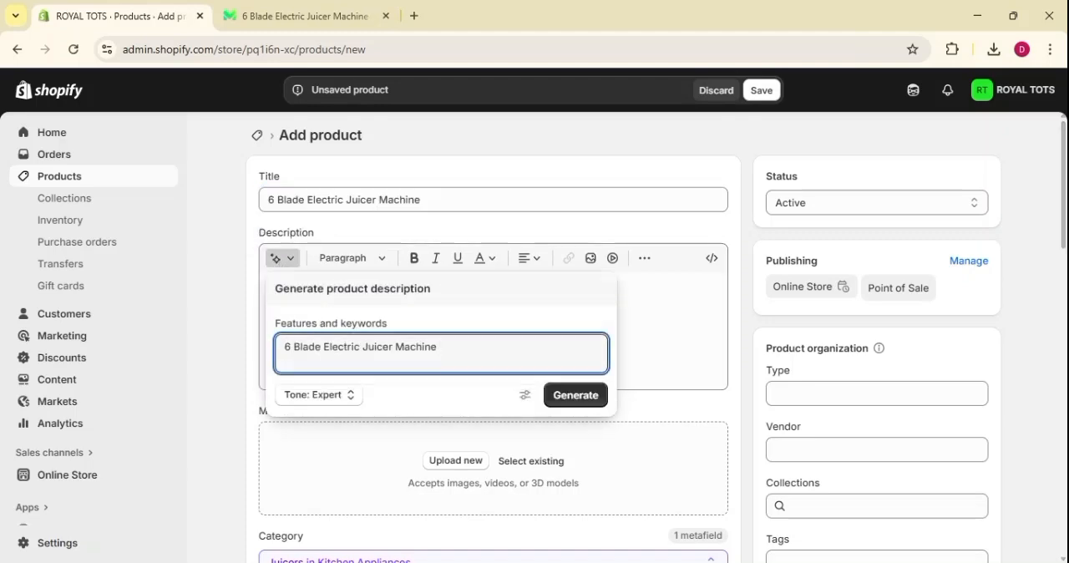
Add "200 words descripation of this tilttle" to the description keywords, generate the text with the Expert tone and keep it.
key("Return")
type("2")
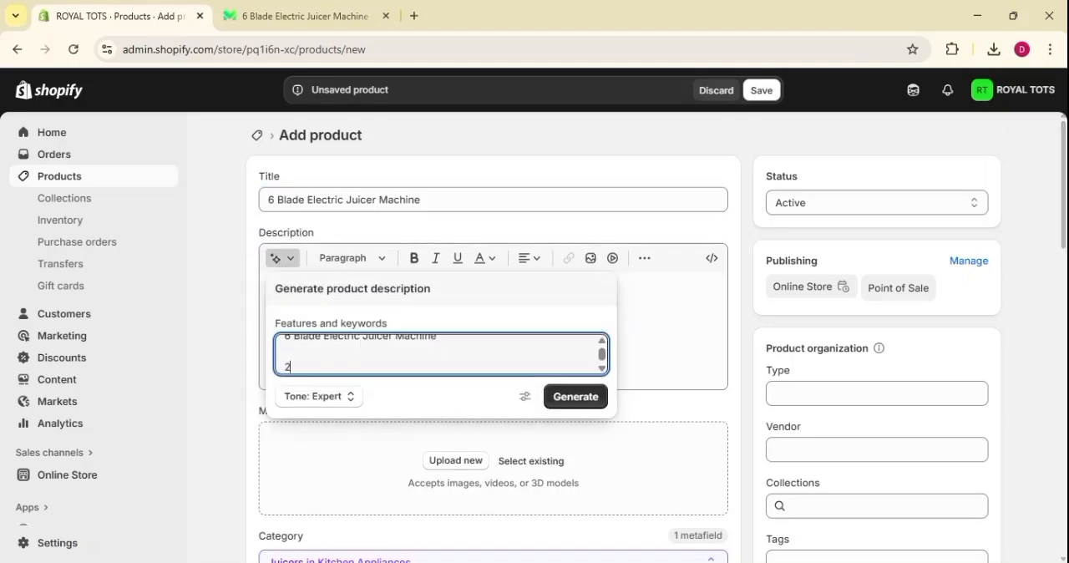
type("00 words des")
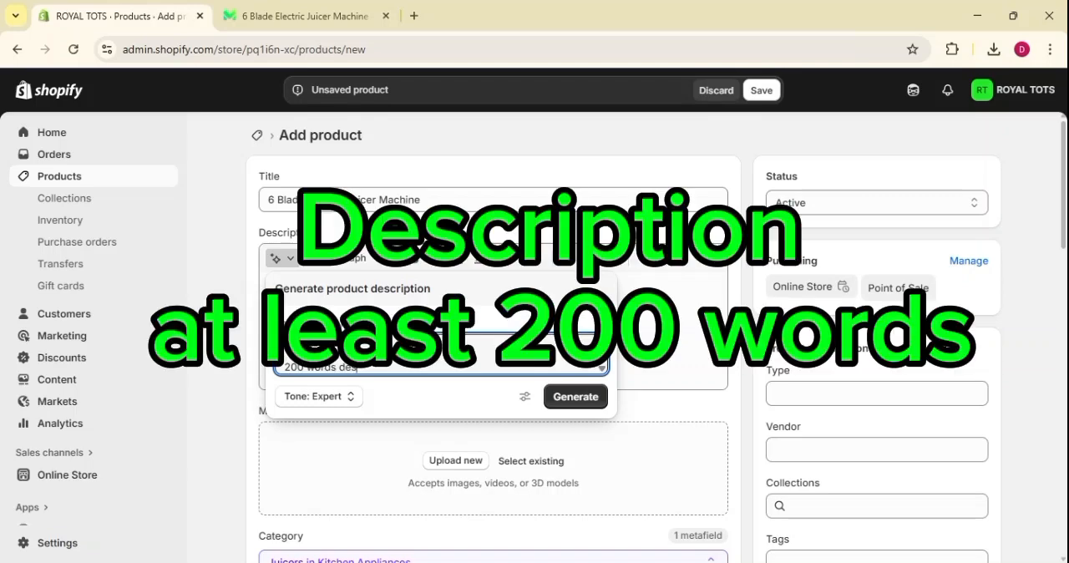
type("cripation o")
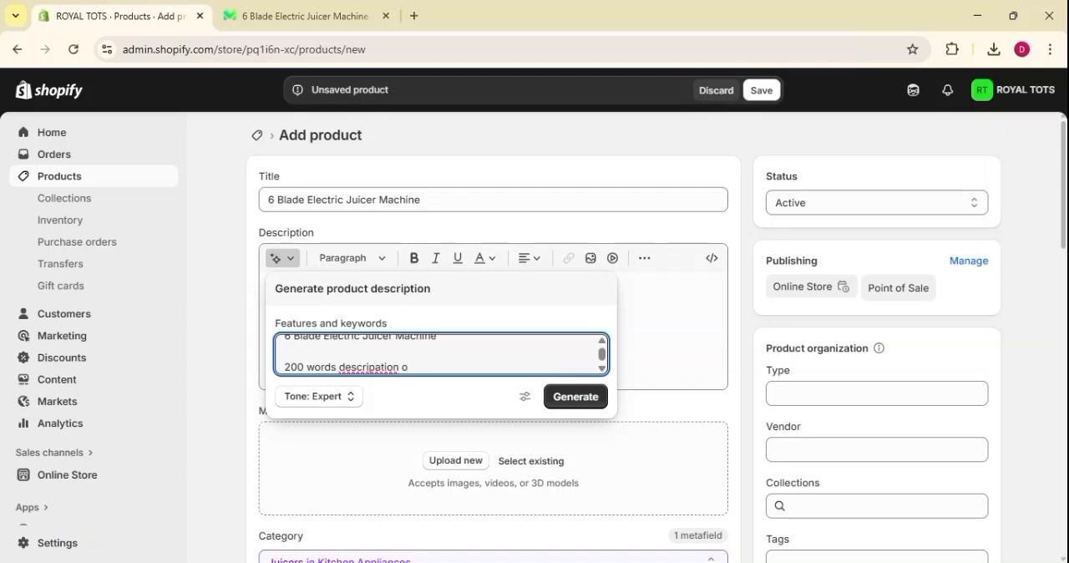
type("f this tiltt")
key("BackSpace")
type("le")
left_click(573, 406)
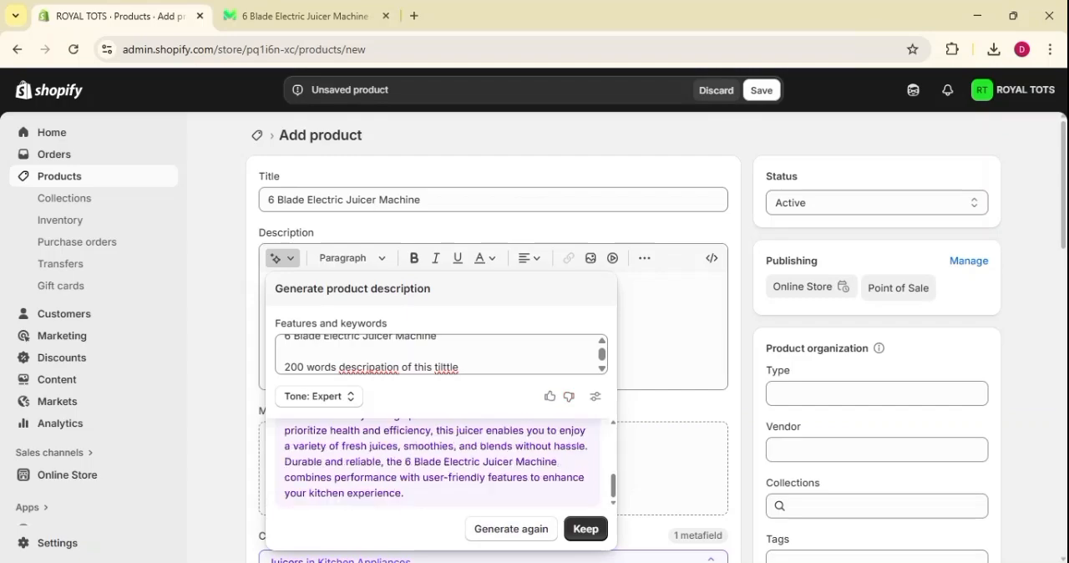
left_click(584, 530)
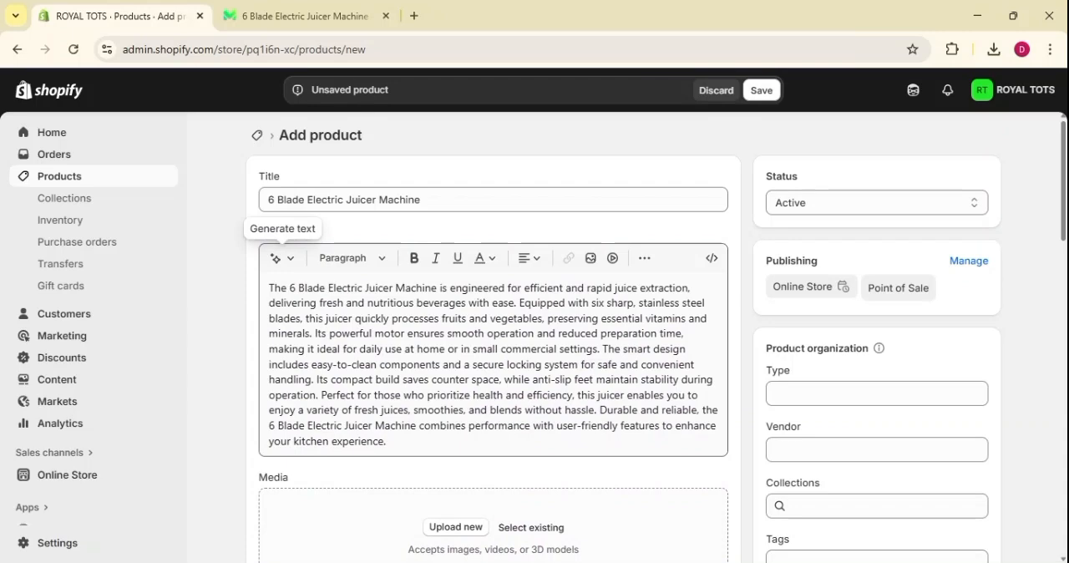
Try bold formatting and the red text color #F73939 in the description without selecting any text.
left_click(332, 261)
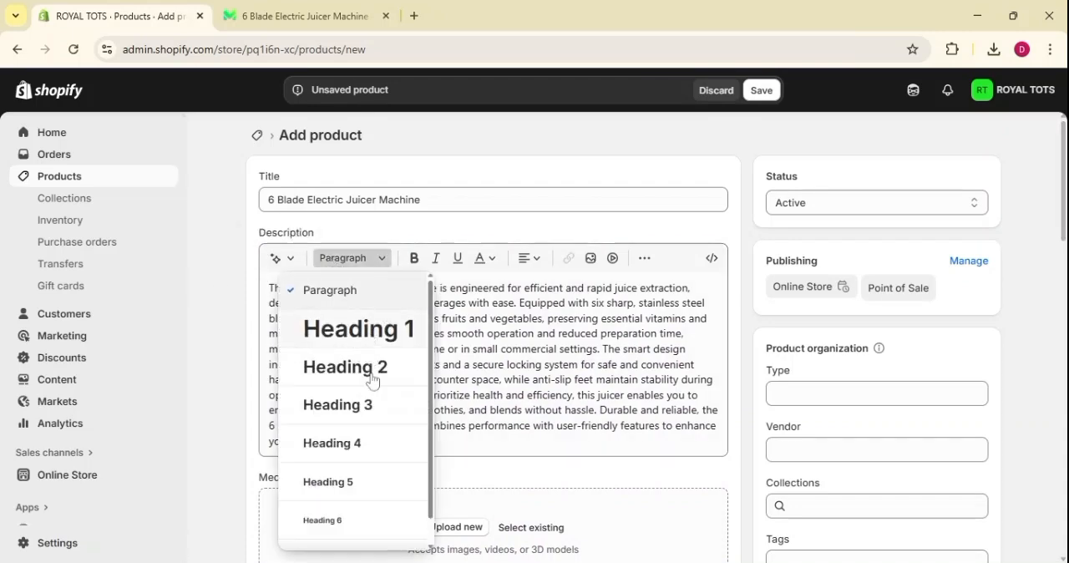
scroll(385, 489, "down", 1)
scroll(382, 470, "up", 1)
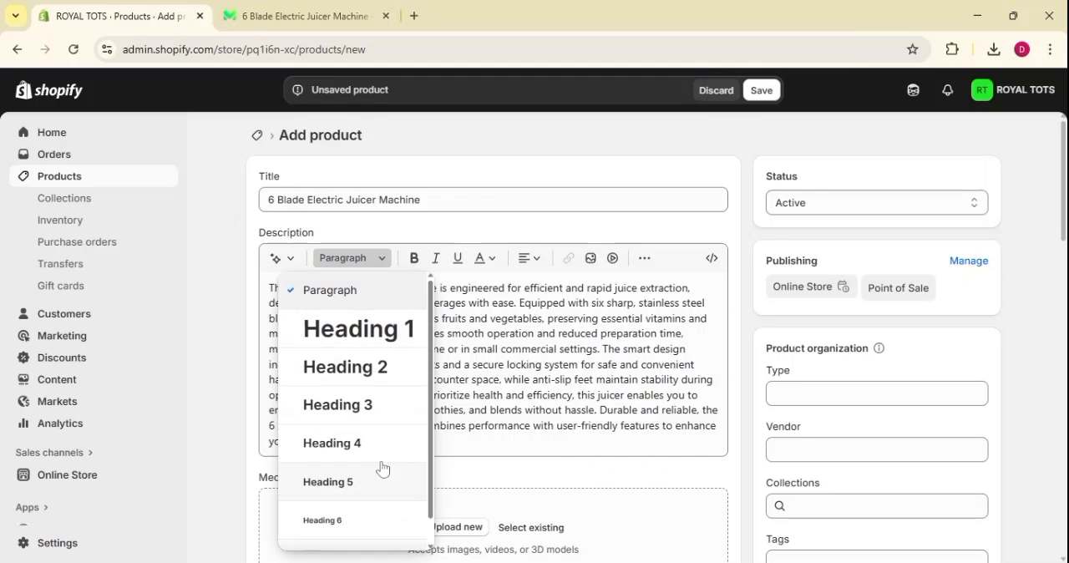
left_click(412, 258)
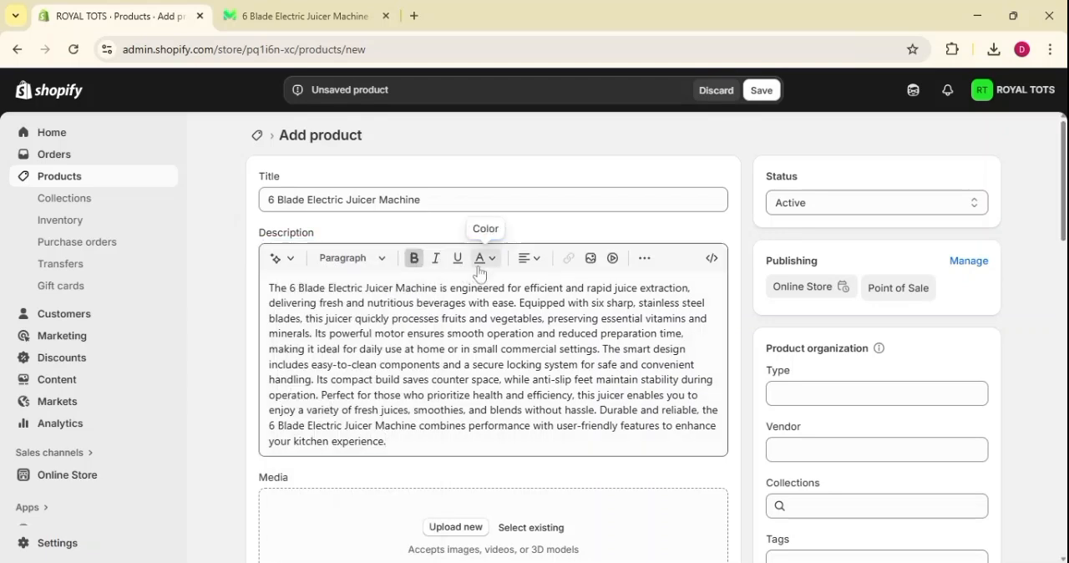
left_click(475, 269)
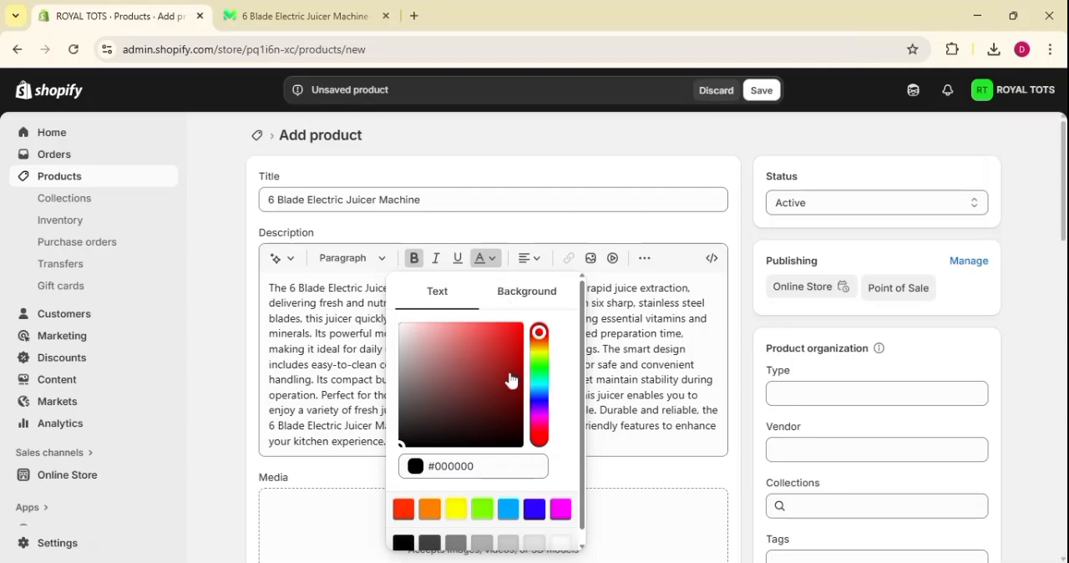
left_click(498, 327)
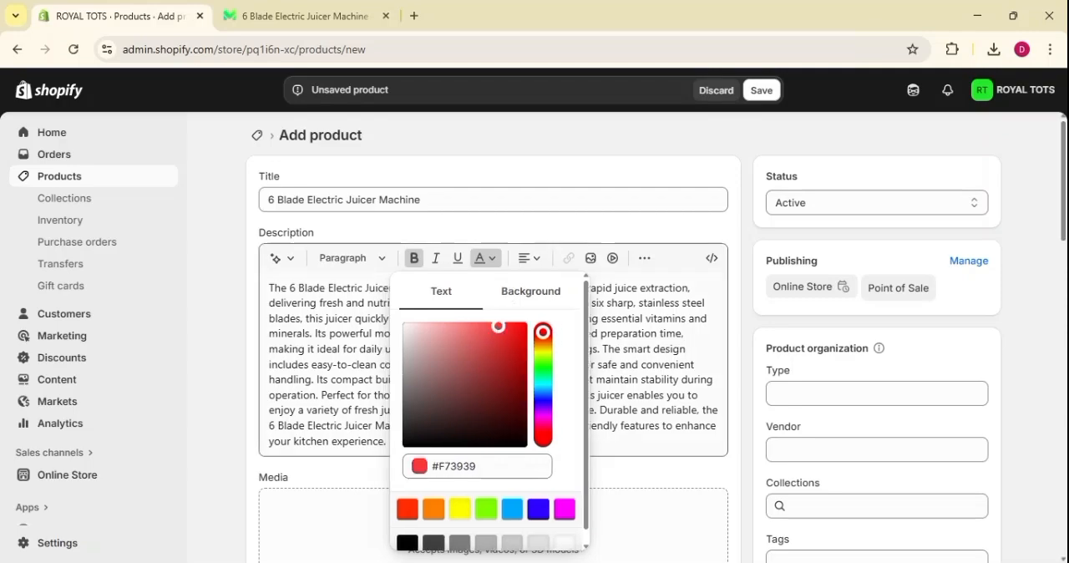
Set the text color of the entire product description to red #EC1919.
left_click(270, 288)
key("ctrl+a")
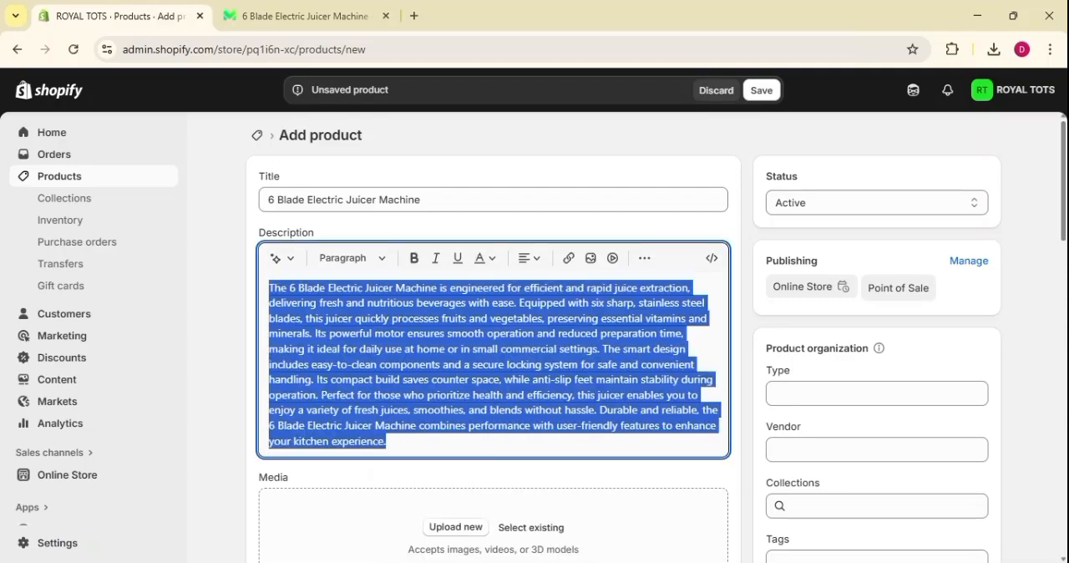
left_click(482, 258)
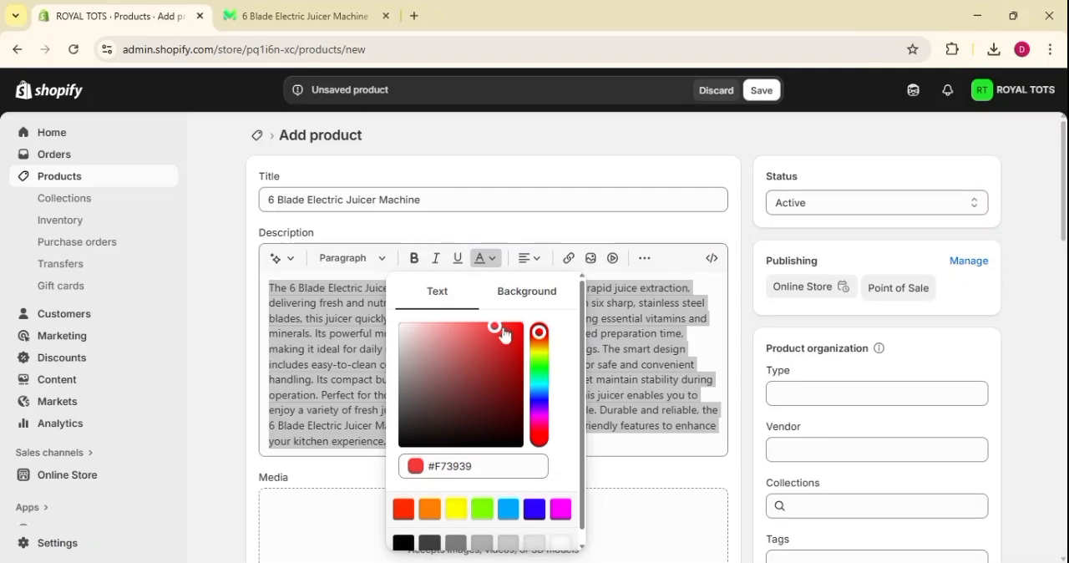
left_click_drag(503, 330, 513, 335)
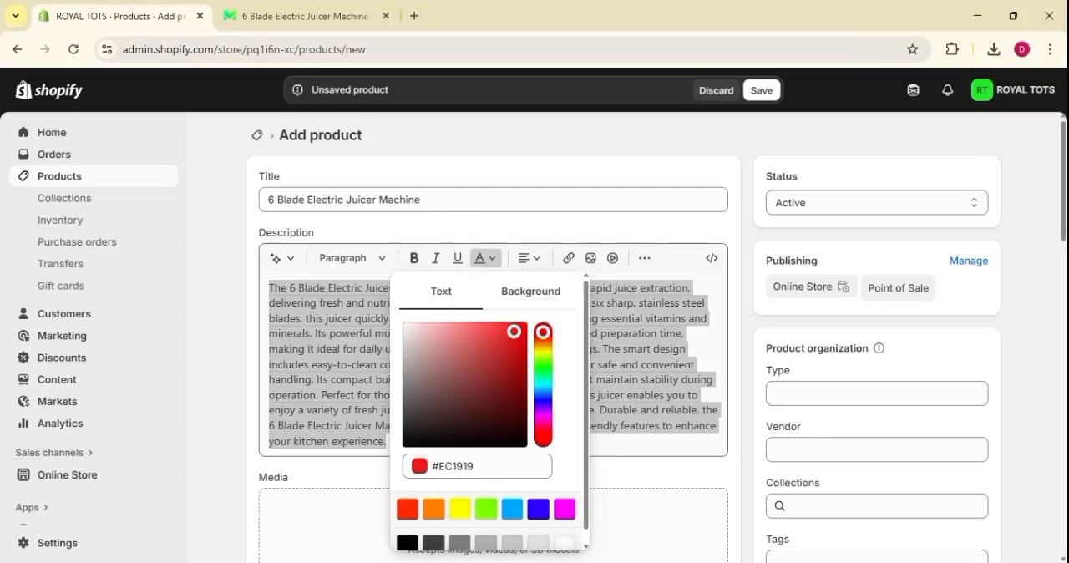
key("Escape")
left_click(388, 442)
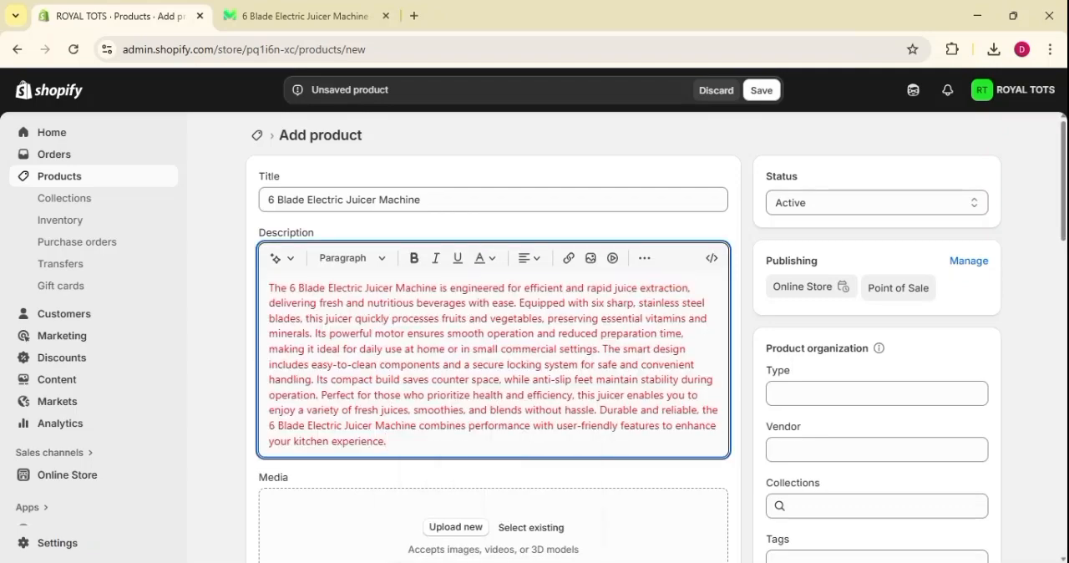
Try a near-white text color, #F2EEEE, and a black one in the description without selecting any text.
left_click(483, 259)
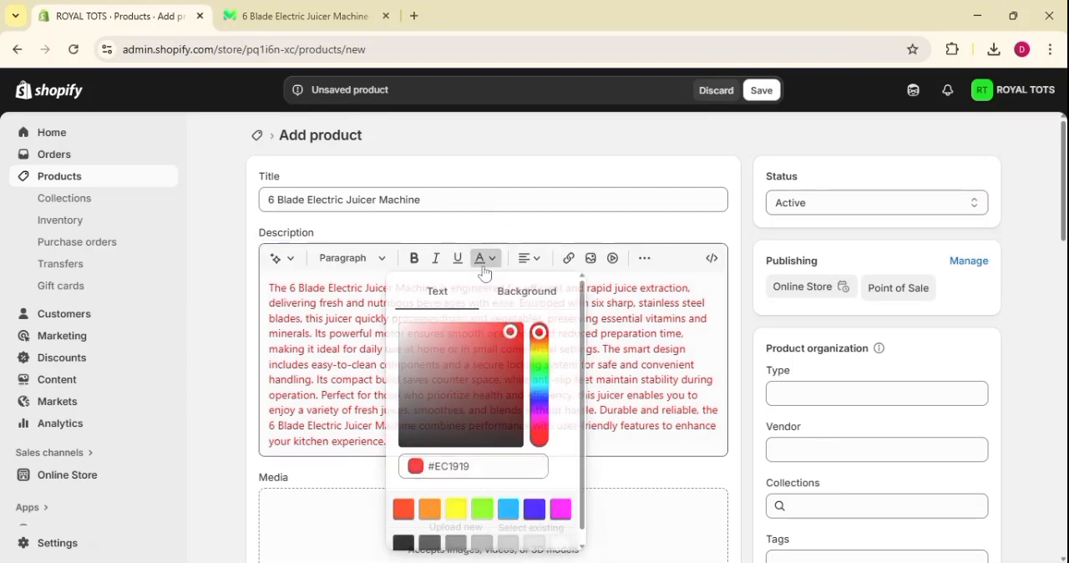
left_click(401, 330)
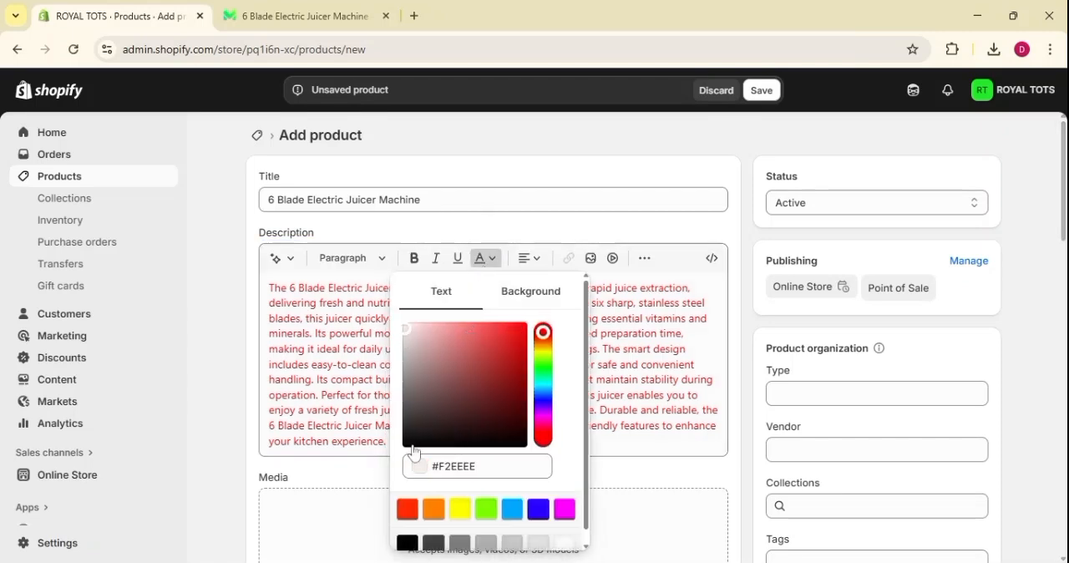
left_click_drag(410, 447, 403, 448)
key("Escape")
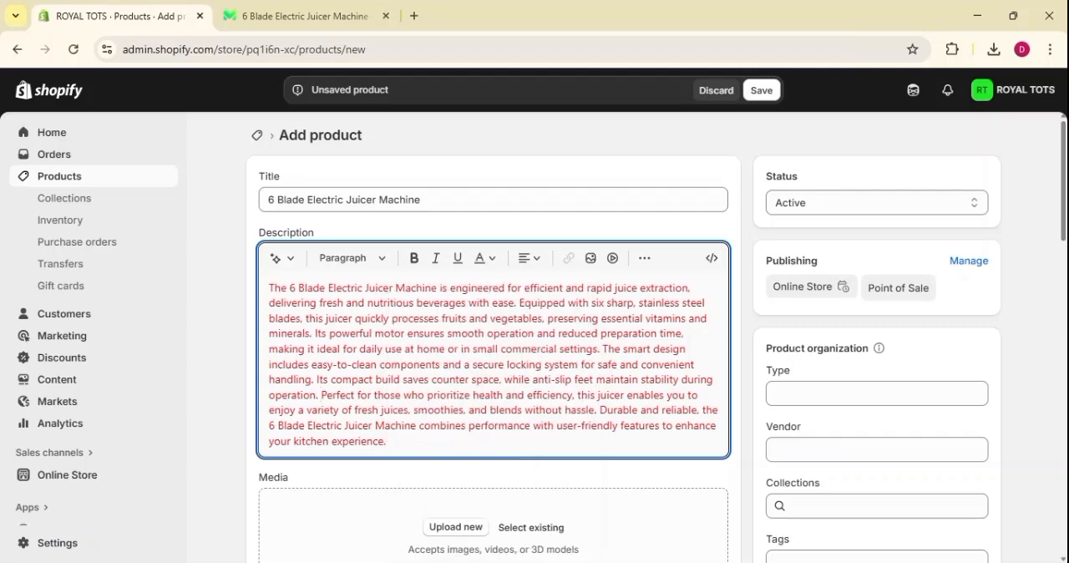
Set the text color of the entire product description to near-black #131212.
key("ctrl+a")
left_click(483, 258)
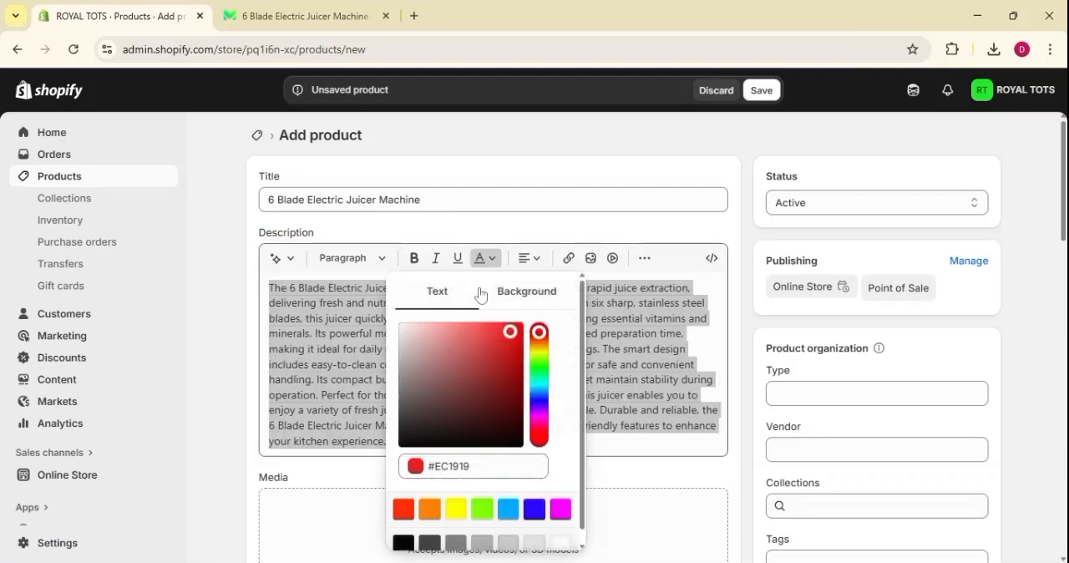
left_click(408, 447)
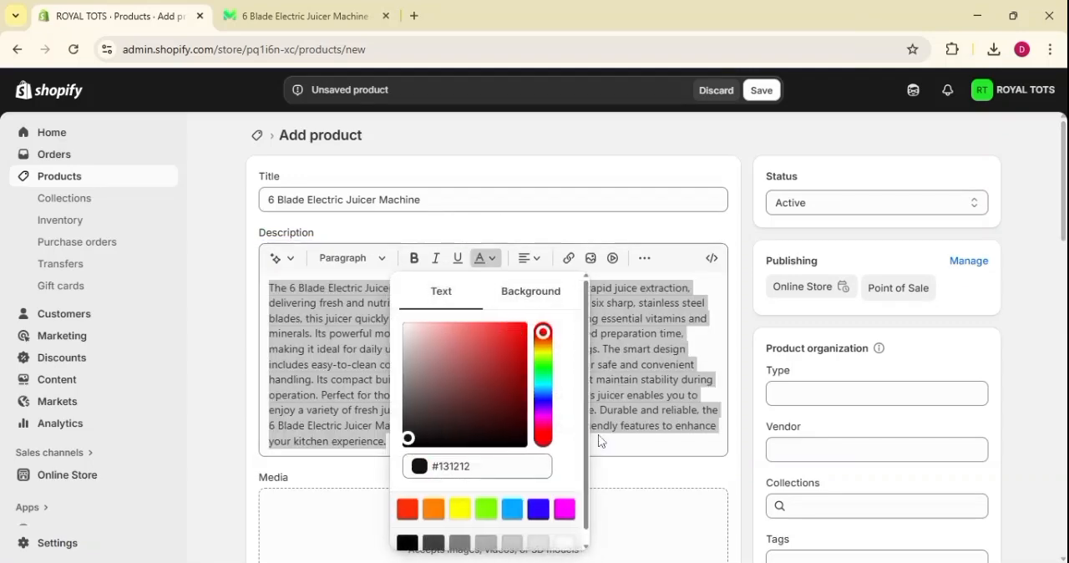
key("Escape")
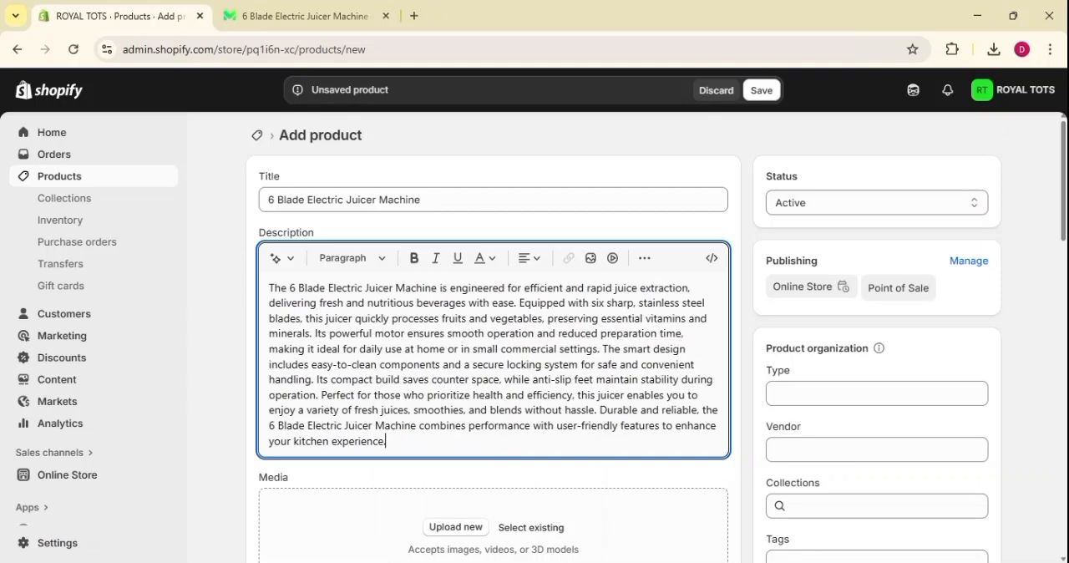
Left-align the product description and view the other alignment options.
left_click(530, 261)
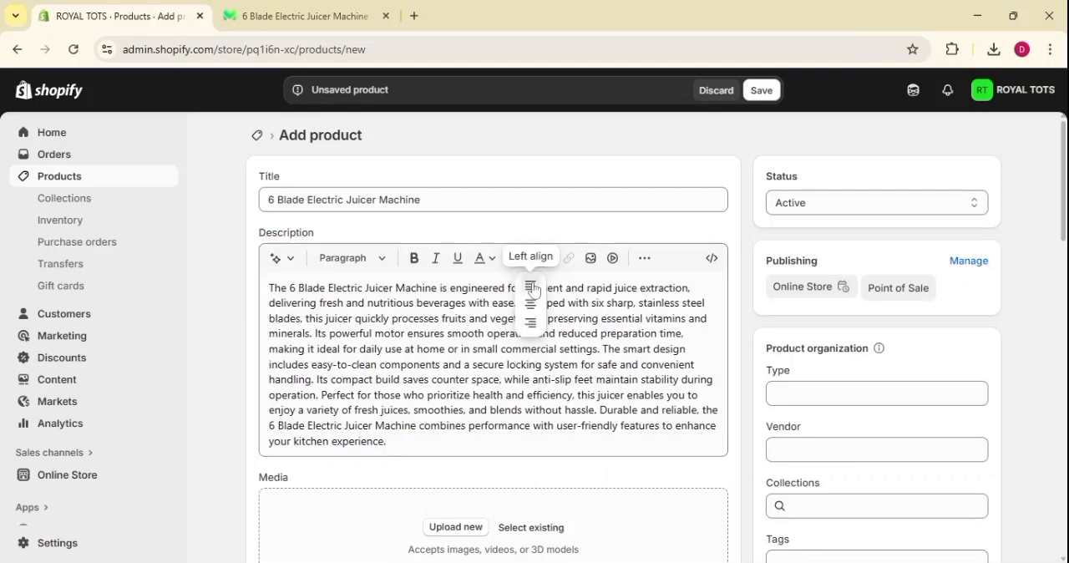
left_click(530, 283)
left_click(532, 261)
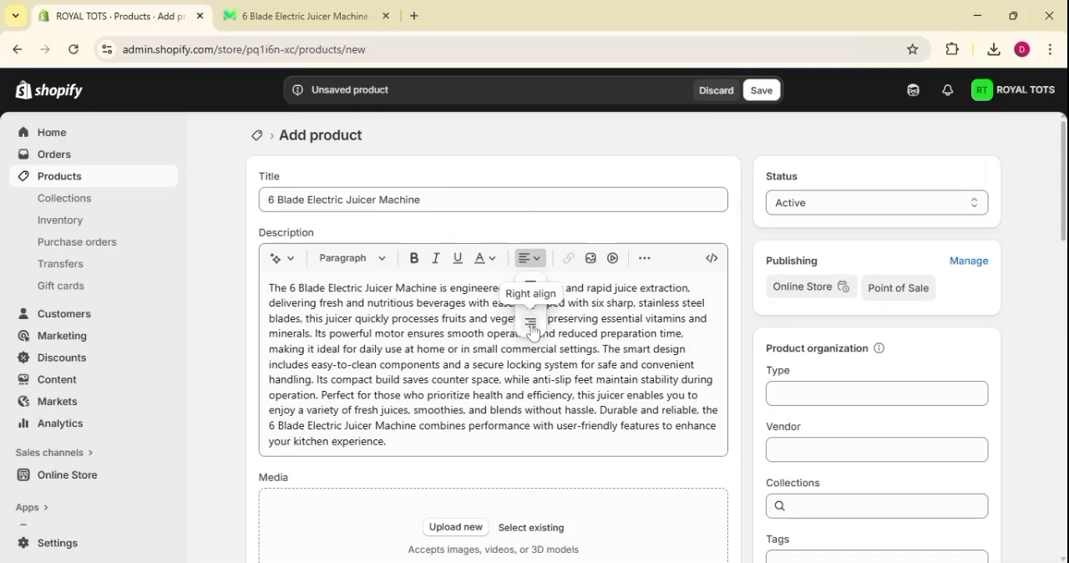
Upload the photo of the green juicer with fruit from the computer and insert it below the description text.
left_click(591, 259)
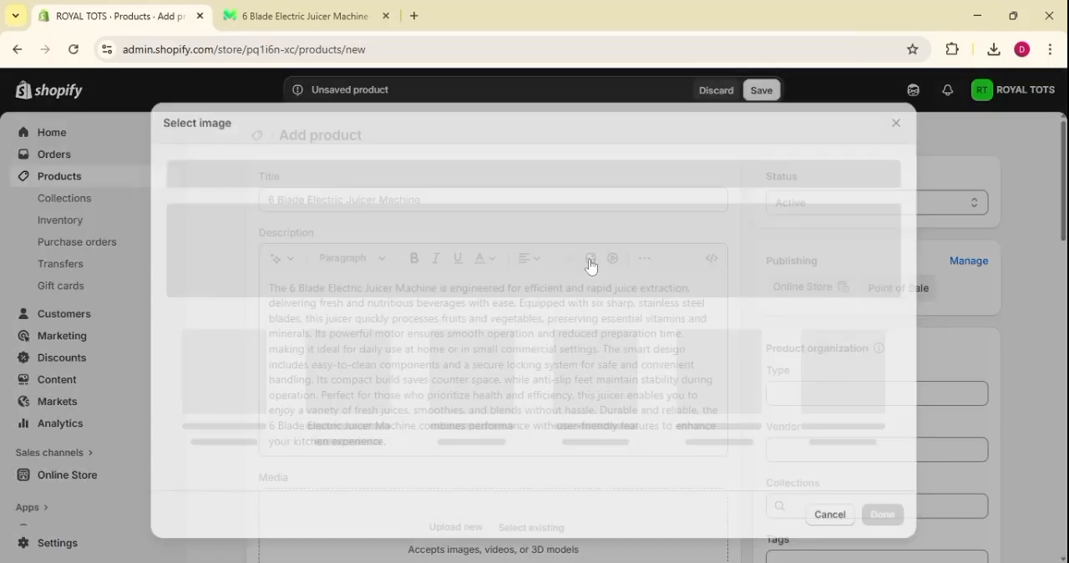
left_click(896, 119)
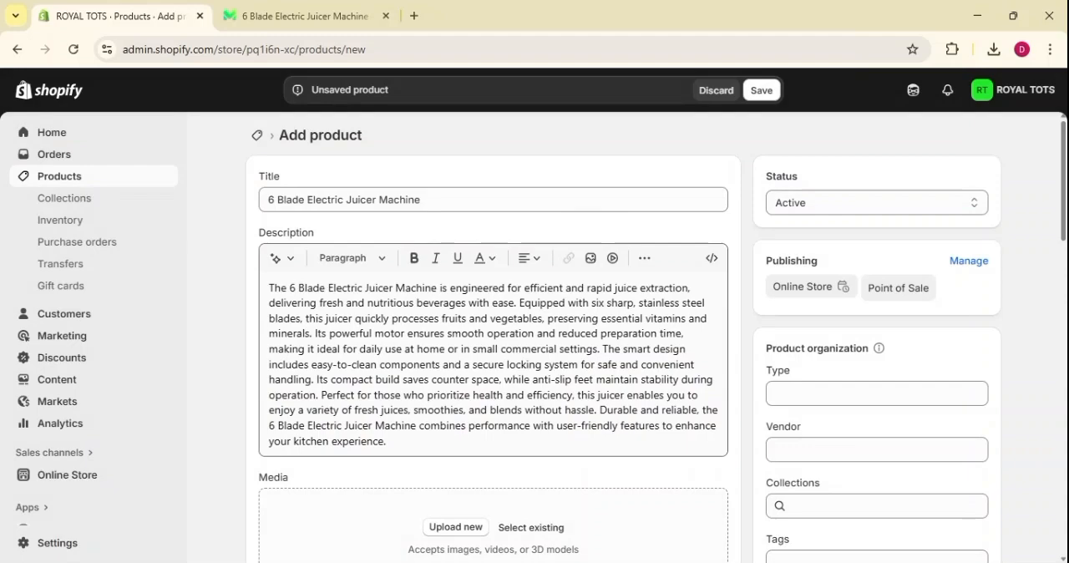
left_click(591, 258)
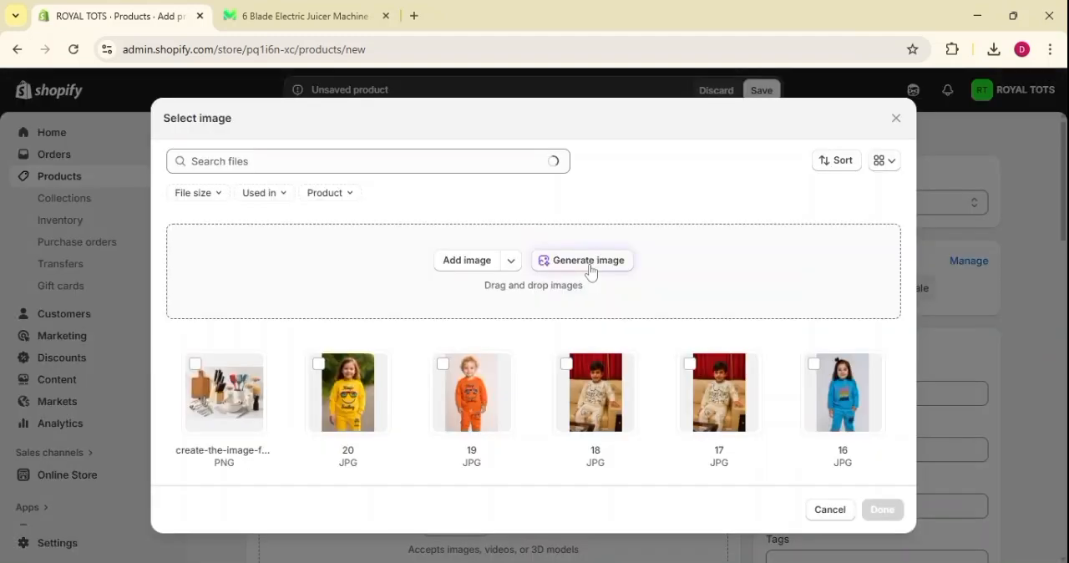
left_click(440, 265)
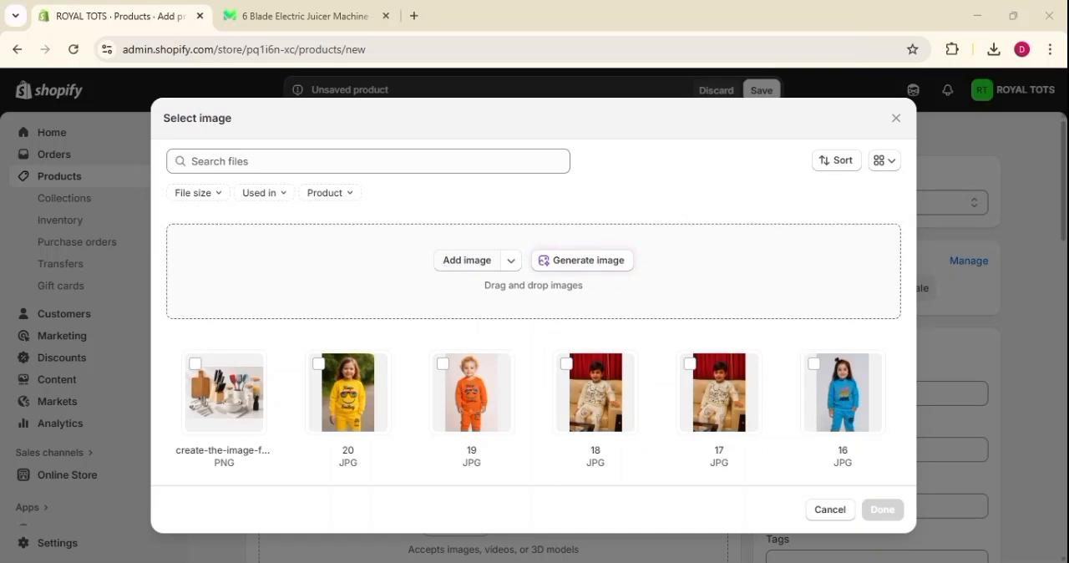
left_click(448, 309)
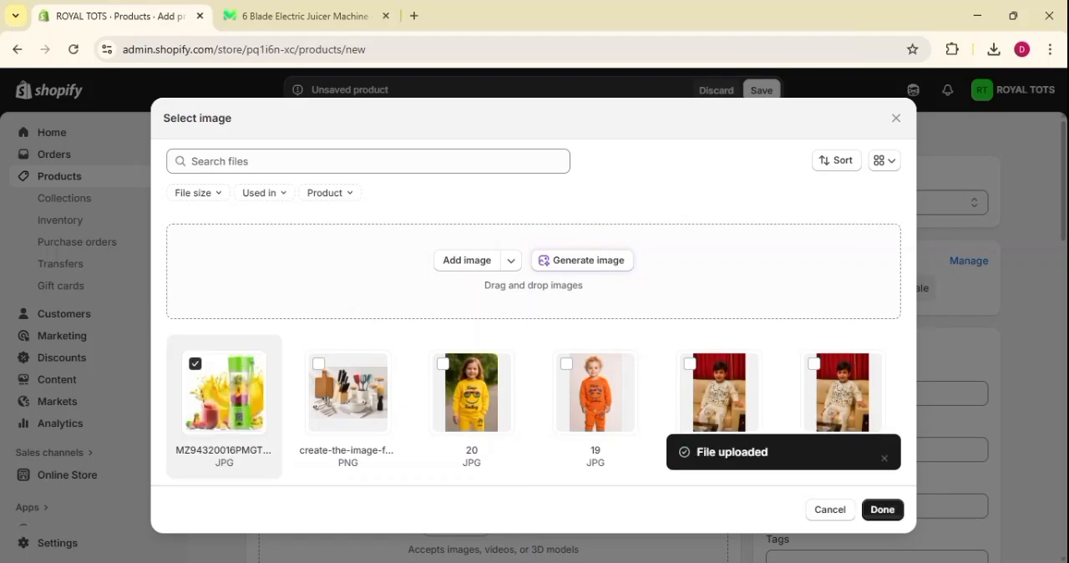
left_click(883, 510)
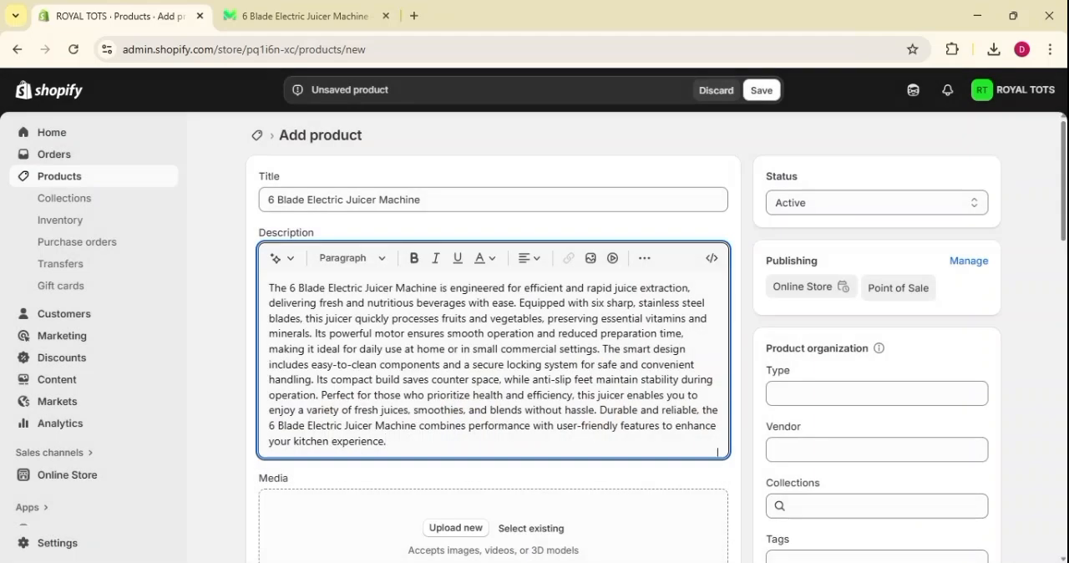
scroll(618, 337, "down", 3)
scroll(618, 338, "up", 3)
scroll(618, 337, "down", 2)
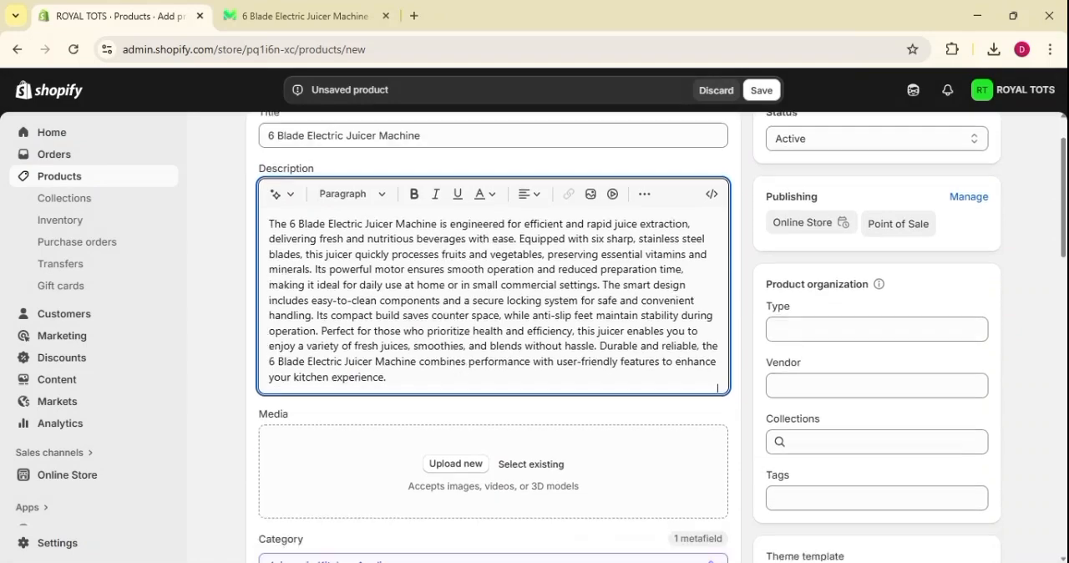
scroll(618, 338, "up", 2)
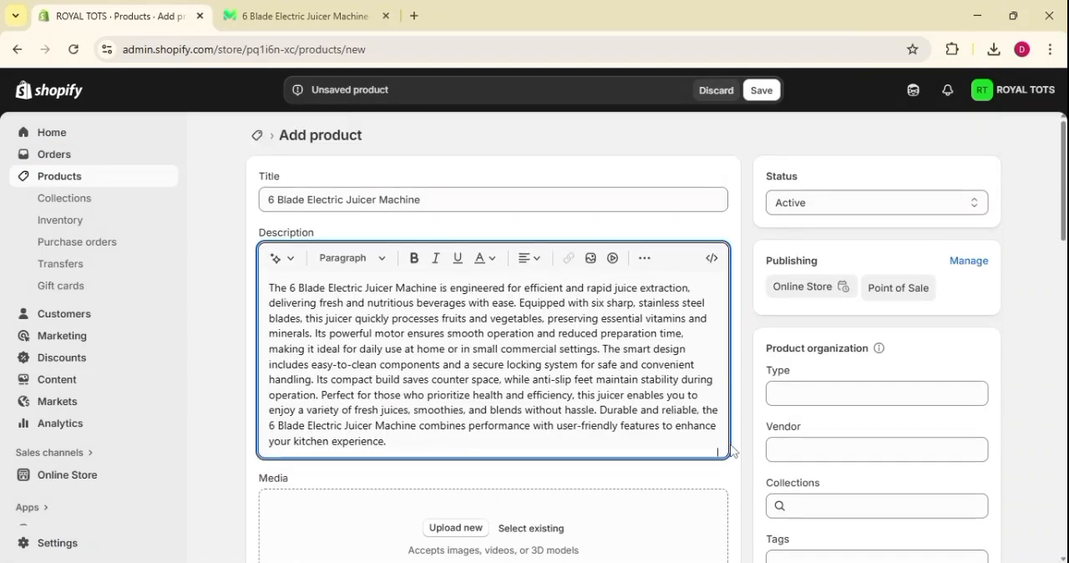
key("ctrl+v")
scroll(492, 376, "down", 5)
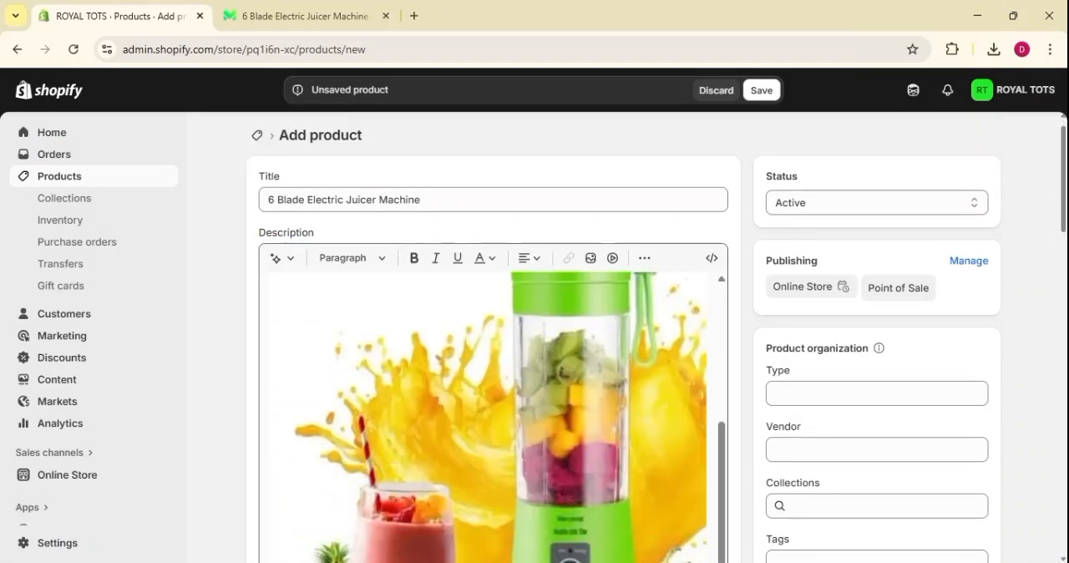
On a new line below the image, generate text from "give me 100 word descripation" with the Expert tone and keep it.
left_click(707, 254)
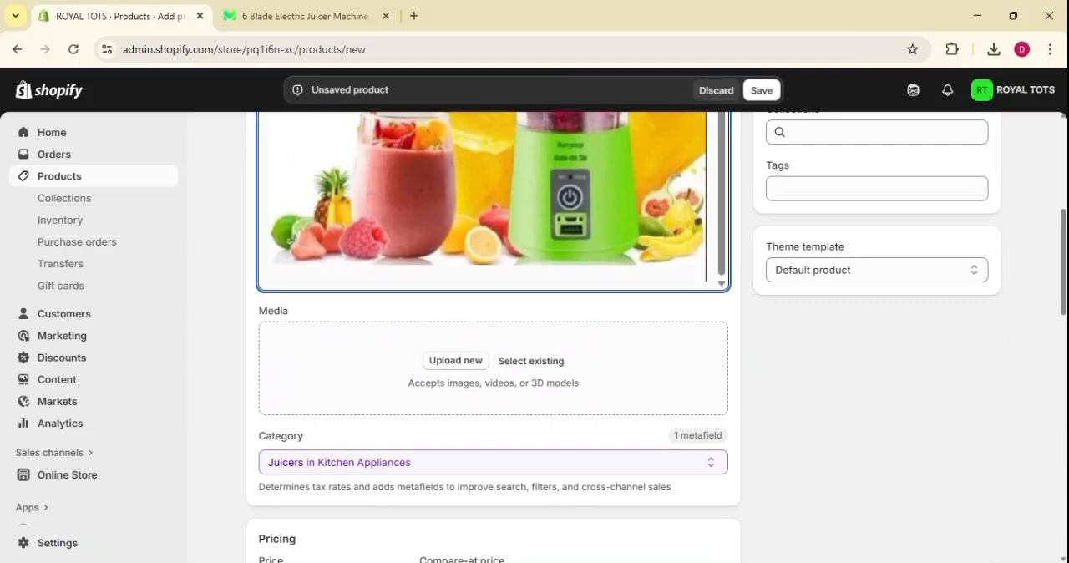
key("Return")
scroll(493, 200, "up", 10)
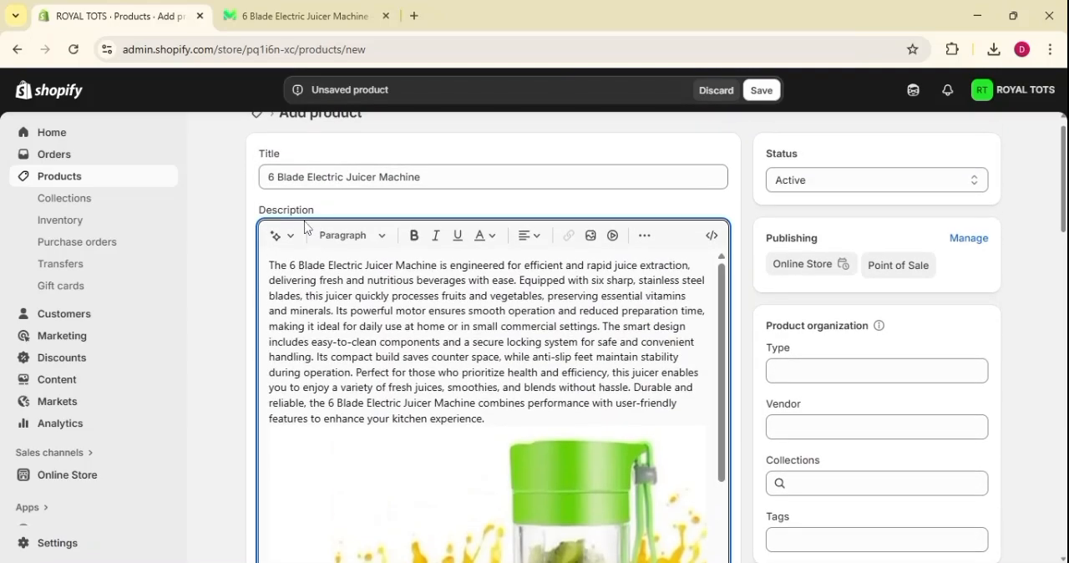
left_click(279, 236)
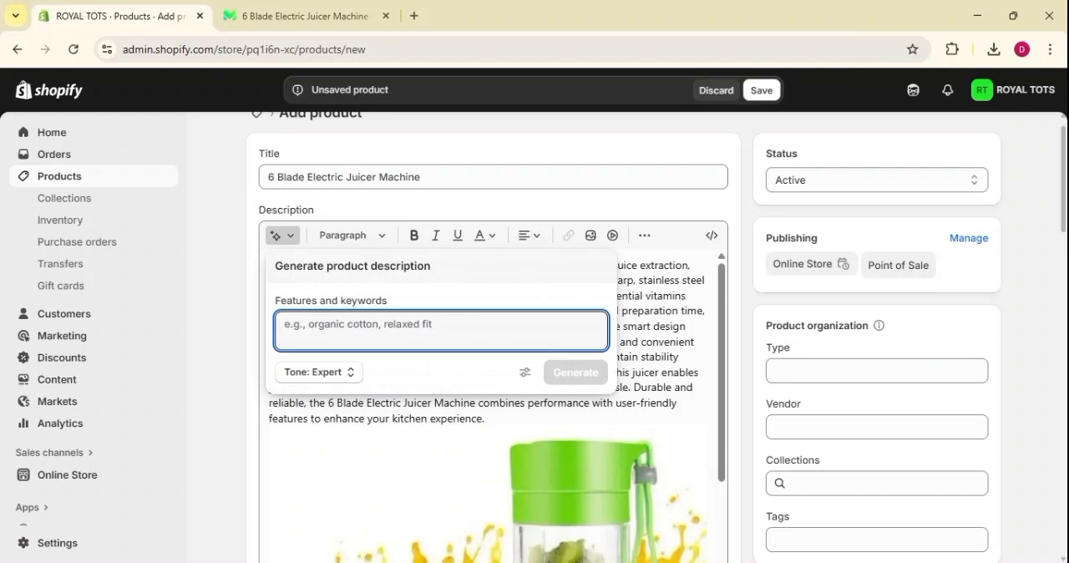
type("give")
type("m")
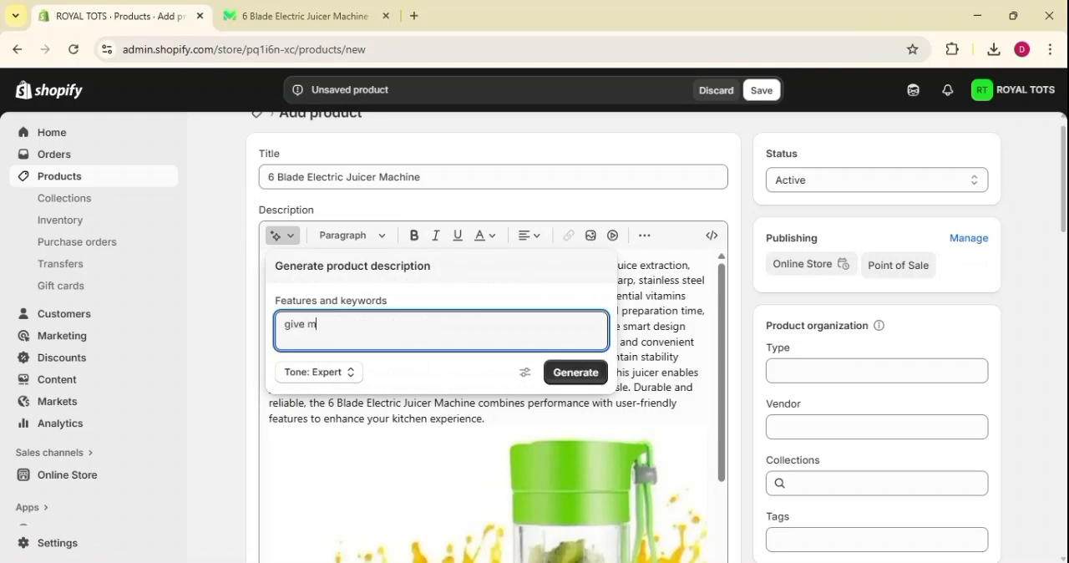
type("e 100 word descripat")
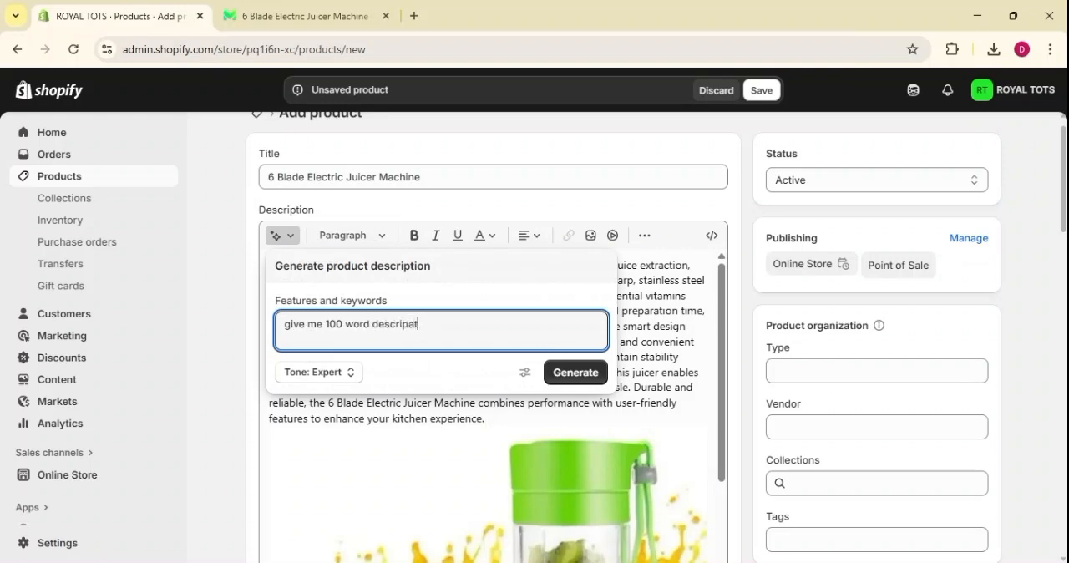
type("ion")
left_click(579, 376)
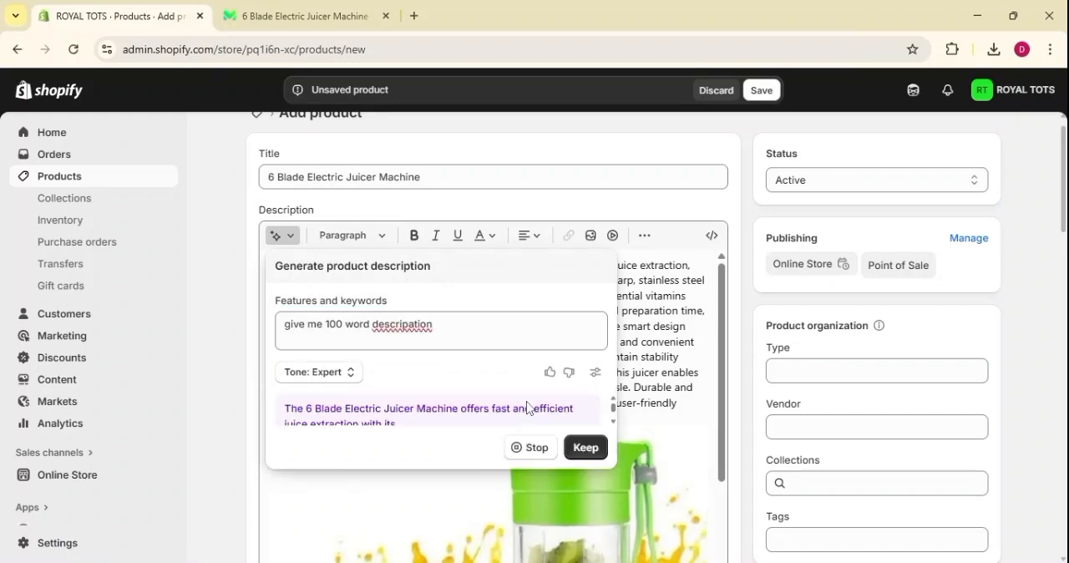
left_click(585, 529)
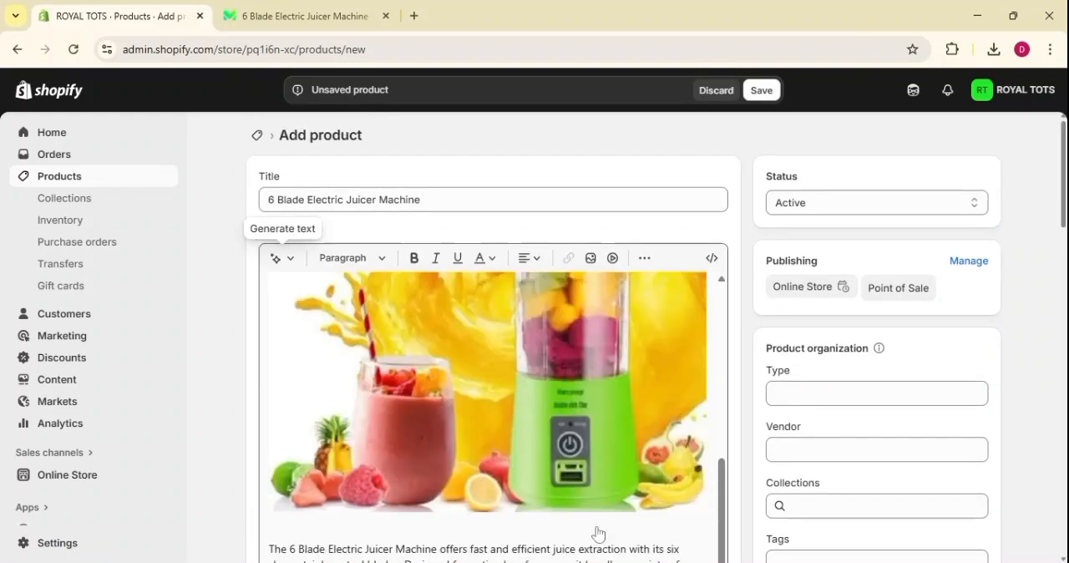
Upload the labelled pink juicer parts image and insert it on a new line after the second description paragraph.
scroll(598, 531, "down", 4)
left_click(421, 334)
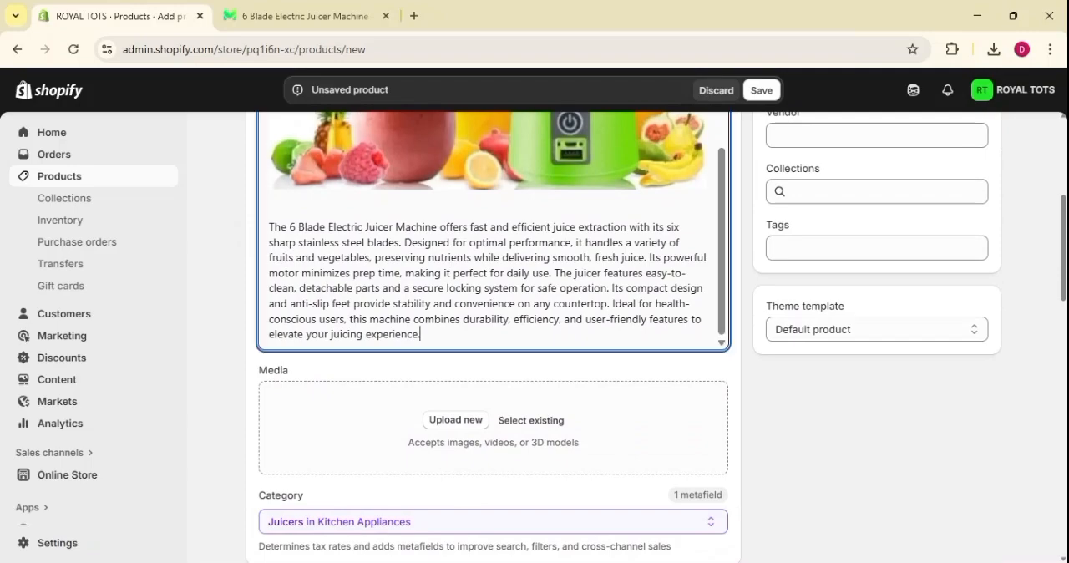
key("Return")
scroll(493, 231, "up", 4)
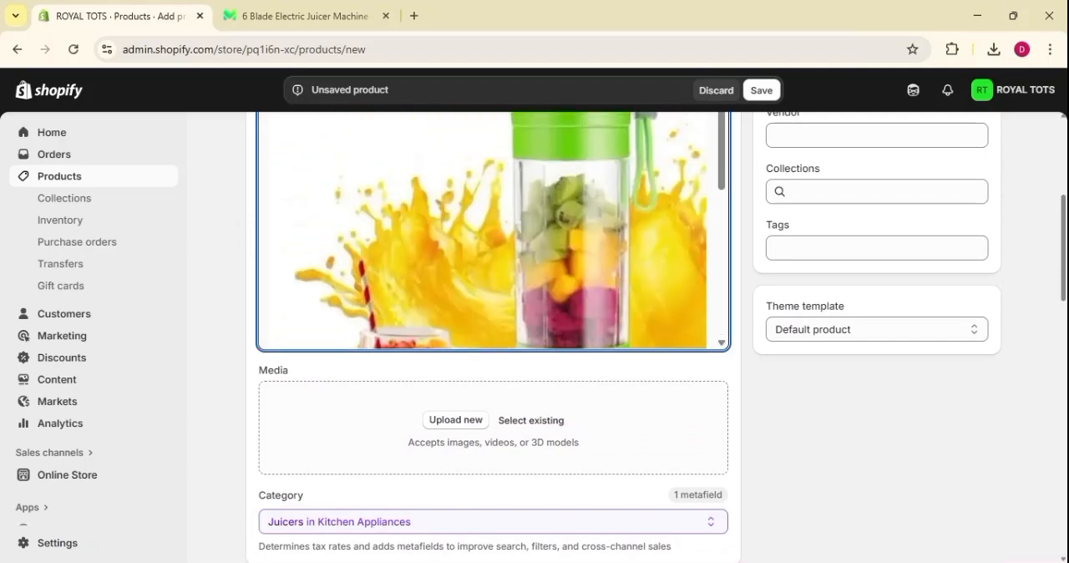
scroll(493, 231, "up", 4)
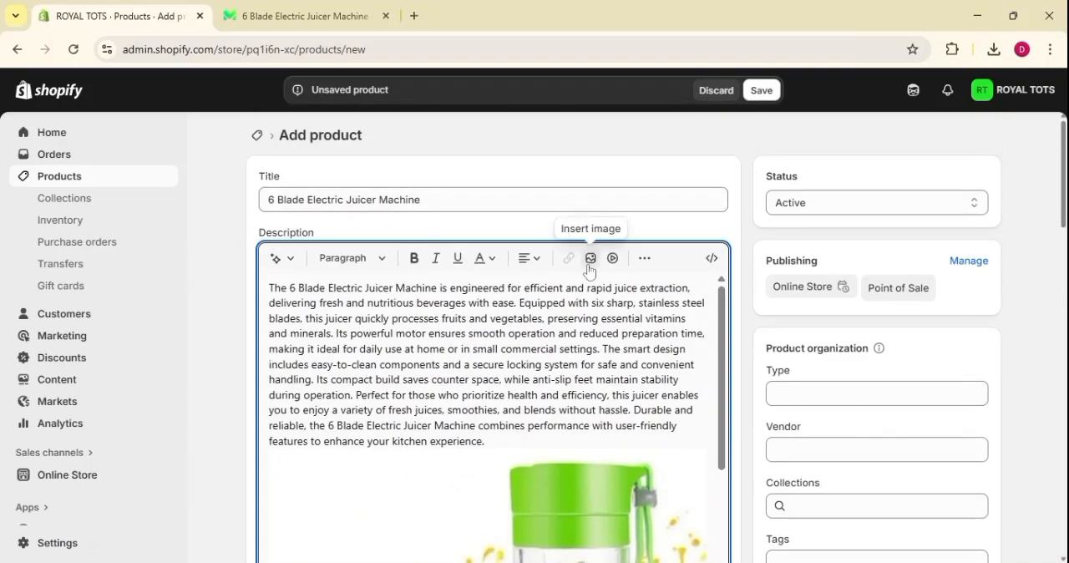
left_click(590, 256)
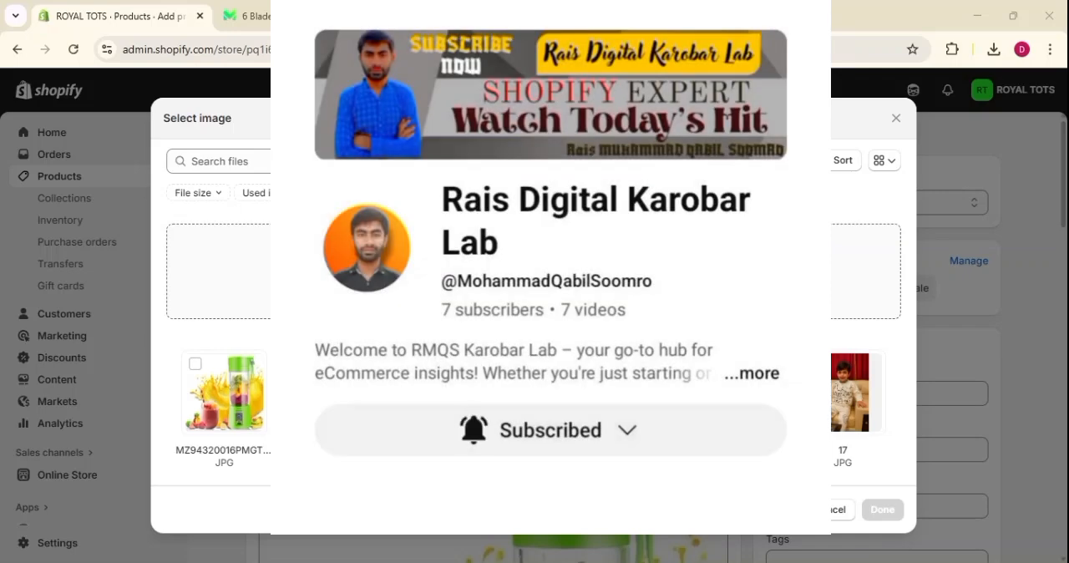
left_click(672, 390)
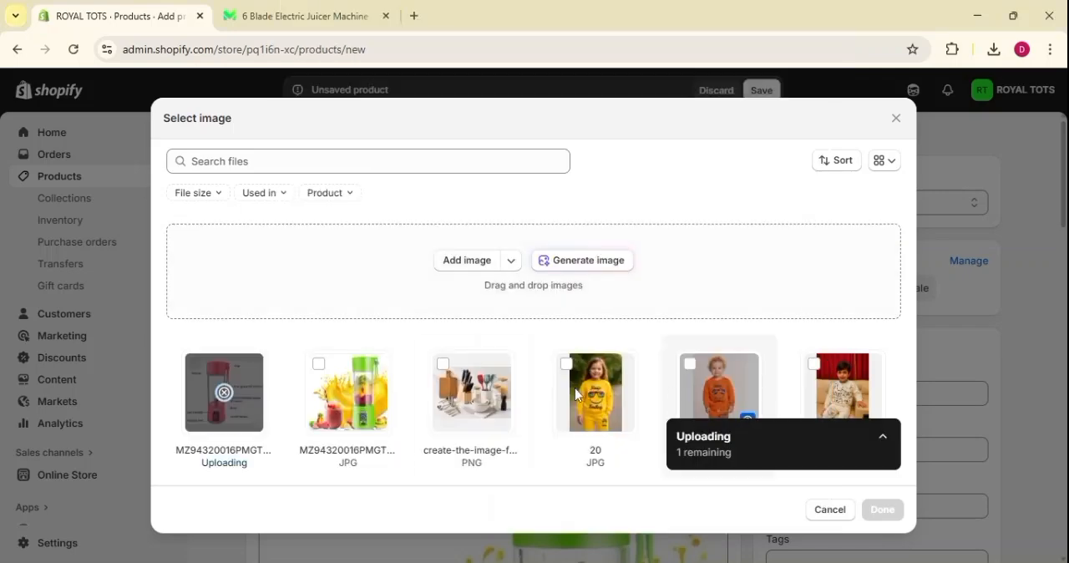
scroll(631, 470, "down", 2)
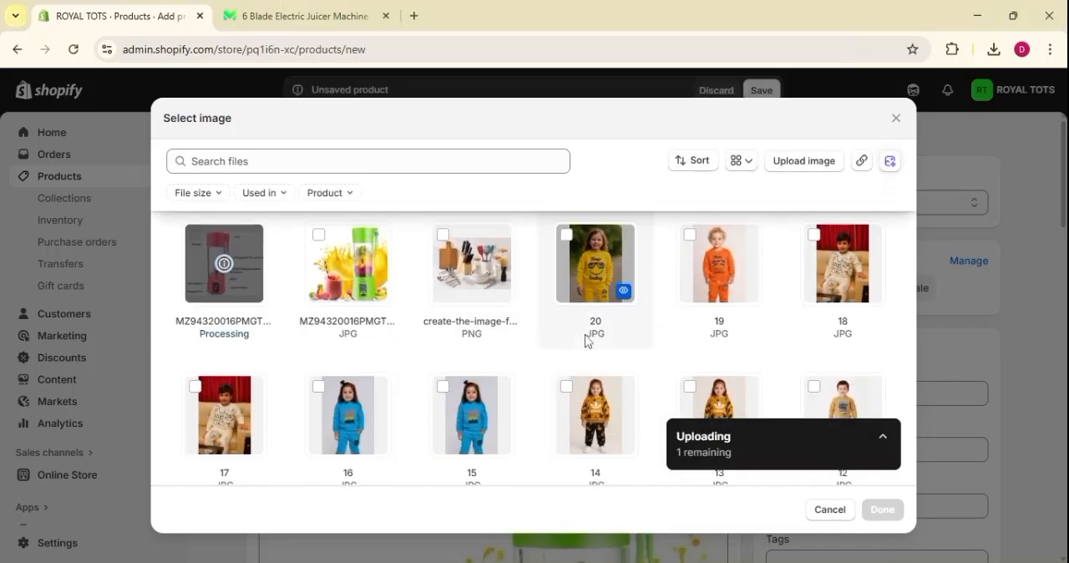
scroll(587, 339, "up", 2)
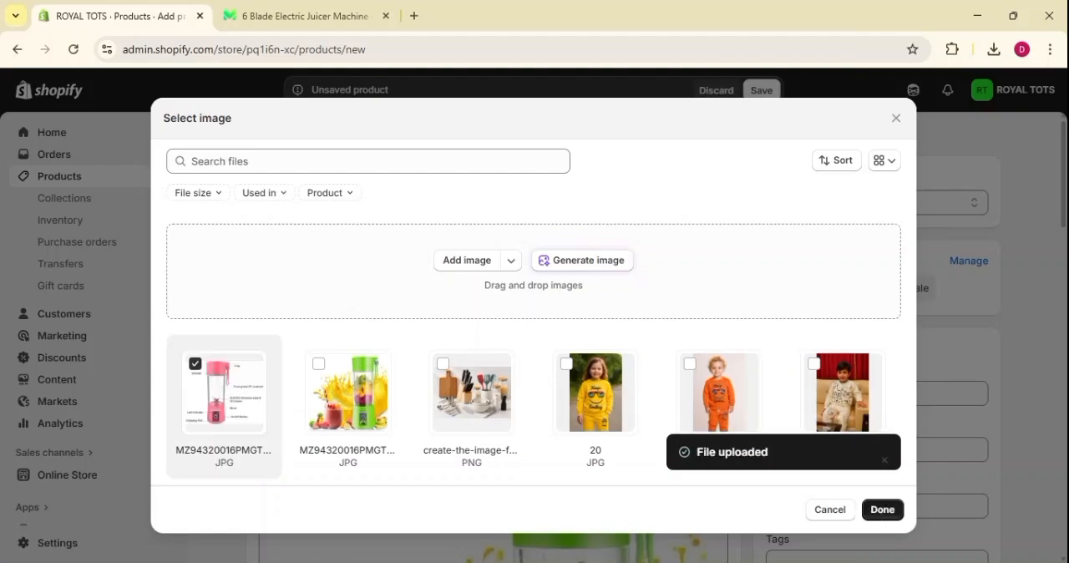
left_click(883, 512)
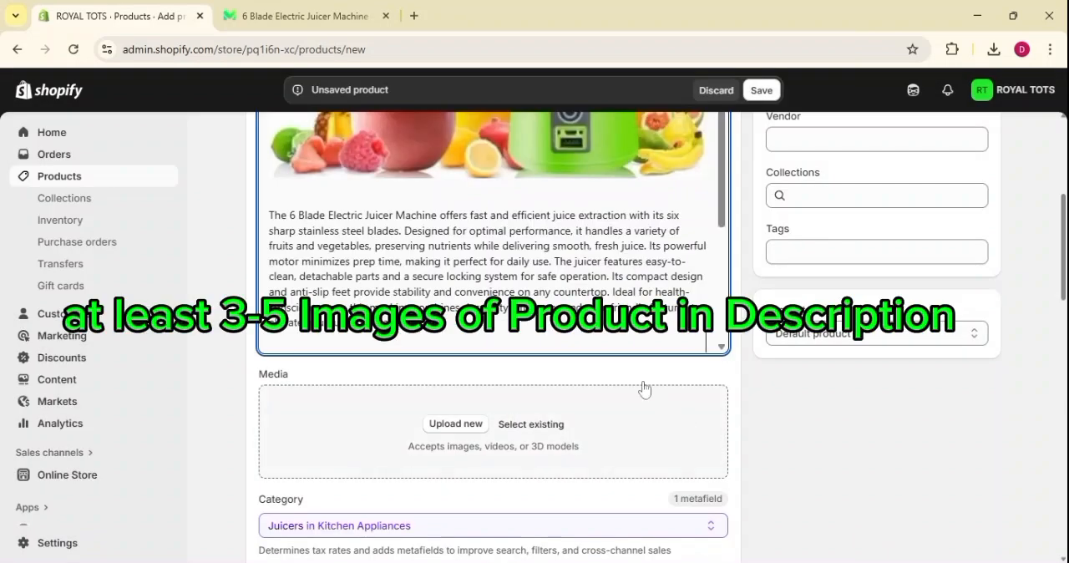
Review the finished description's text and images, continuing down to the media and category sections.
scroll(492, 234, "down", 2)
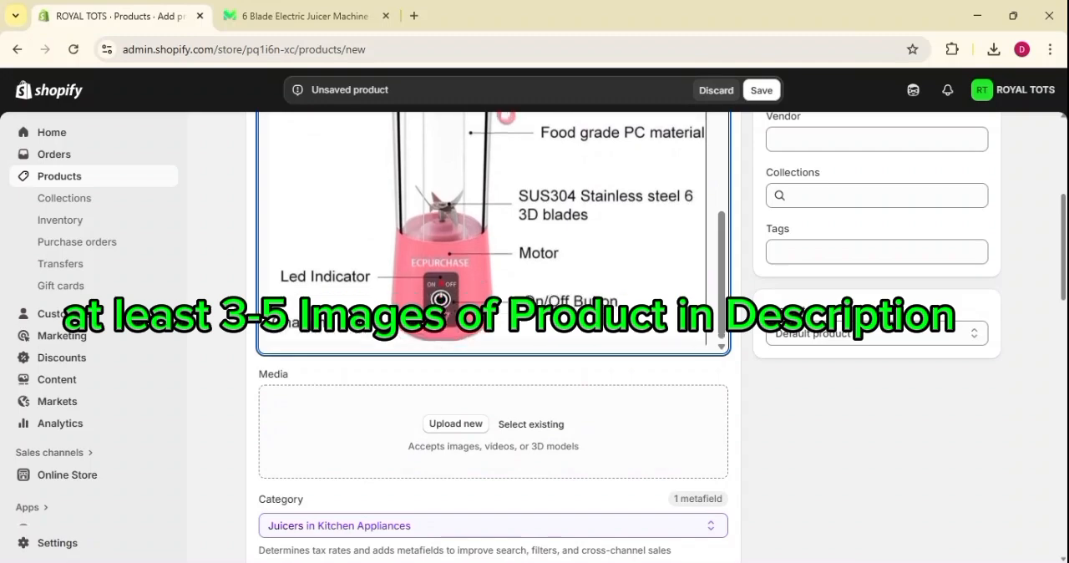
scroll(493, 234, "up", 9)
scroll(493, 334, "up", 5)
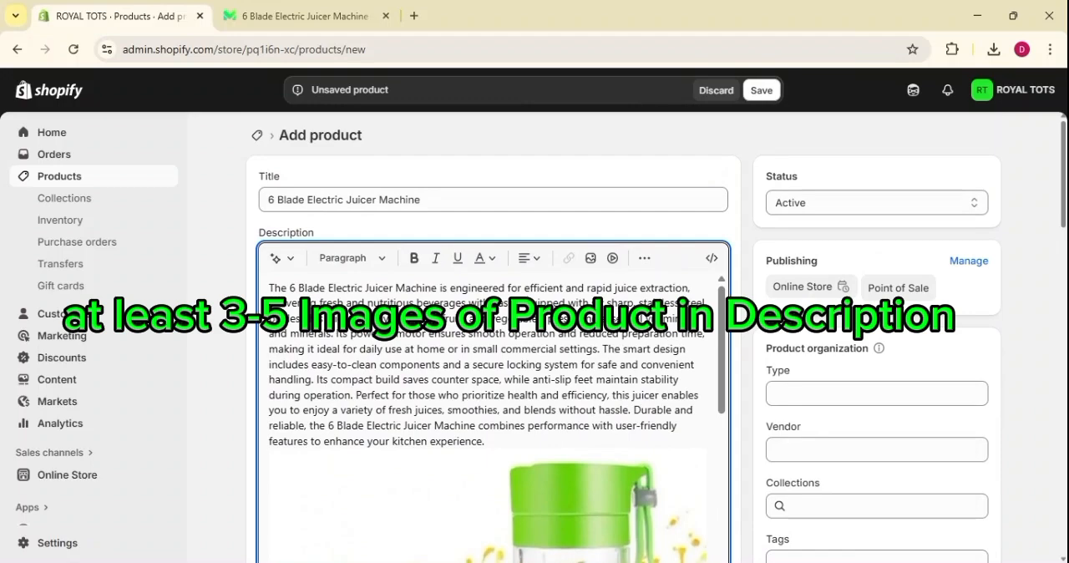
scroll(493, 418, "down", 10)
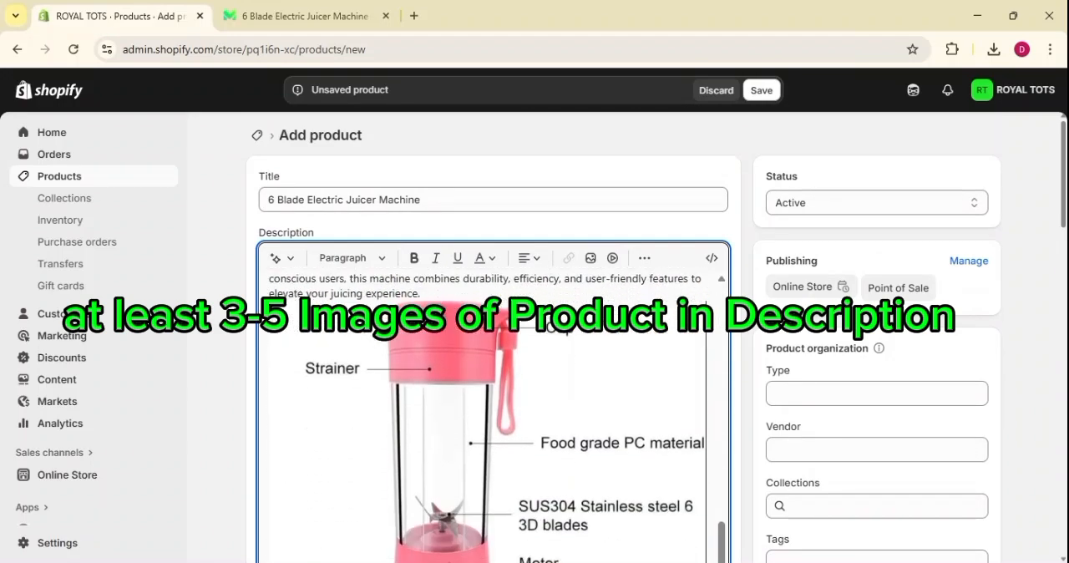
scroll(492, 334, "down", 3)
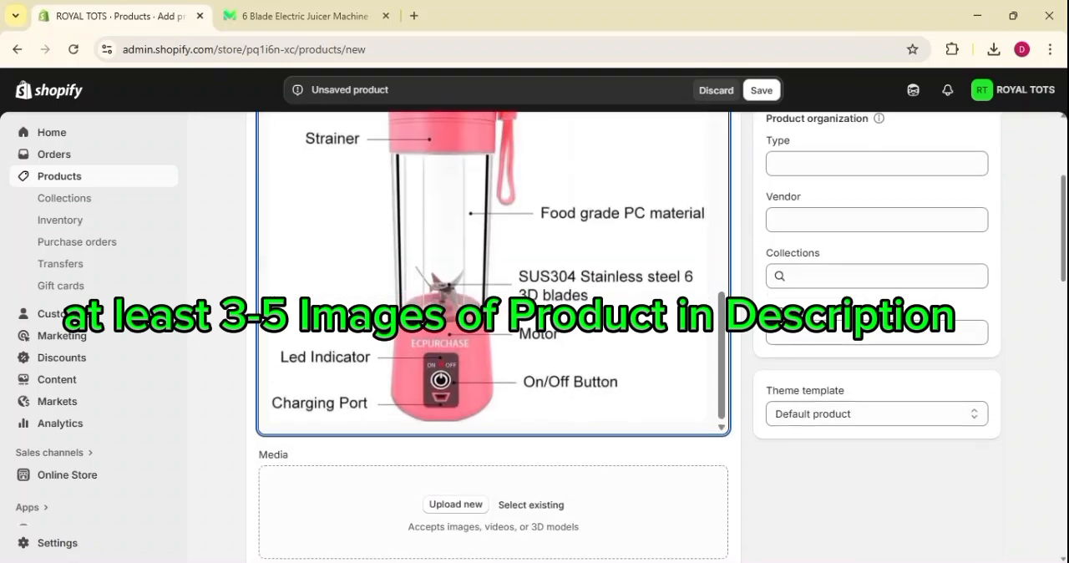
scroll(493, 334, "down", 1)
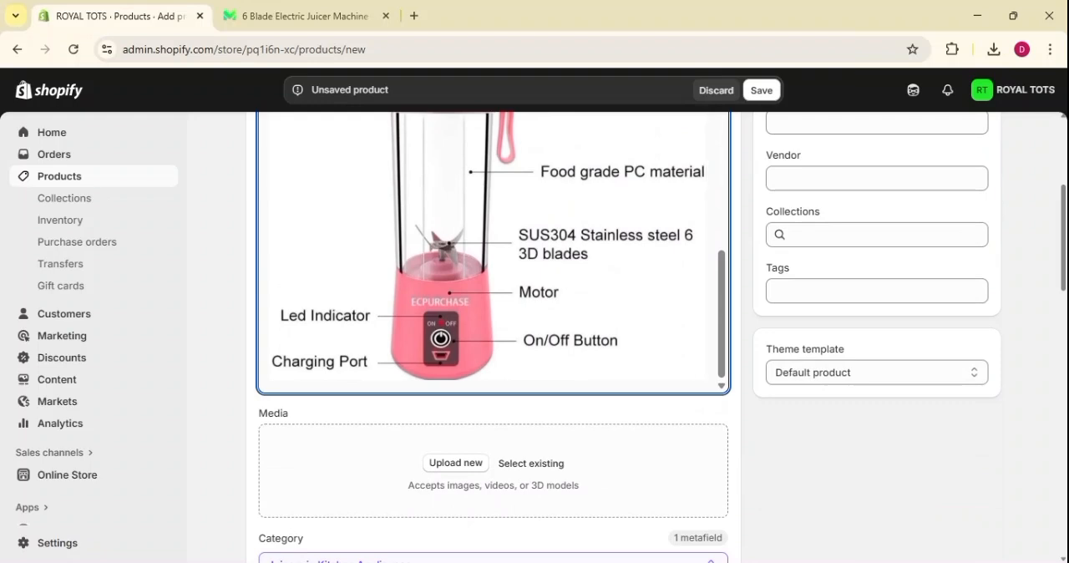
scroll(660, 335, "down", 1)
scroll(470, 341, "down", 2)
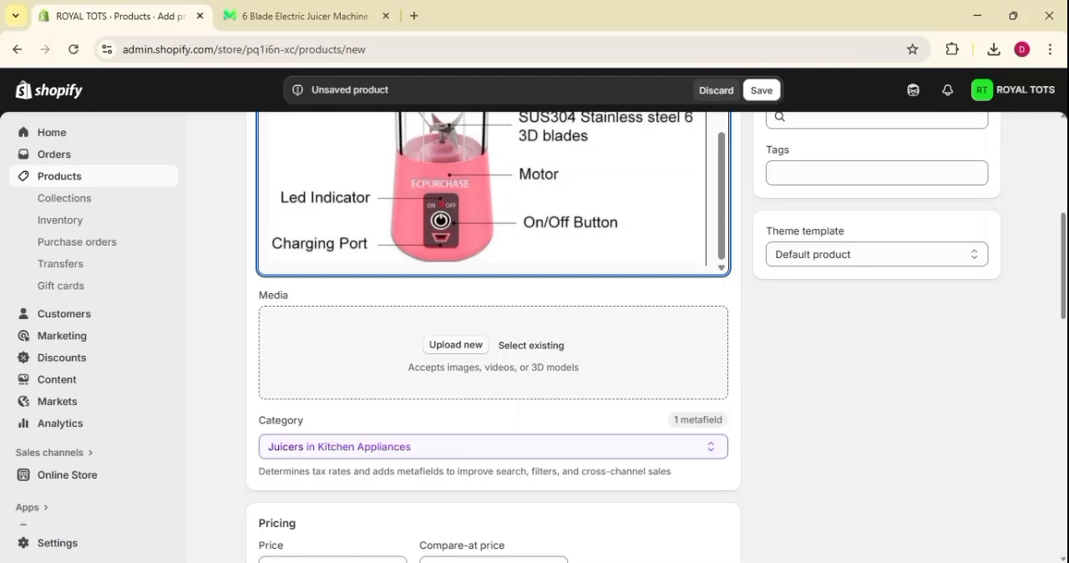
Upload the six juicer photos from the computer as the product's media.
left_click(462, 352)
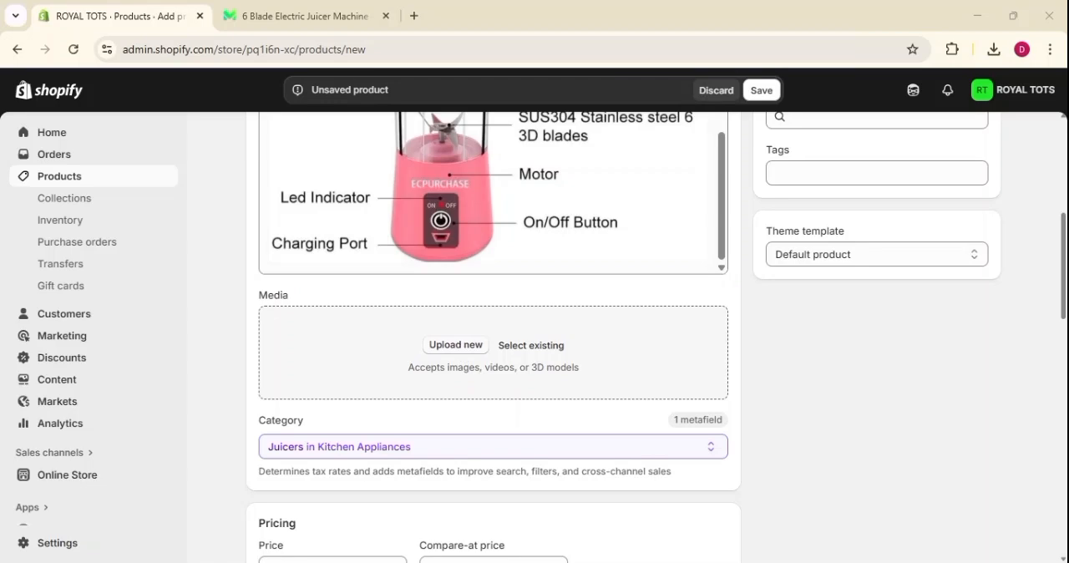
left_click(734, 380)
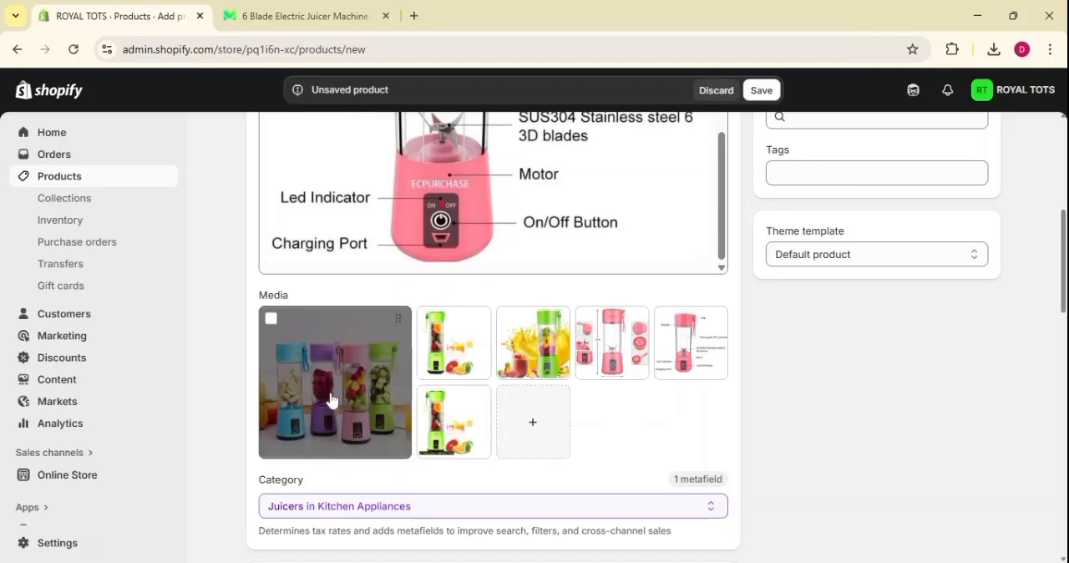
left_click(533, 431)
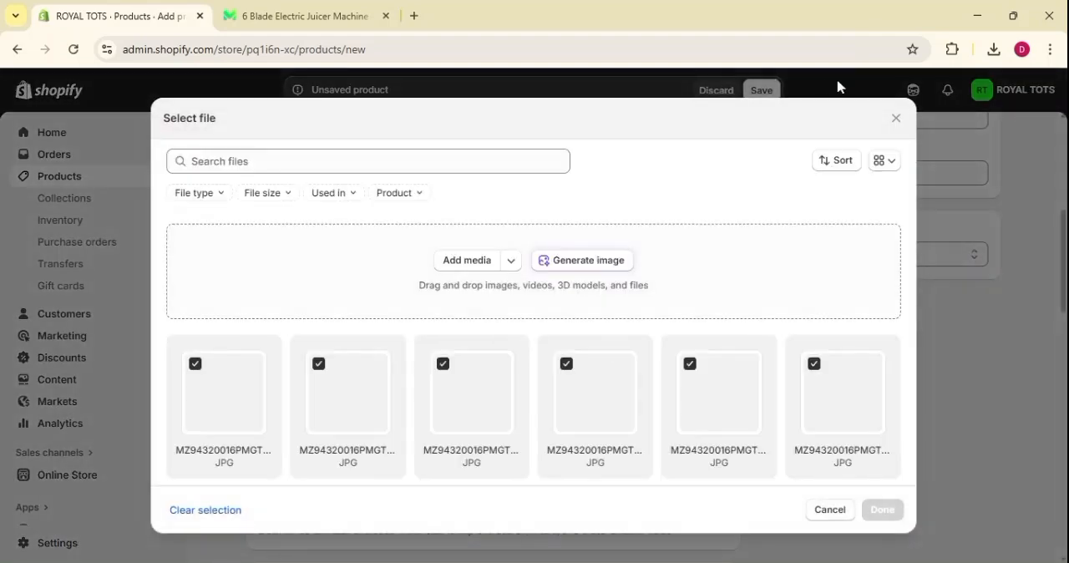
left_click(896, 119)
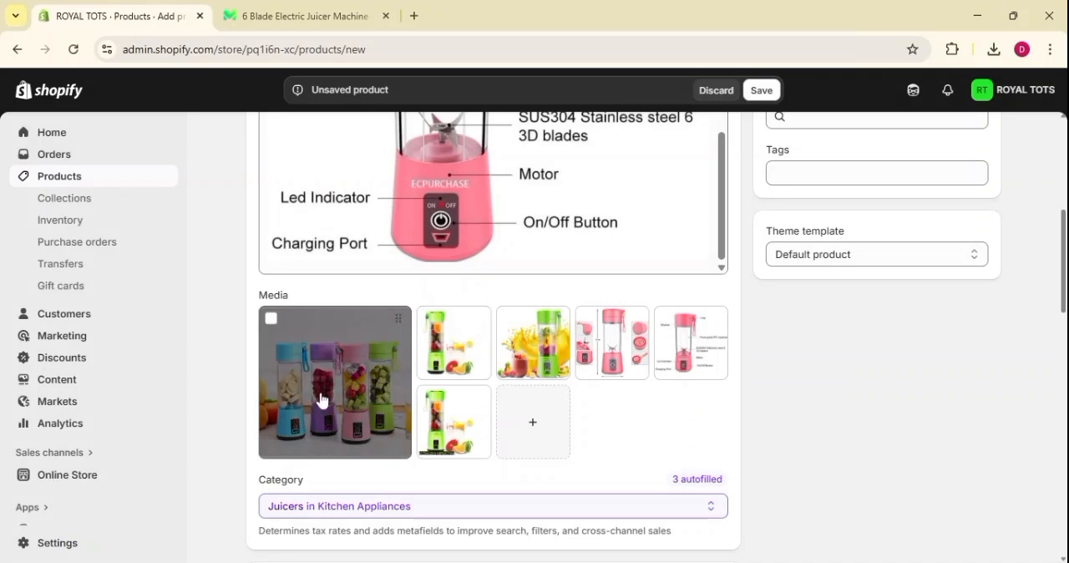
Examine the first media image's information and editing options, and check the product's media and category sections.
left_click(380, 405)
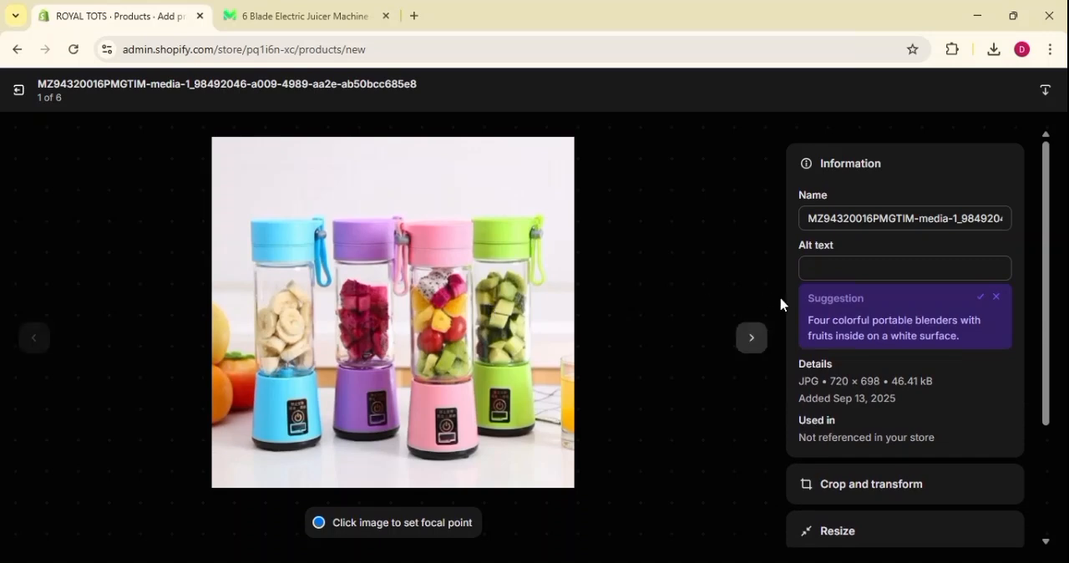
scroll(888, 381, "down", 2)
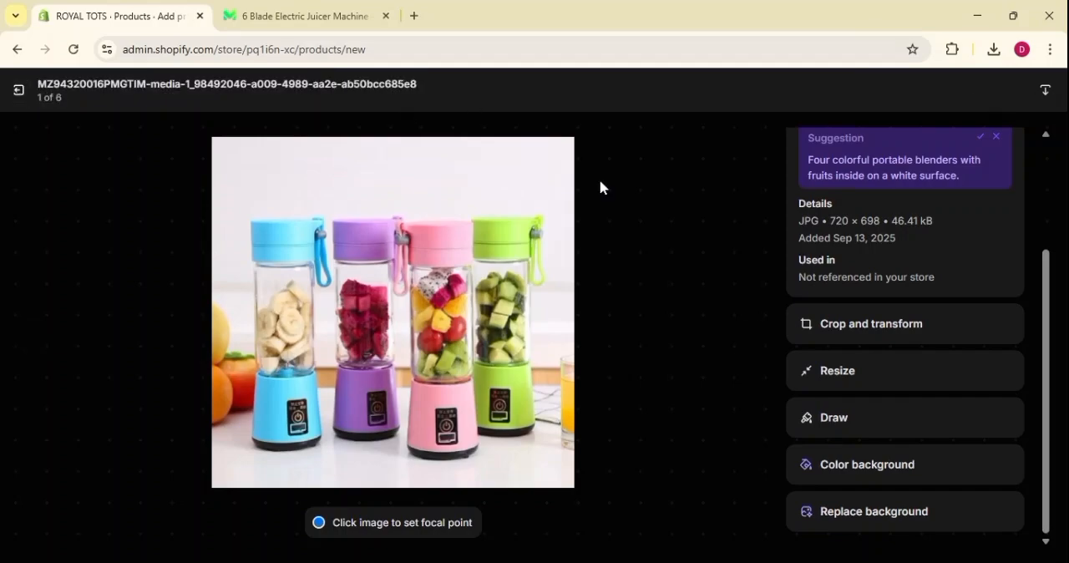
left_click(22, 91)
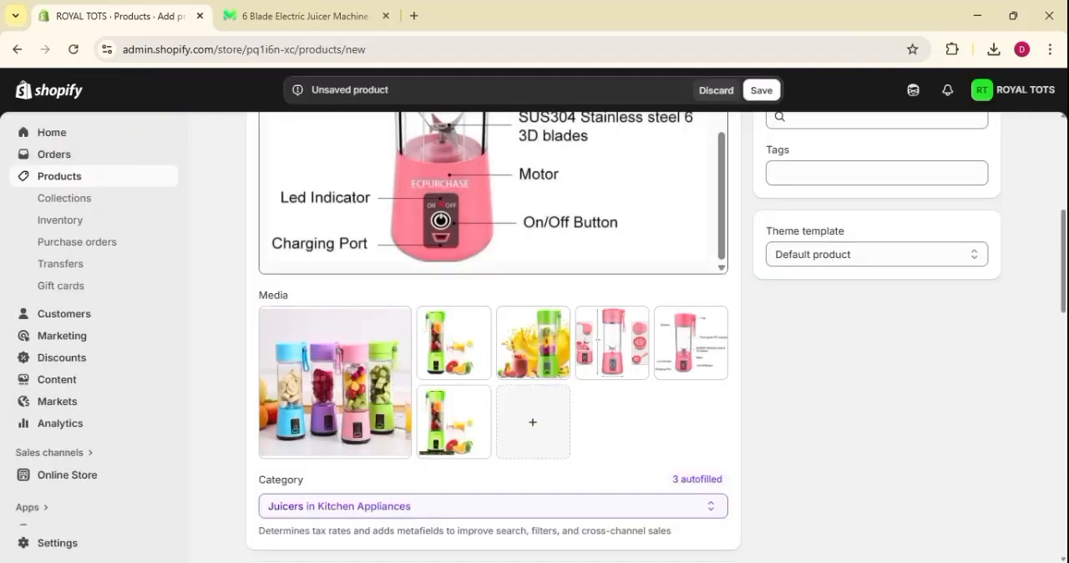
scroll(492, 334, "down", 3)
scroll(377, 327, "up", 1)
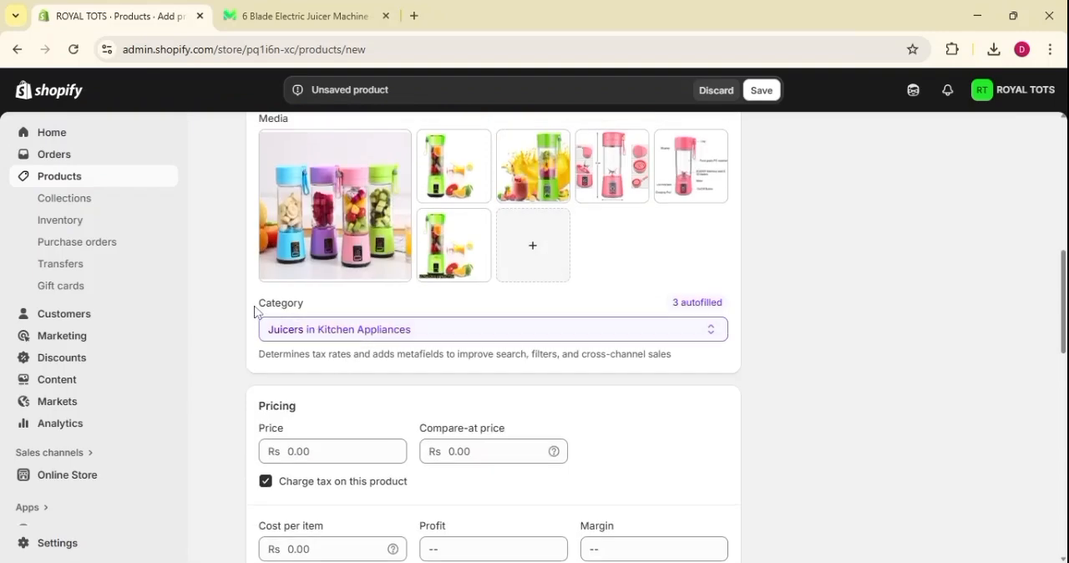
left_click_drag(256, 306, 310, 312)
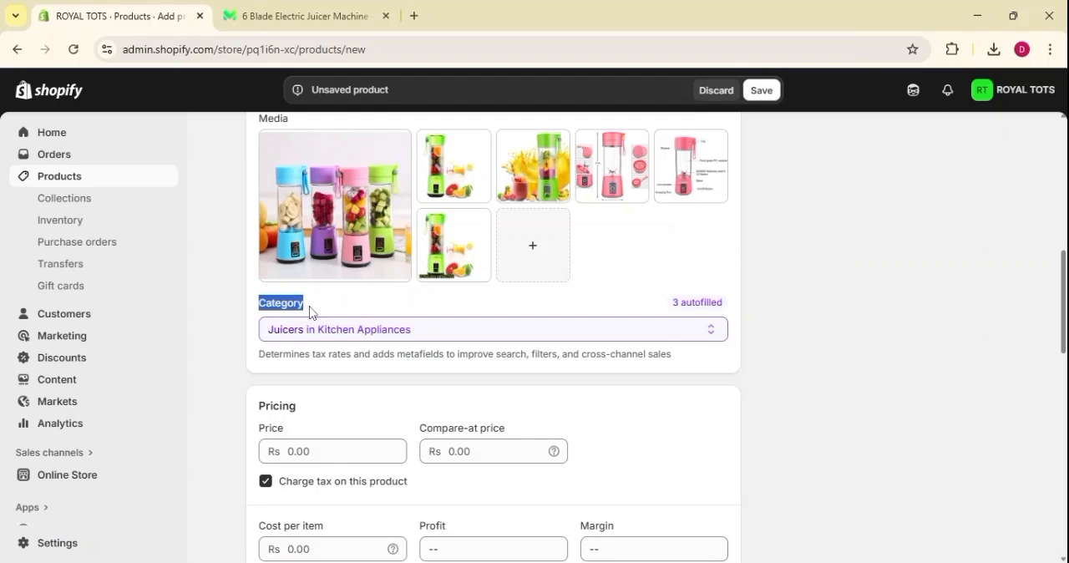
left_click(332, 309)
scroll(332, 309, "down", 1)
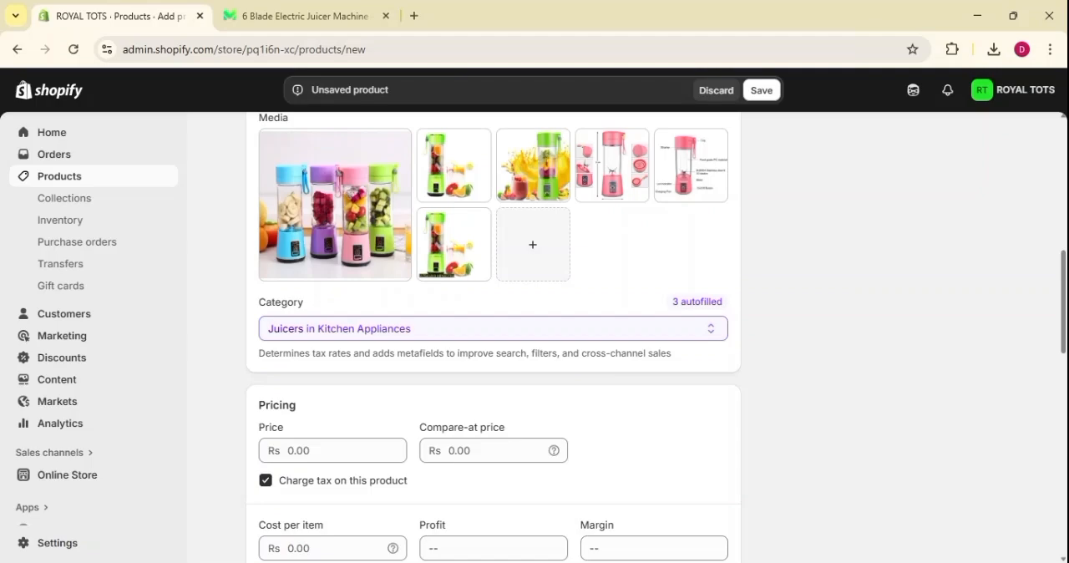
scroll(735, 386, "up", 3)
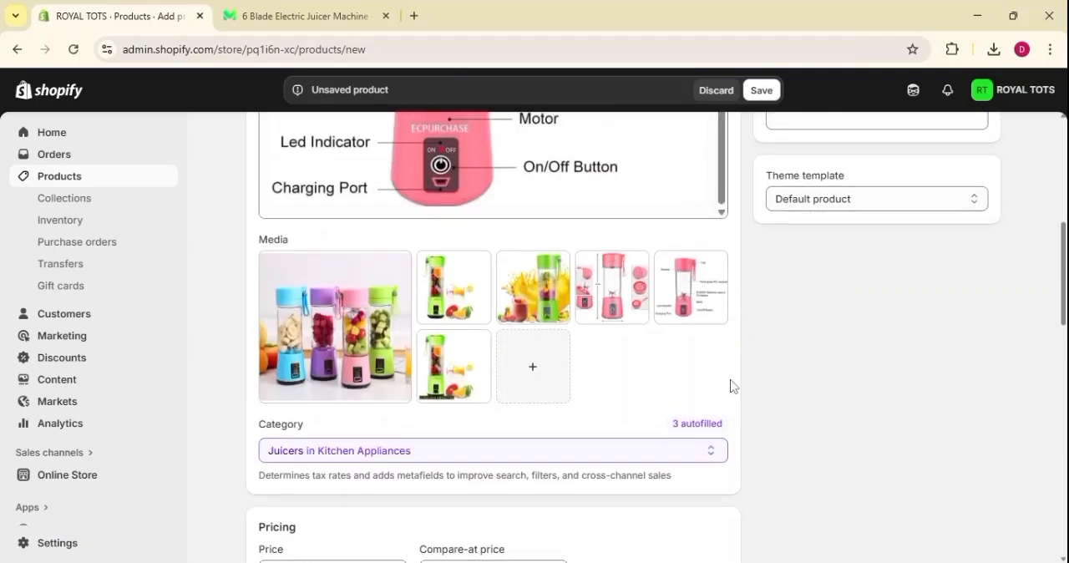
scroll(580, 394, "down", 5)
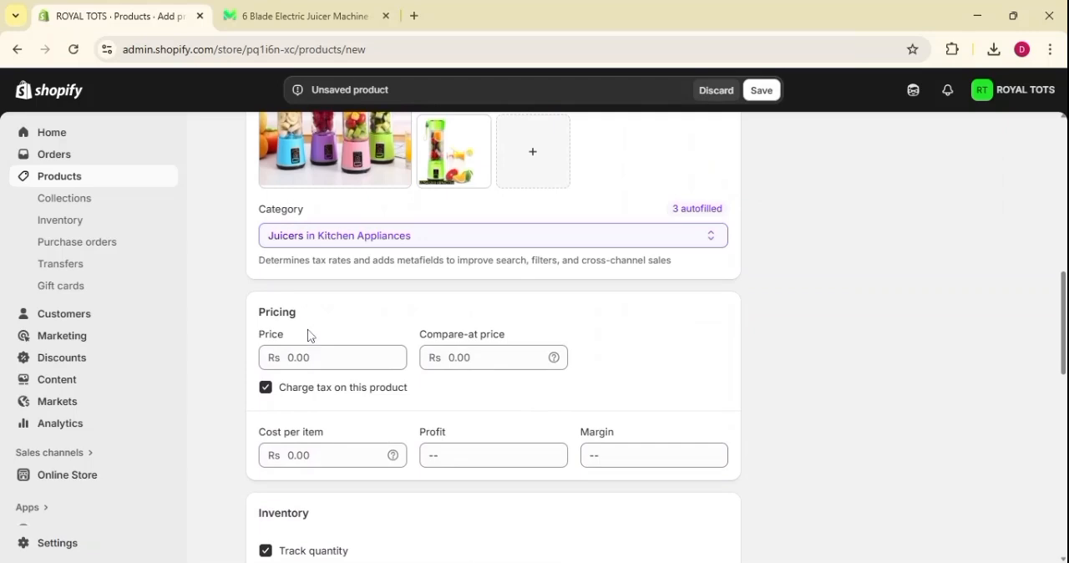
Set the product's price to Rs 2500 and its compare-at price to Rs 2000.
left_click(311, 357)
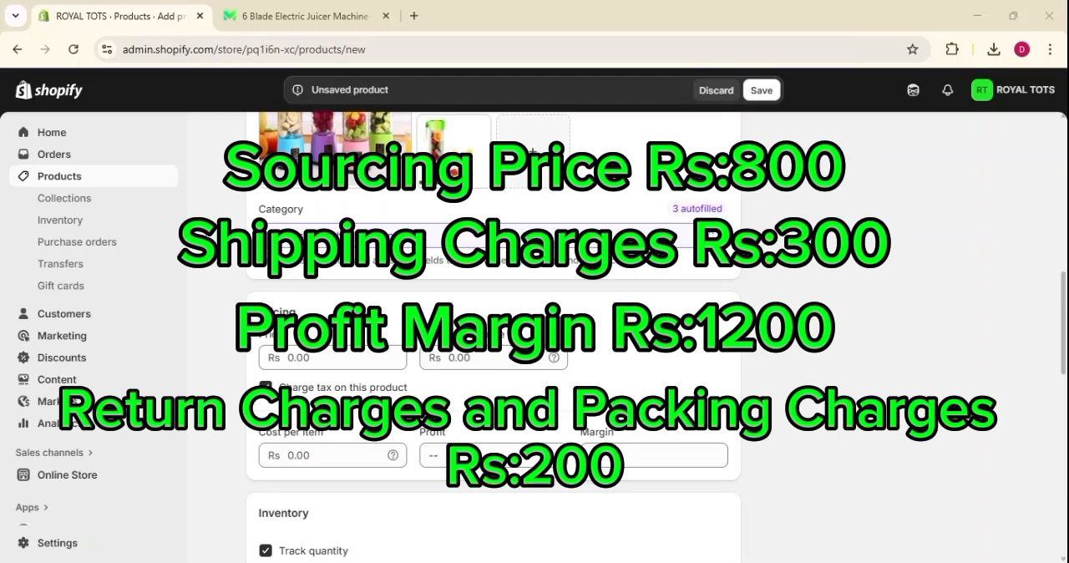
left_click(326, 357)
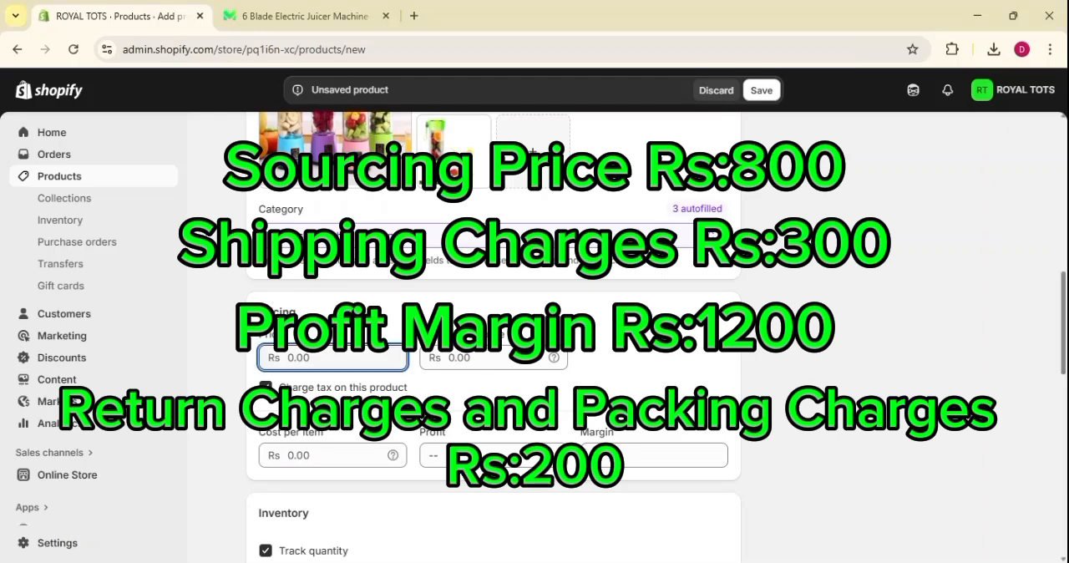
type("2500")
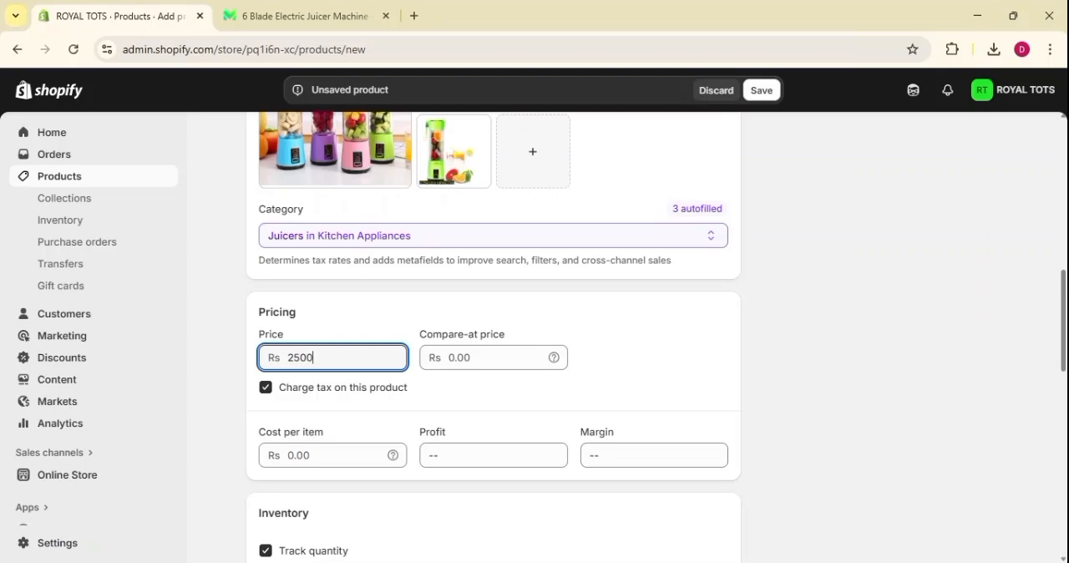
left_click(493, 358)
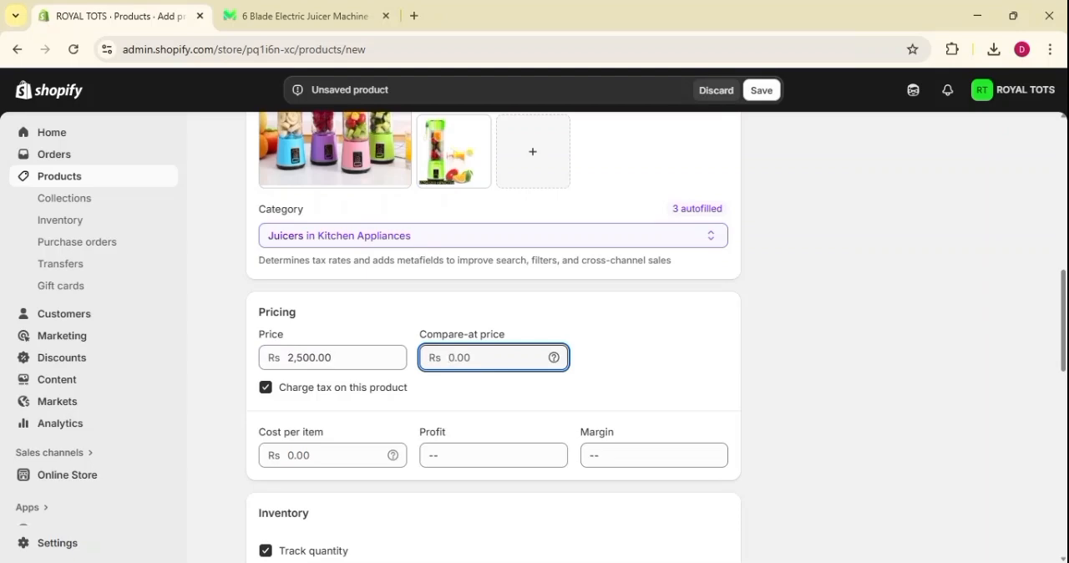
left_click(341, 359)
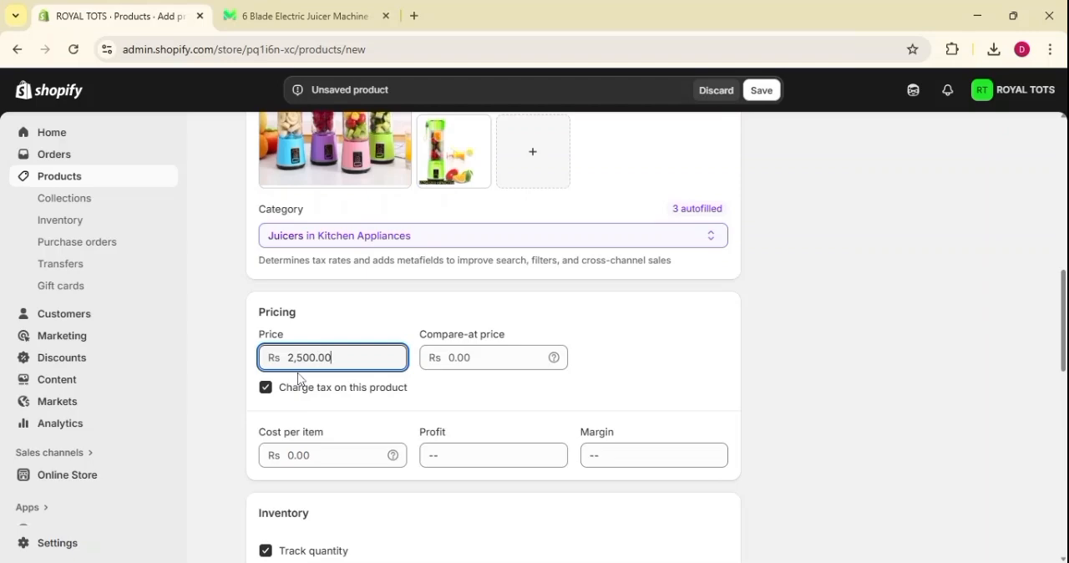
left_click(492, 357)
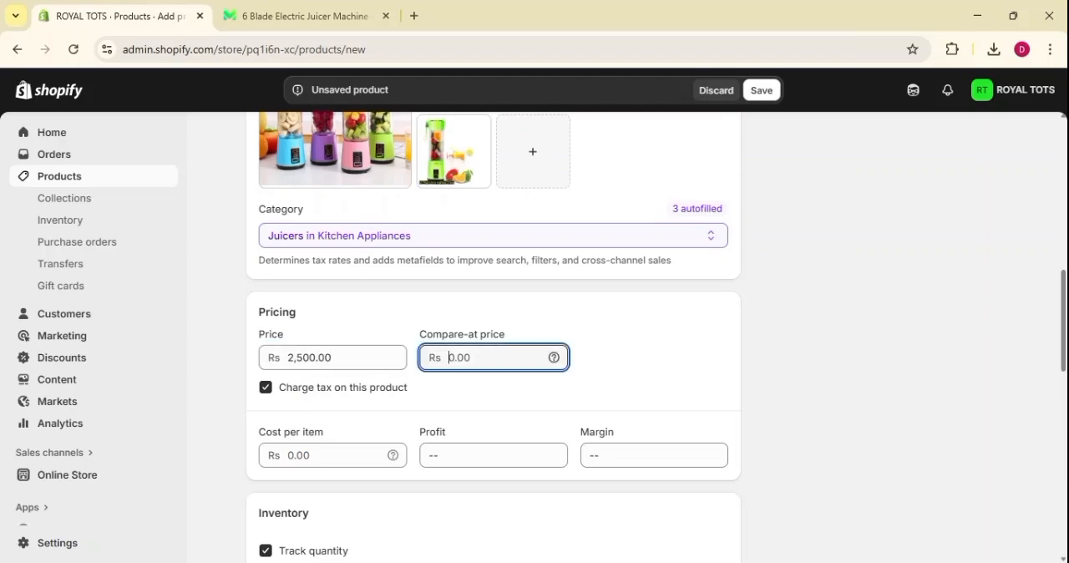
type("2000")
left_click(496, 393)
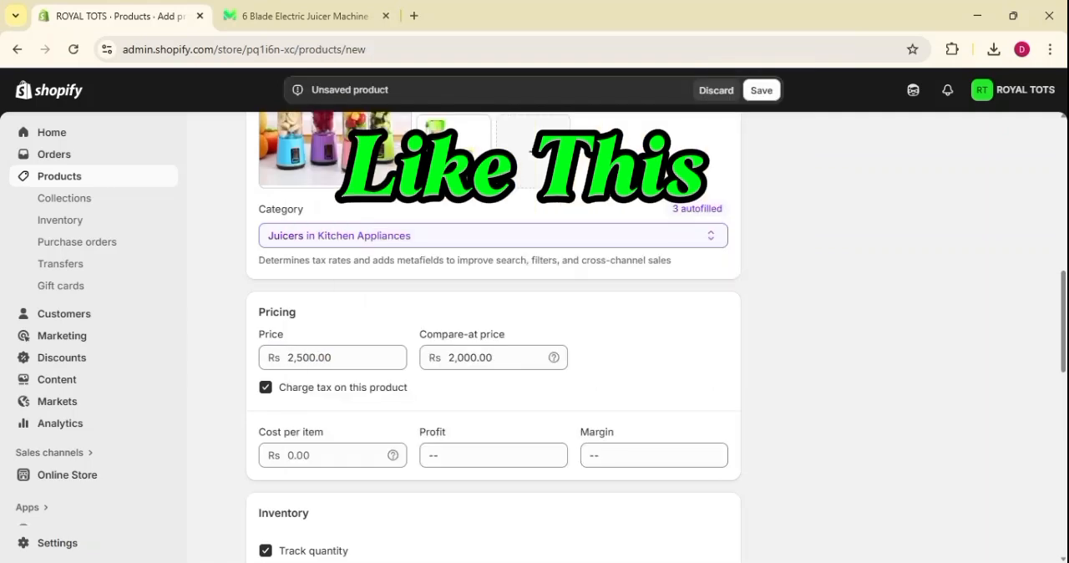
Turn off charging tax on this product.
scroll(663, 267, "down", 1)
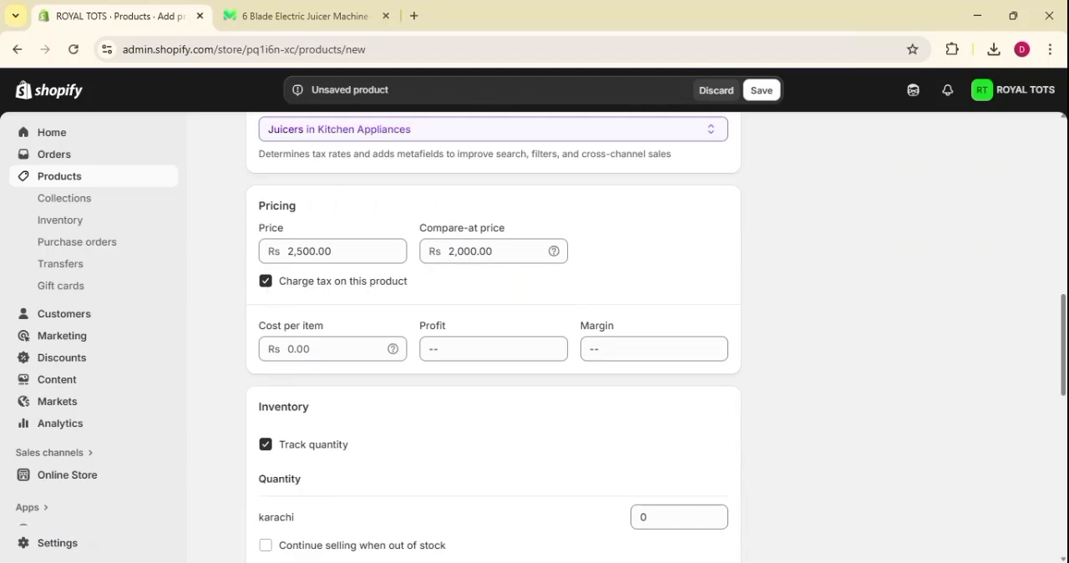
left_click(266, 284)
left_click(263, 286)
left_click(264, 284)
Set the product's cost per item to Rs 1800.
scroll(370, 315, "down", 1)
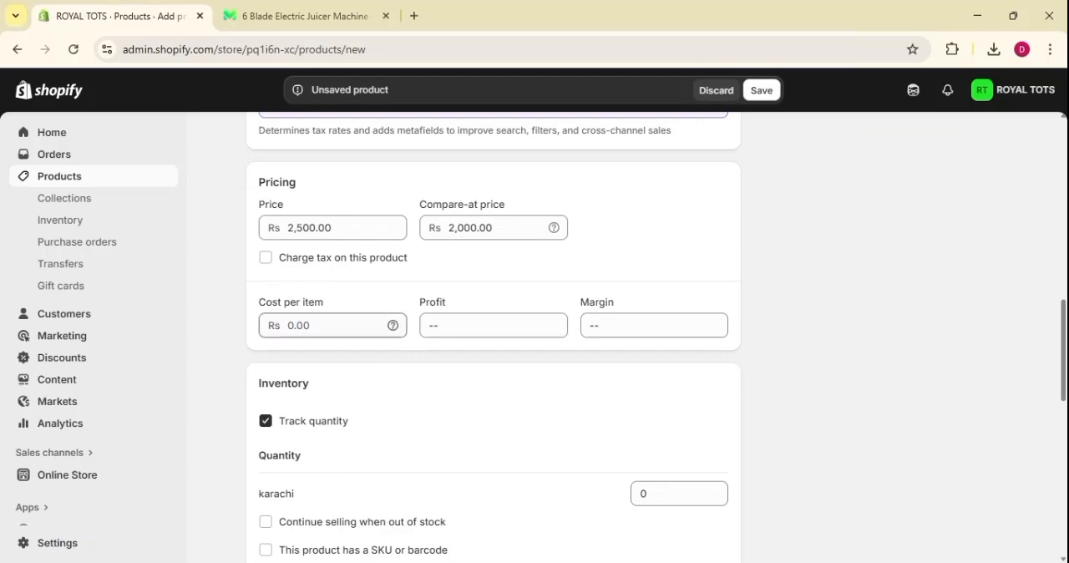
left_click(333, 326)
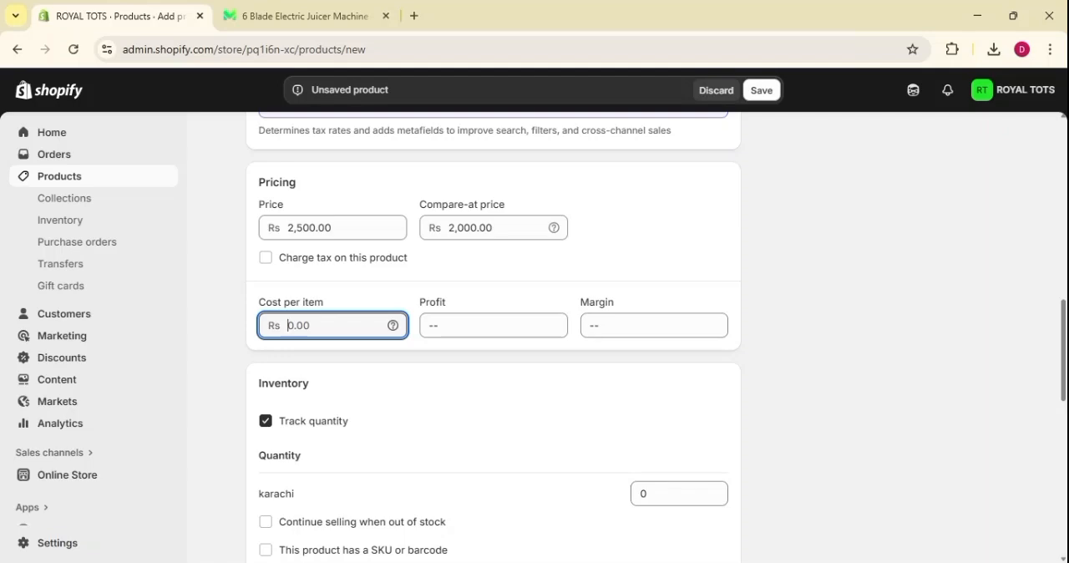
type("1800")
Turn off quantity tracking in the product's inventory settings.
scroll(655, 334, "down", 1)
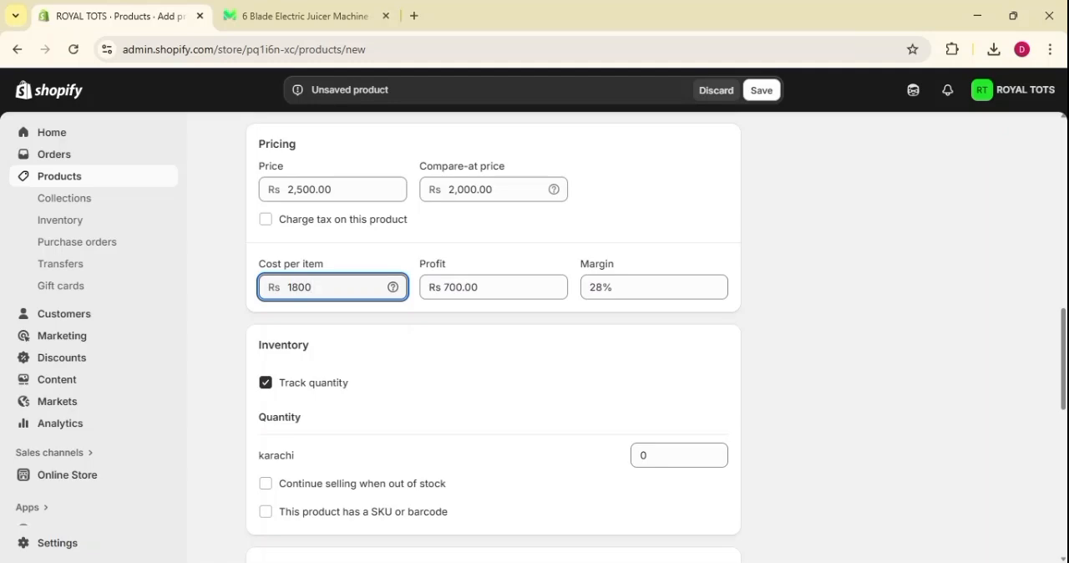
scroll(376, 270, "down", 1)
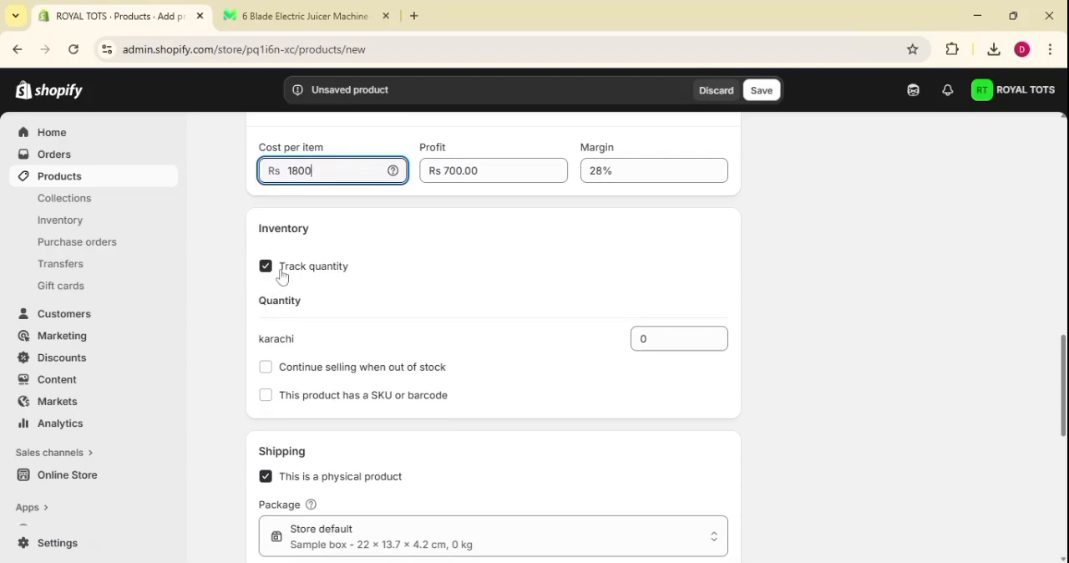
left_click_drag(279, 267, 375, 273)
left_click(375, 274)
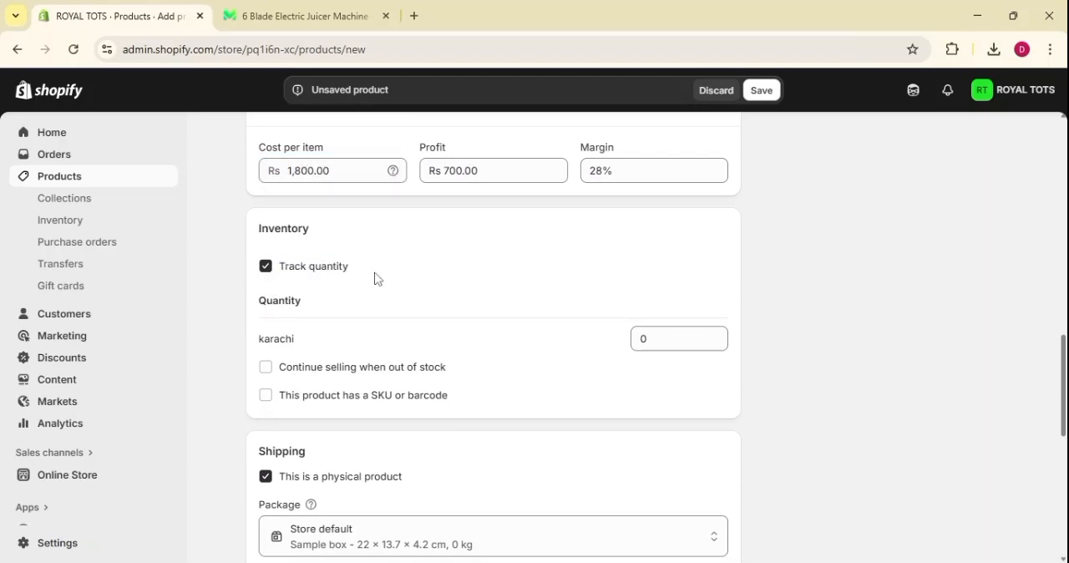
left_click(266, 269)
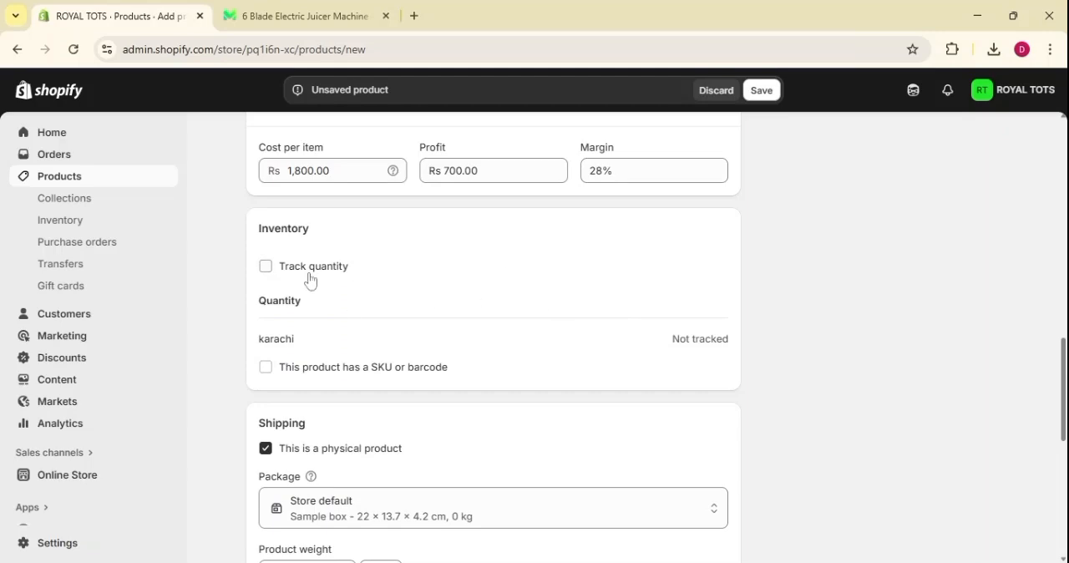
left_click(266, 269)
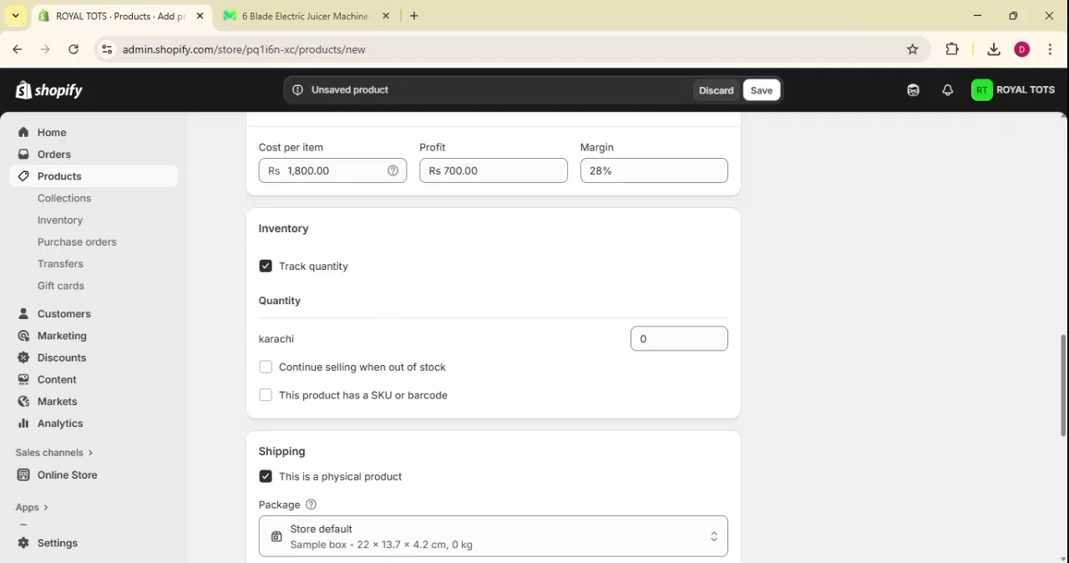
left_click(267, 269)
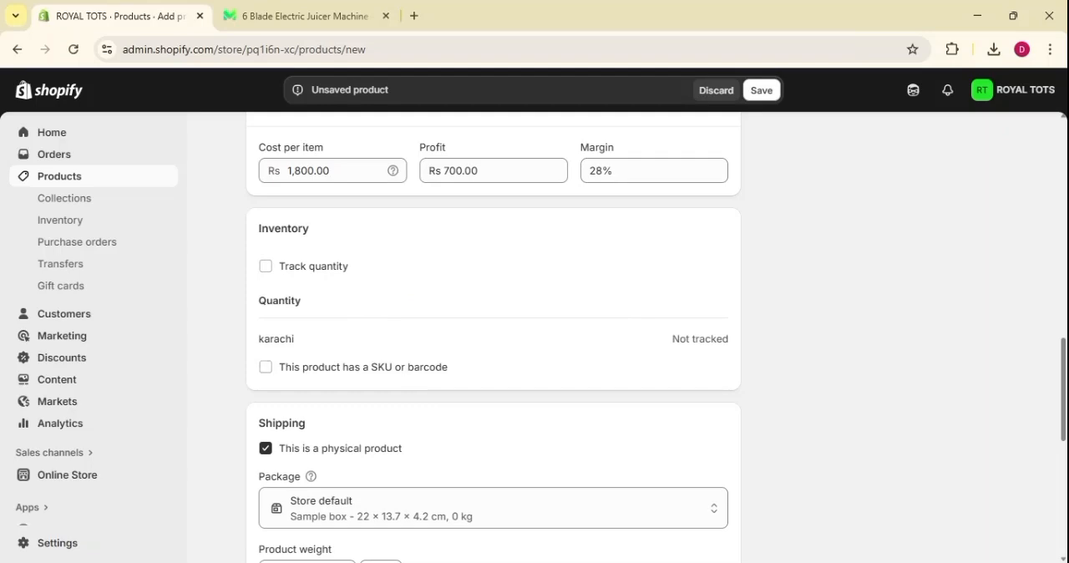
Mark the product as having a SKU or barcode and set the SKU to VVV-5001.
left_click(266, 368)
left_click(373, 428)
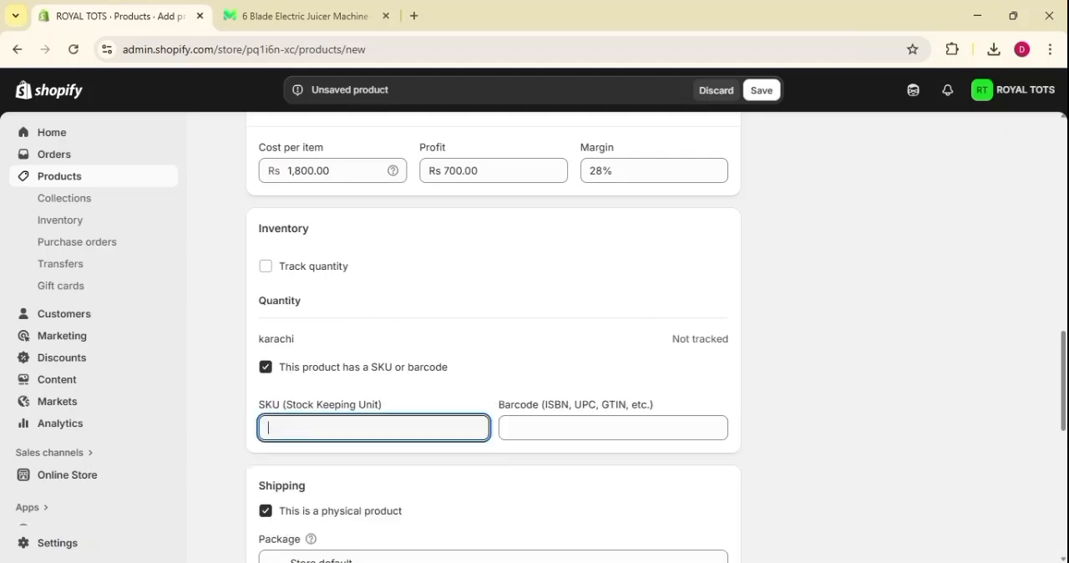
type("15")
key("BackSpace")
key("BackSpace")
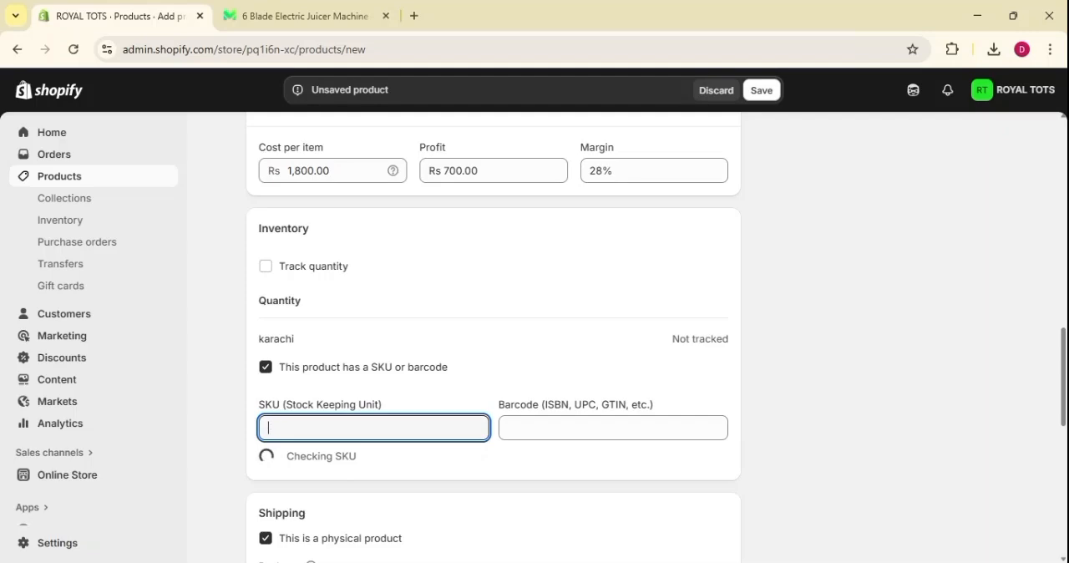
type("VVV-5001")
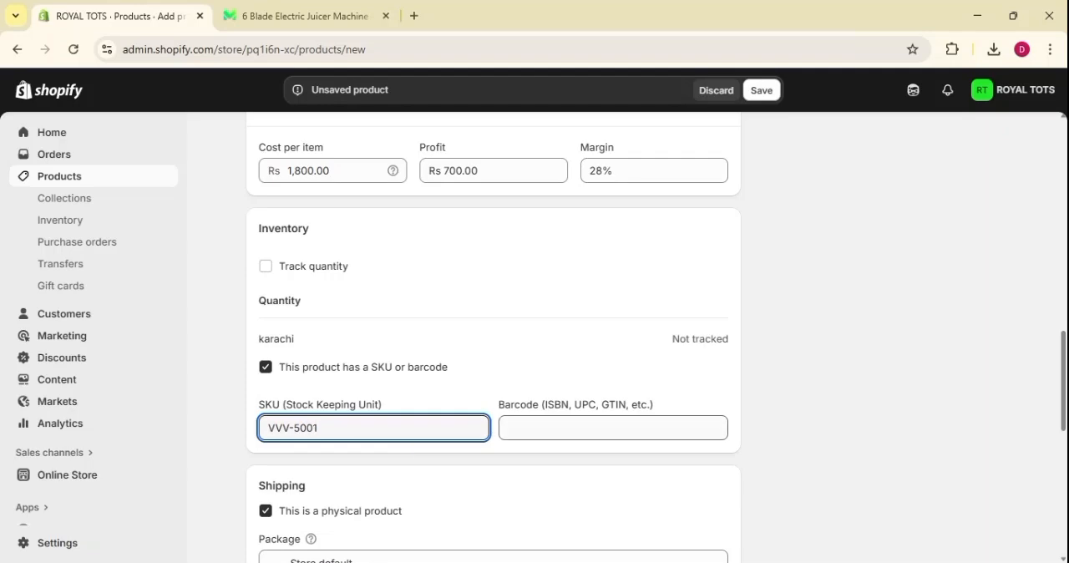
Leave the barcode empty and turn the product's SKU or barcode option back off.
left_click(509, 428)
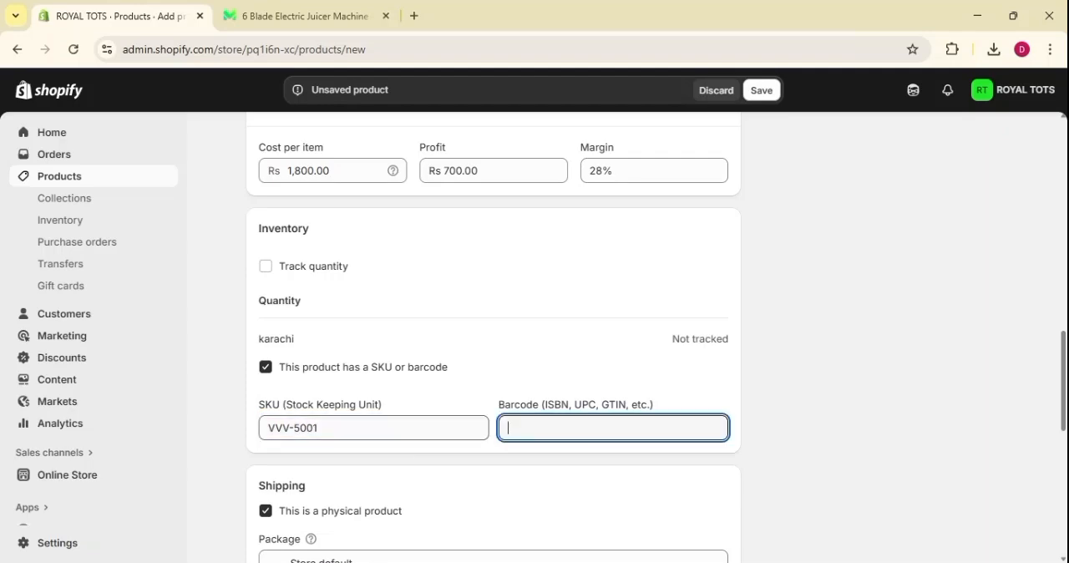
left_click(368, 428)
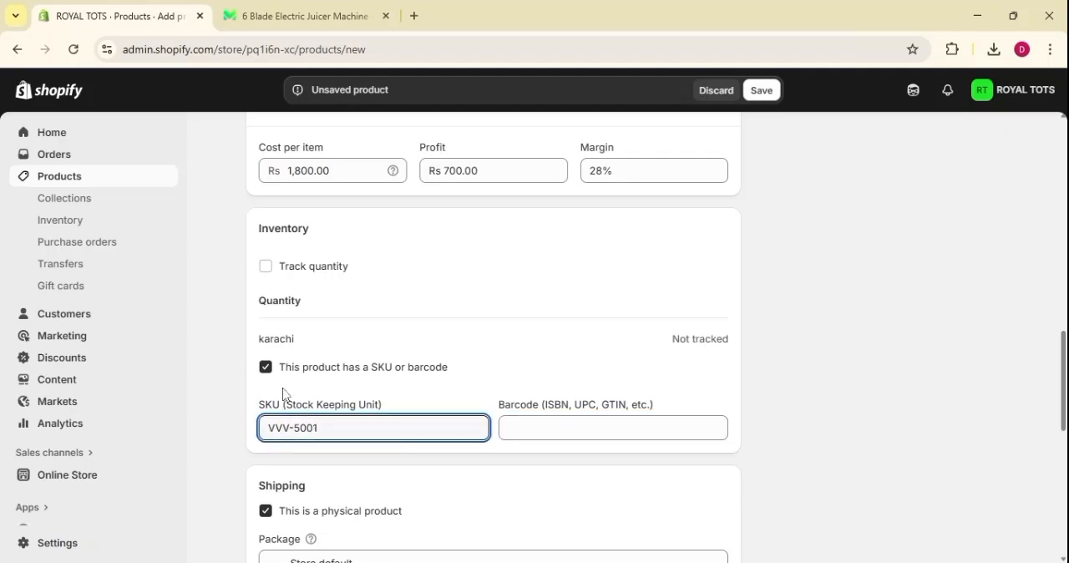
left_click(266, 367)
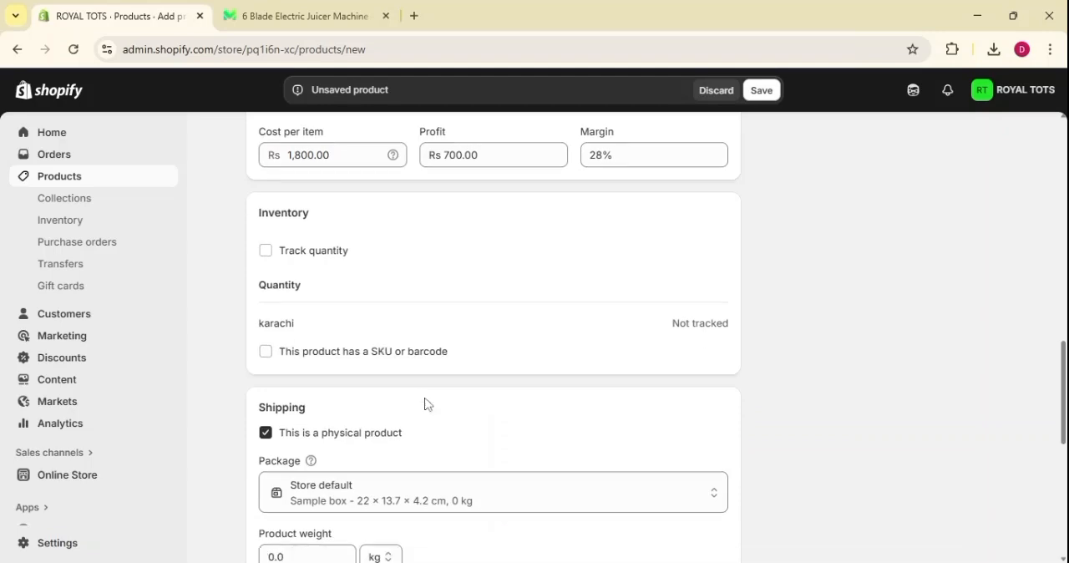
scroll(426, 405, "down", 1)
scroll(380, 305, "down", 1)
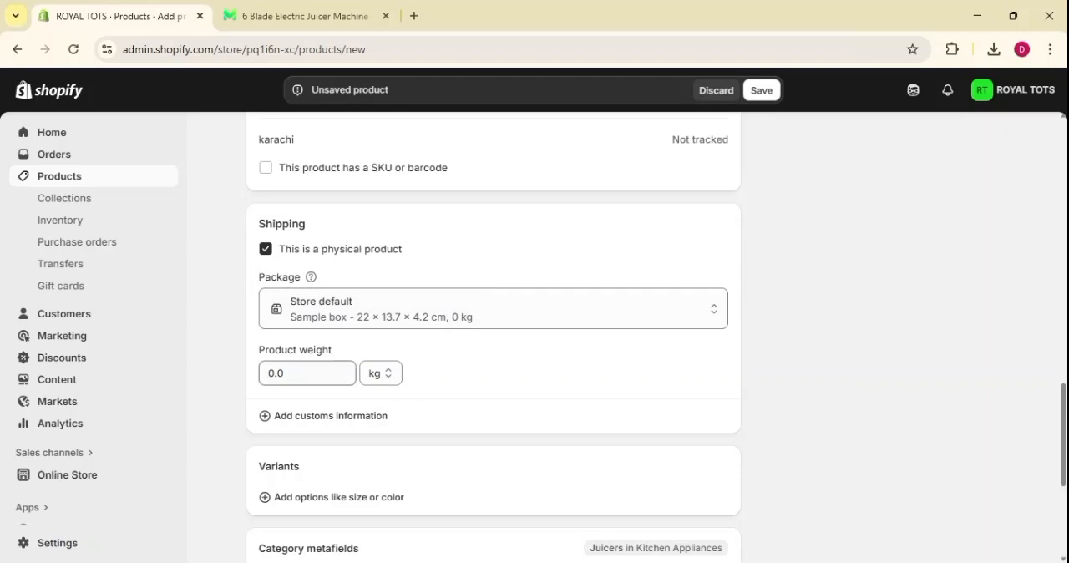
left_click(378, 374)
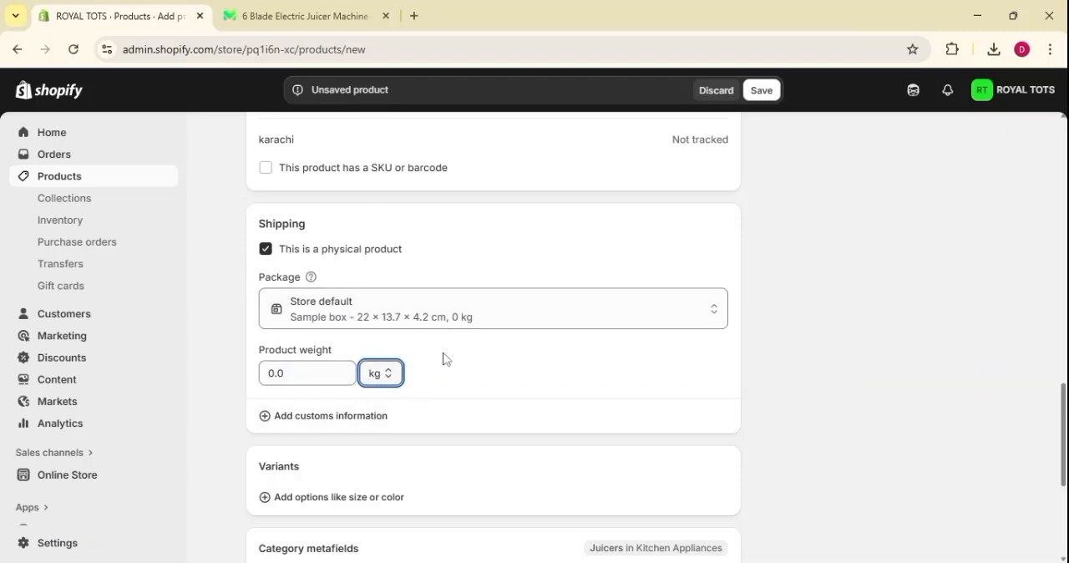
left_click(801, 368)
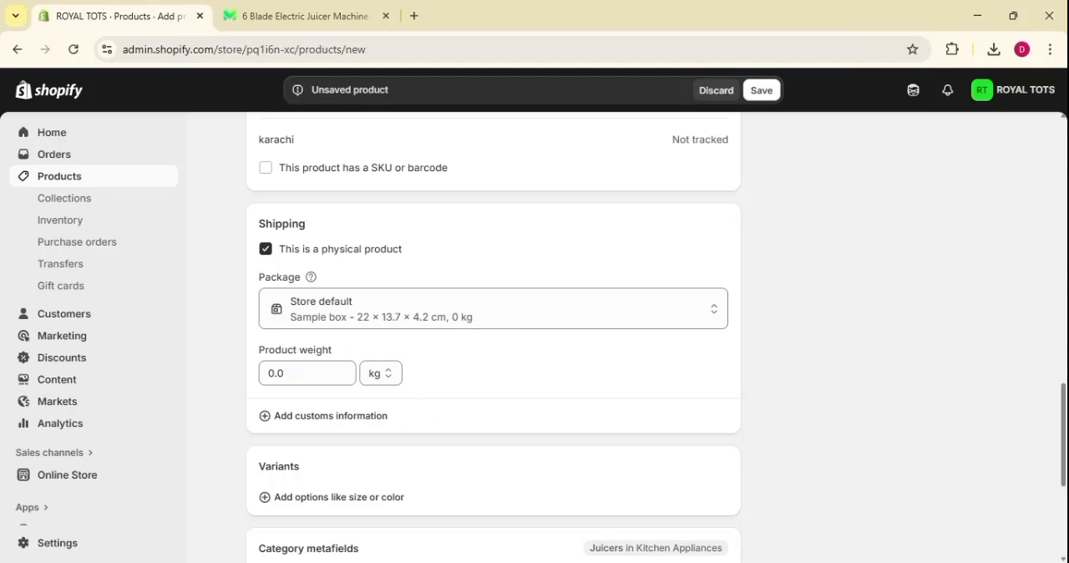
Add Color as a variant option for the product, with the values Multicolor, Green and Pink.
scroll(740, 320, "down", 3)
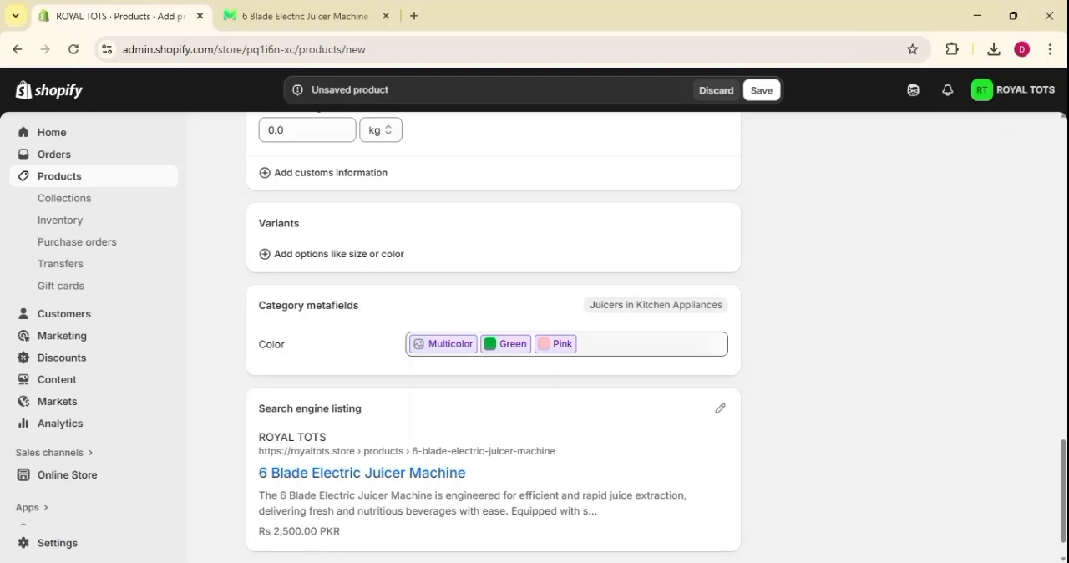
scroll(267, 369, "up", 15)
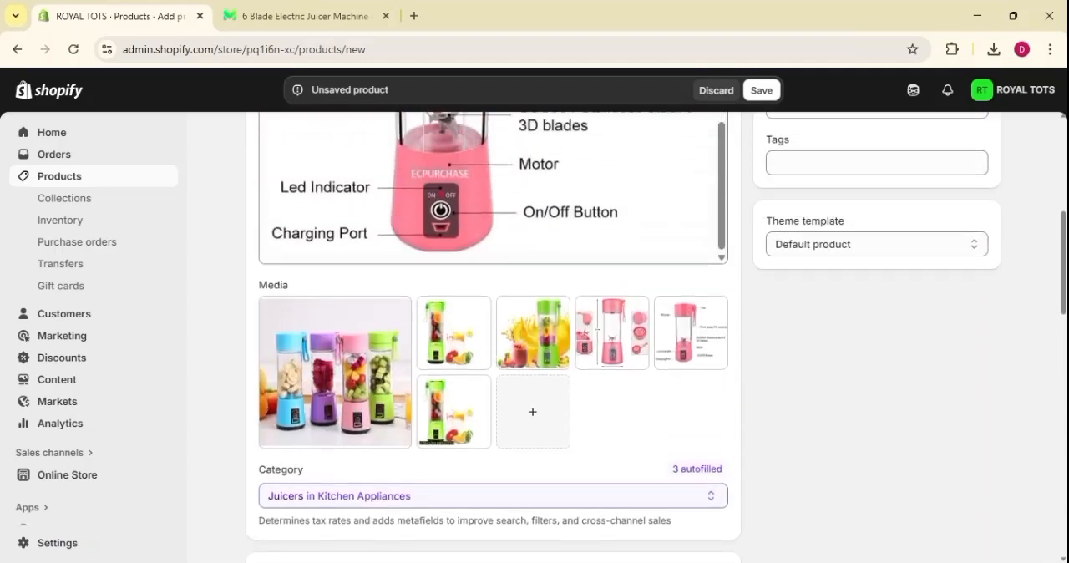
scroll(267, 368, "down", 2)
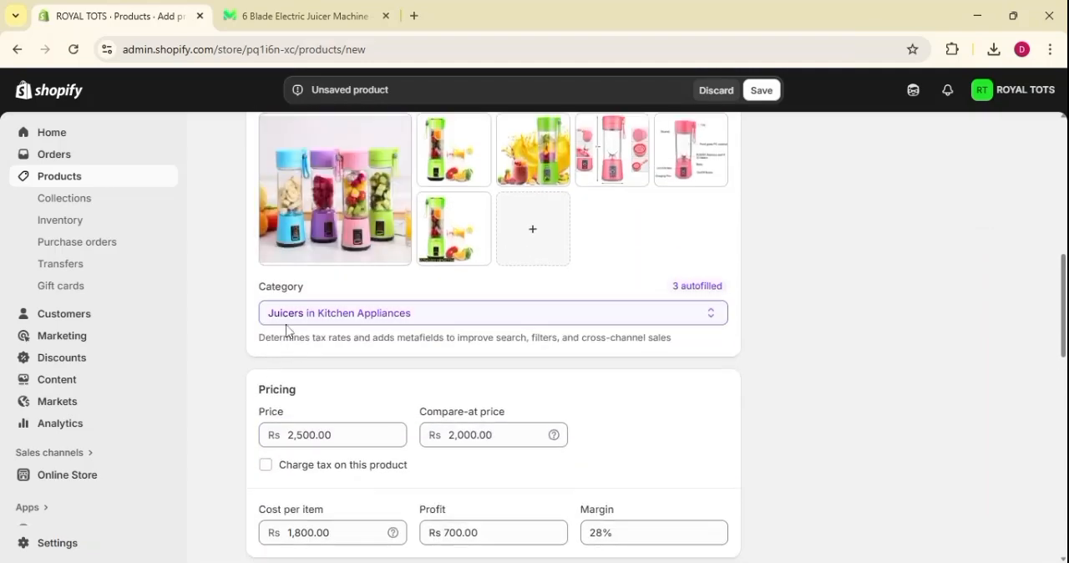
left_click_drag(266, 286, 301, 291)
scroll(303, 290, "down", 13)
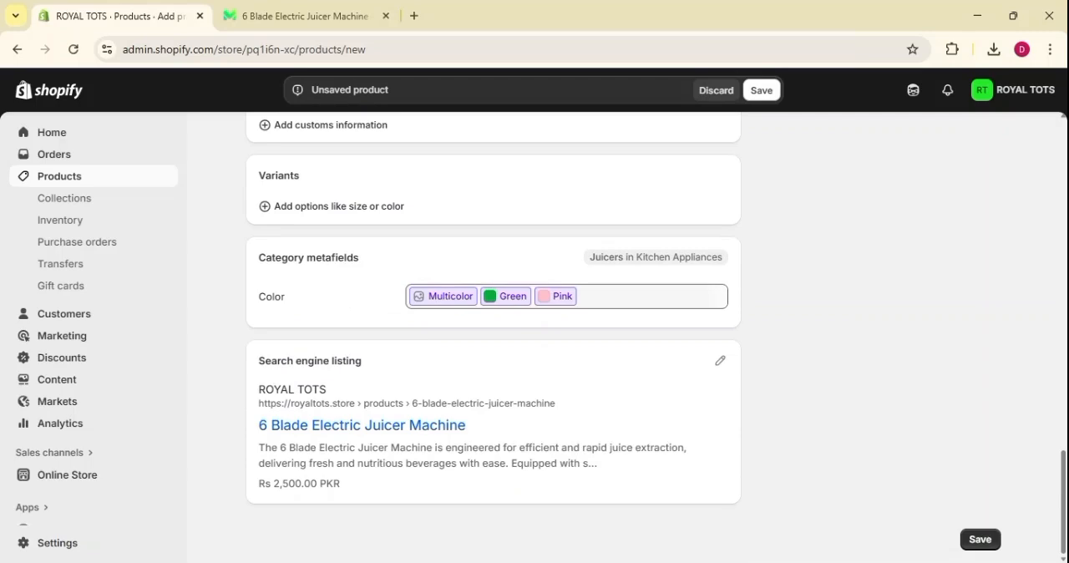
scroll(307, 264, "up", 1)
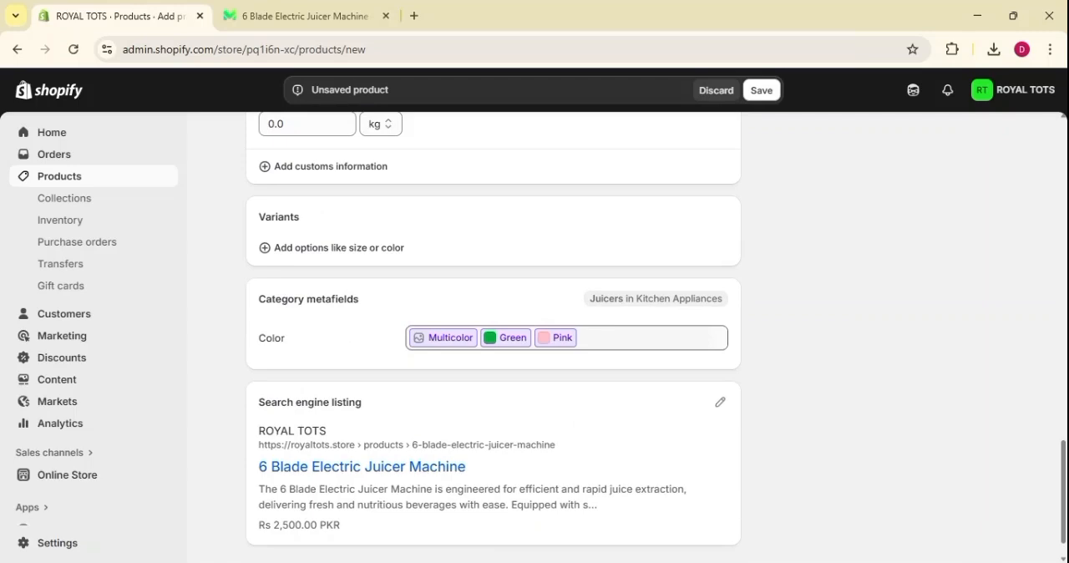
left_click(306, 255)
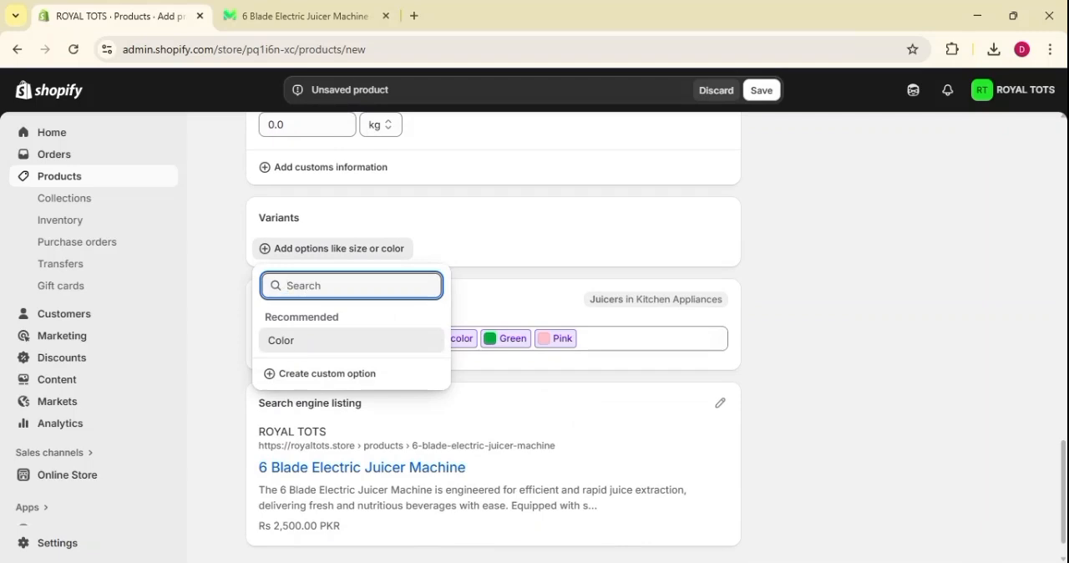
left_click(296, 342)
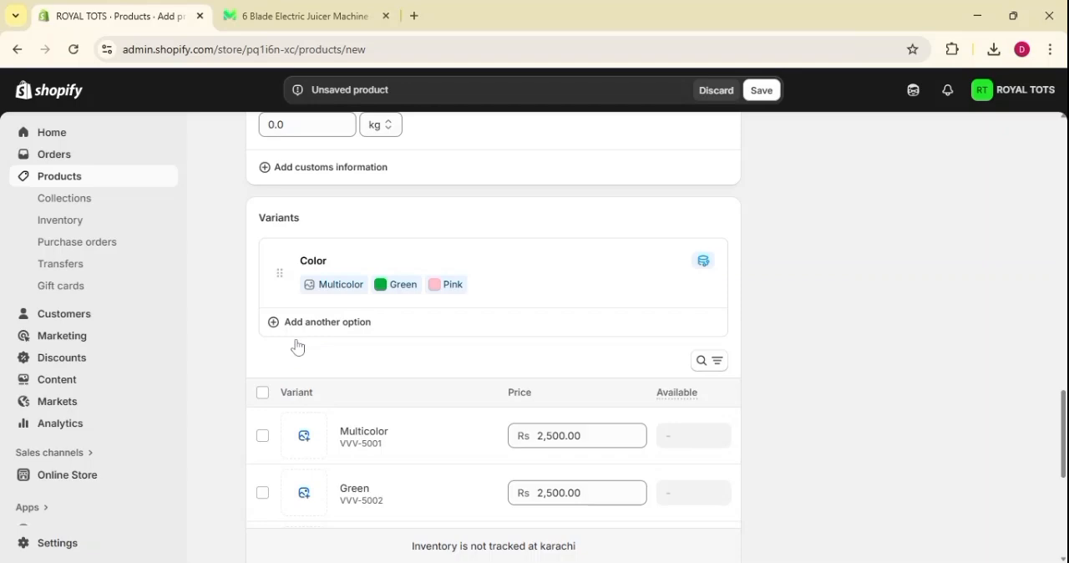
Add a second variant option named Size and enter large as its first value.
left_click(439, 335)
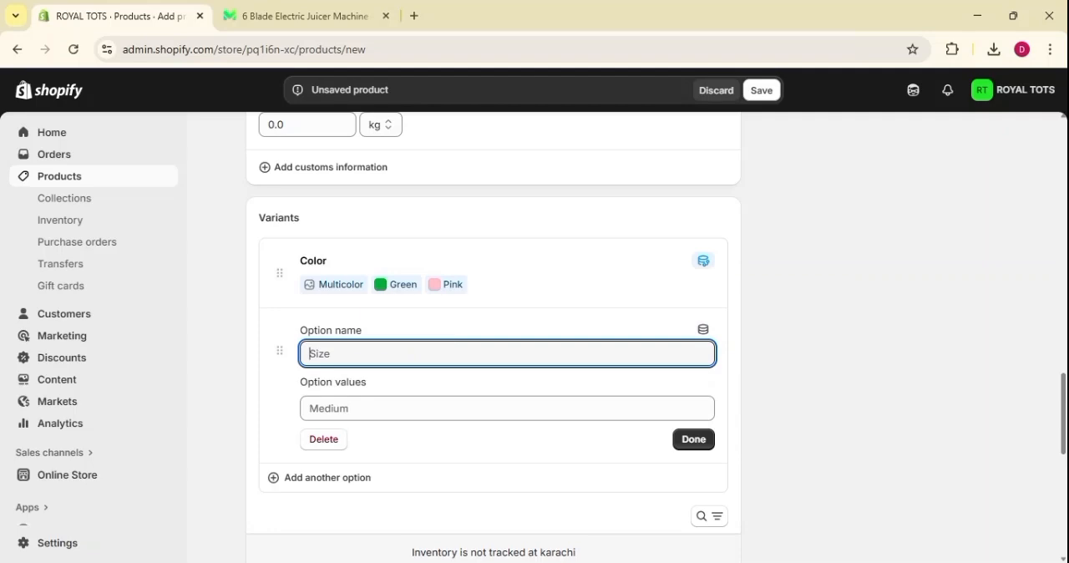
type("Size")
key("Tab")
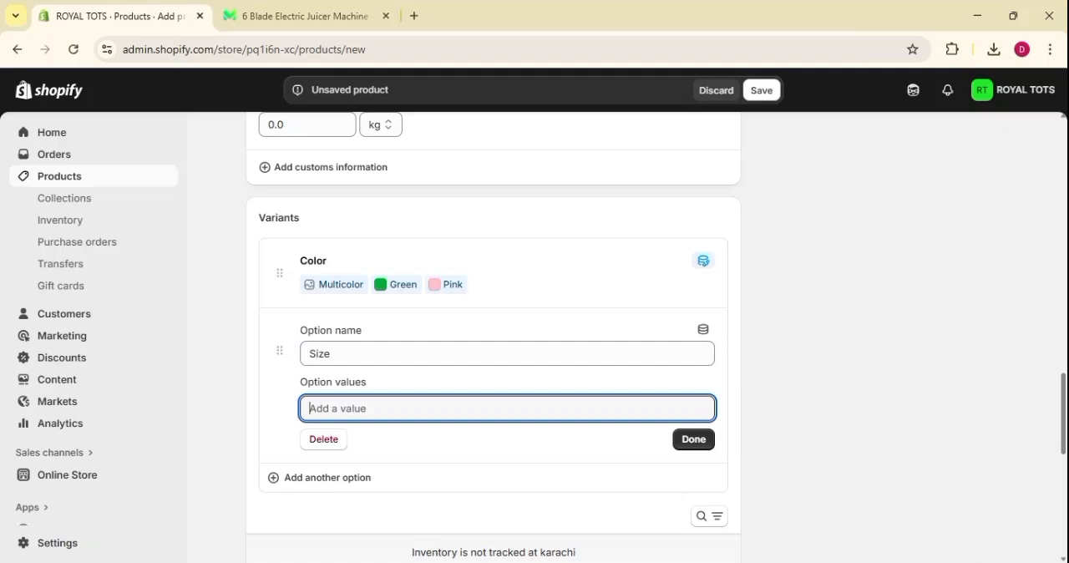
type("large")
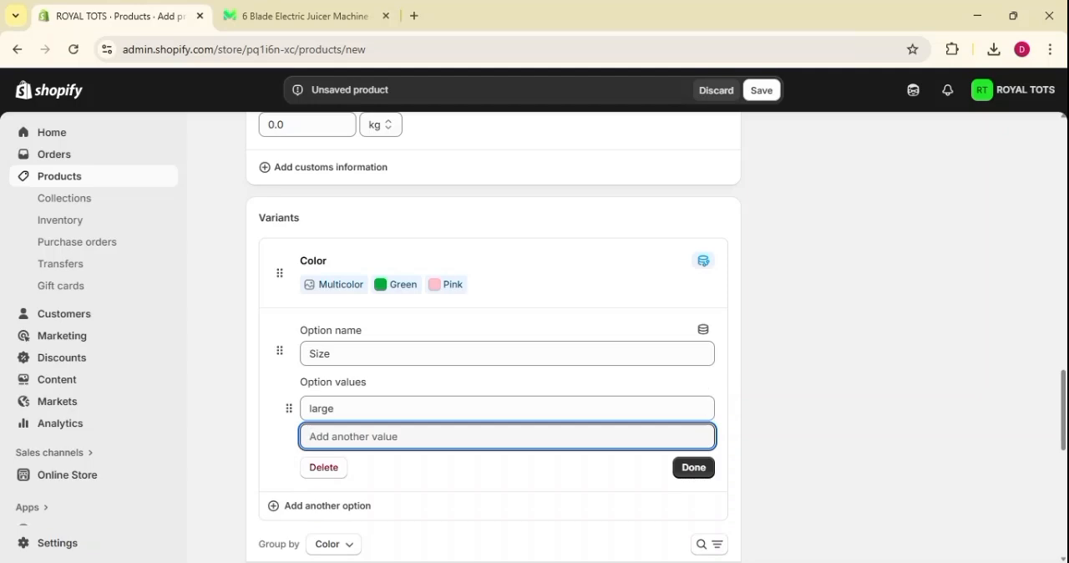
Add the values x large and xx large to the Size option and finish editing it.
type("x largev")
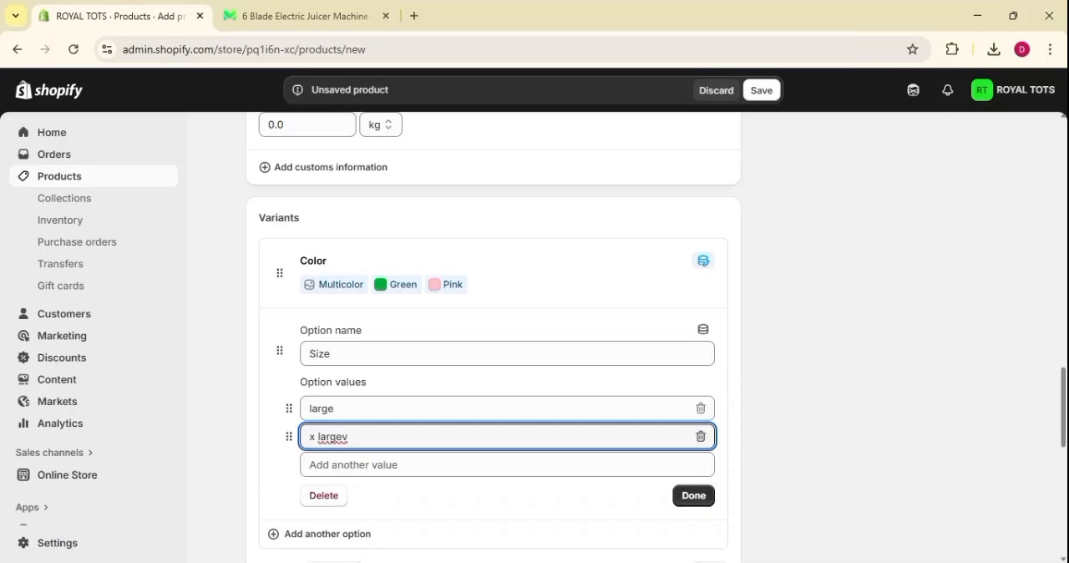
key("BackSpace")
key("Tab")
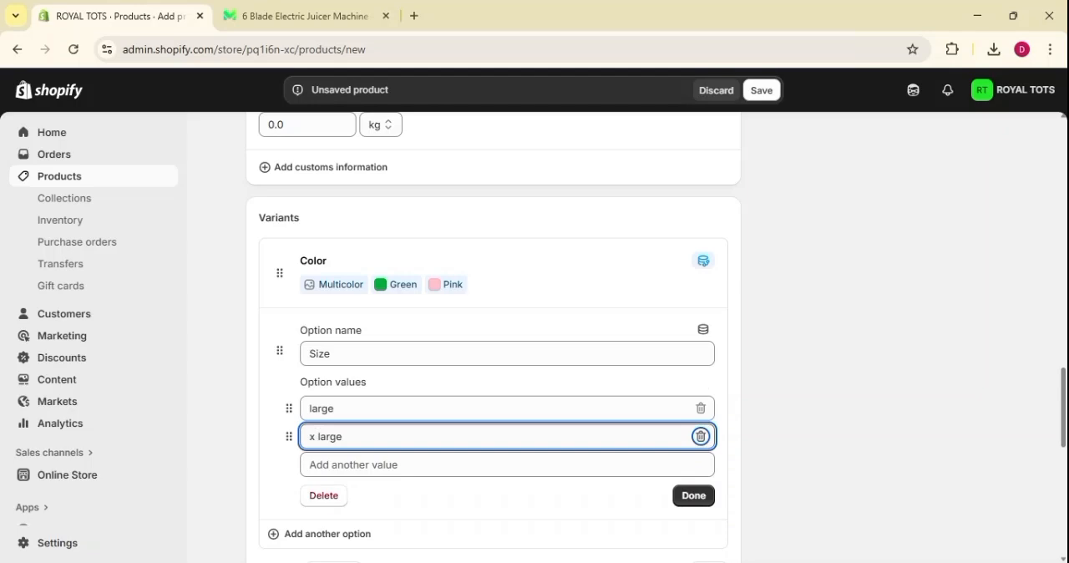
key("Tab")
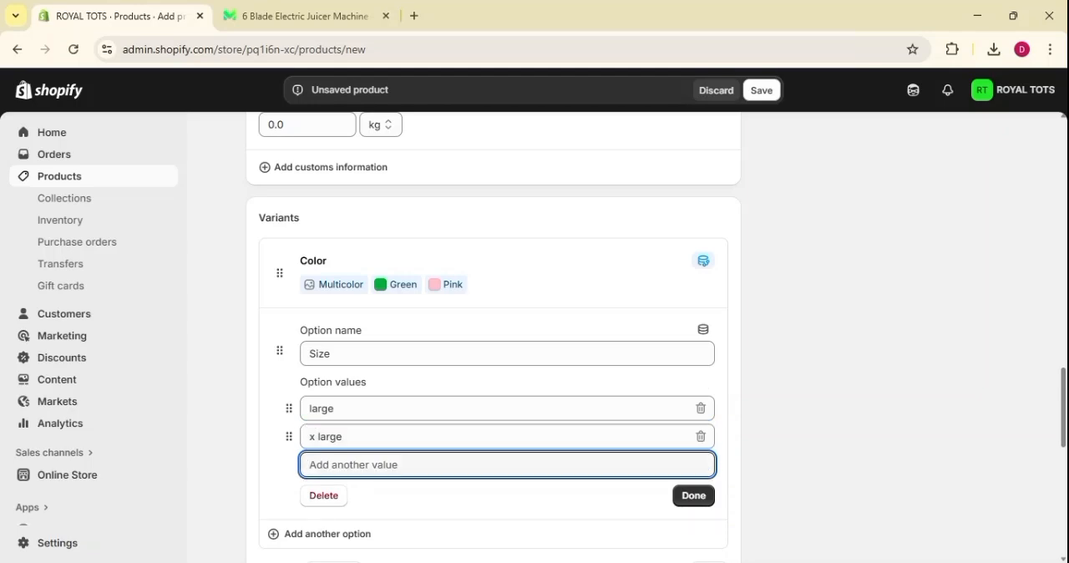
type("xx")
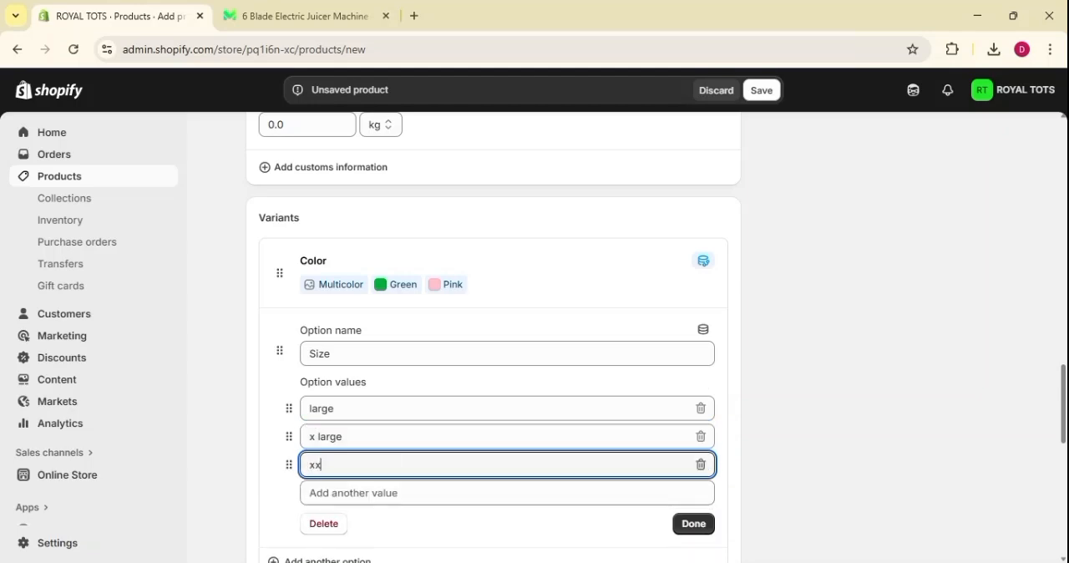
type("xlarge")
left_click(695, 530)
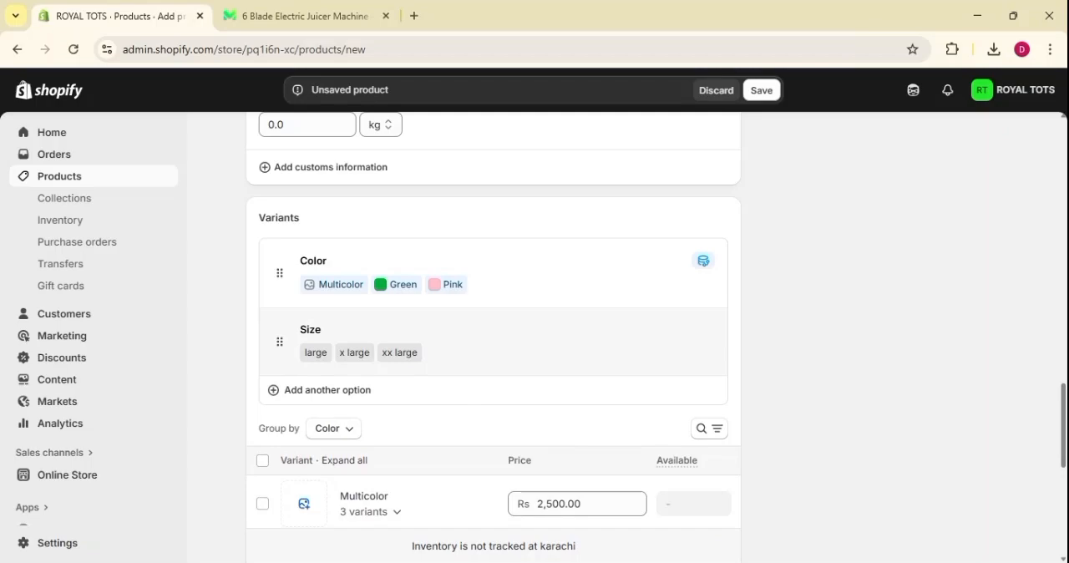
Assign the image of the four differently coloured juicers to the Multicolor variant group.
scroll(604, 408, "down", 5)
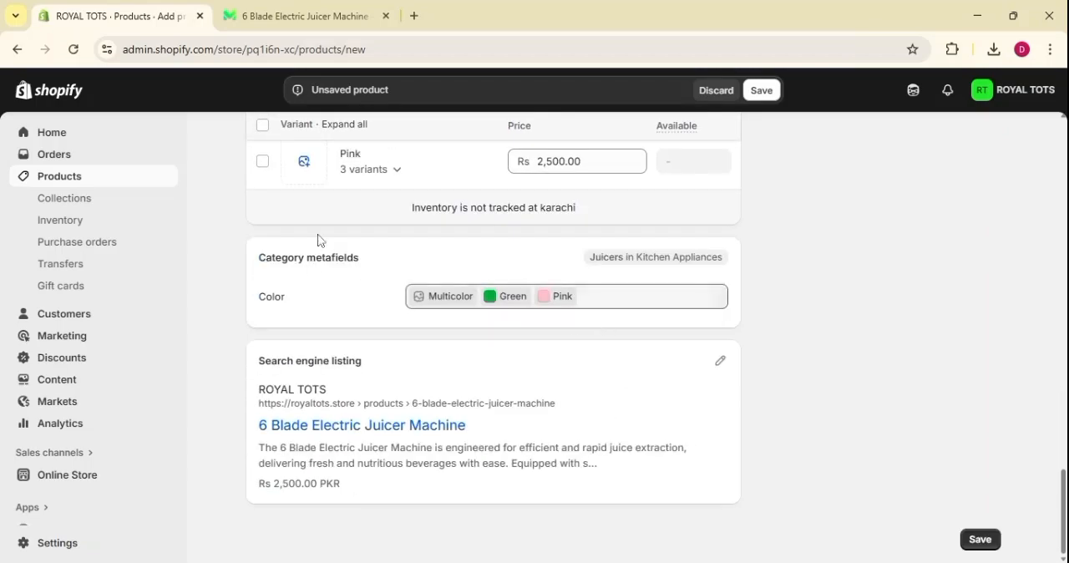
scroll(393, 330, "up", 3)
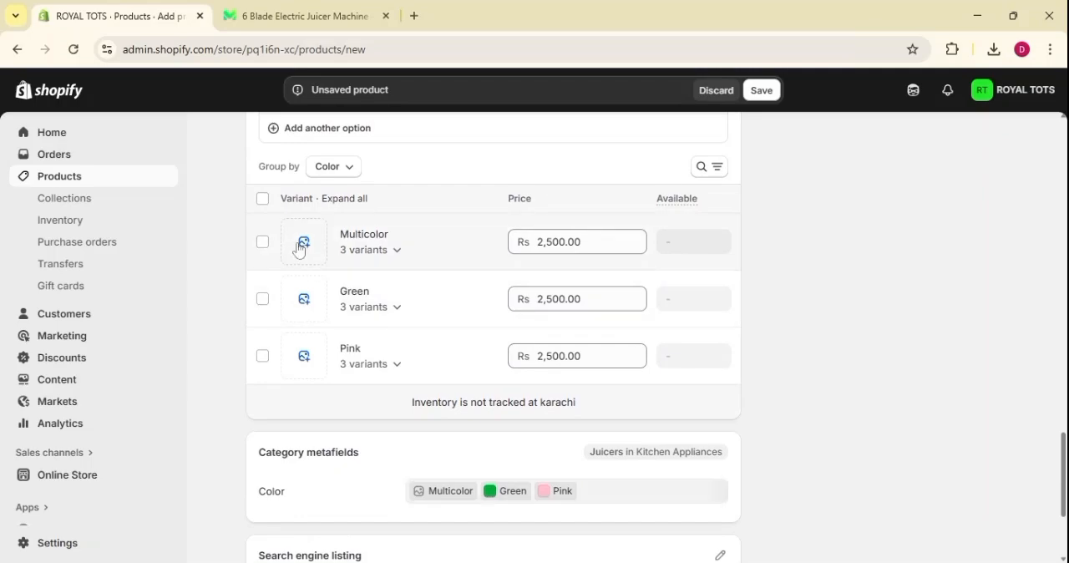
left_click(301, 245)
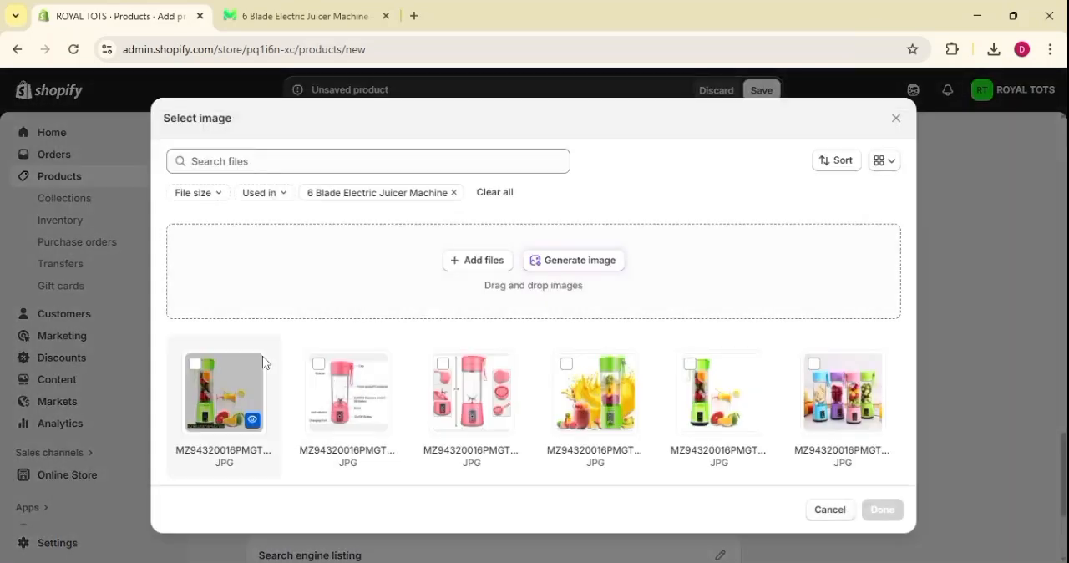
left_click(848, 407)
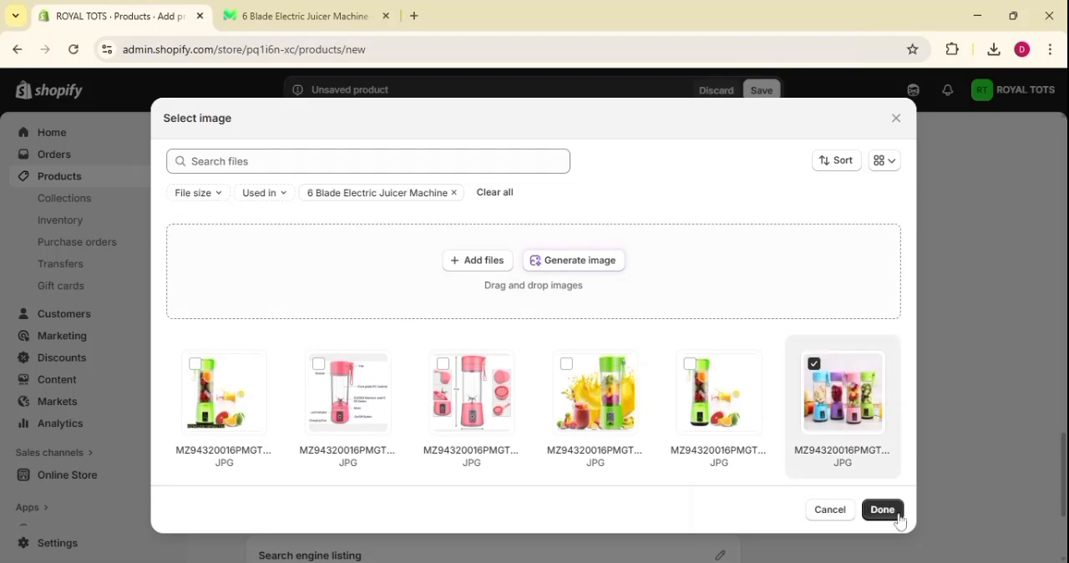
left_click(892, 512)
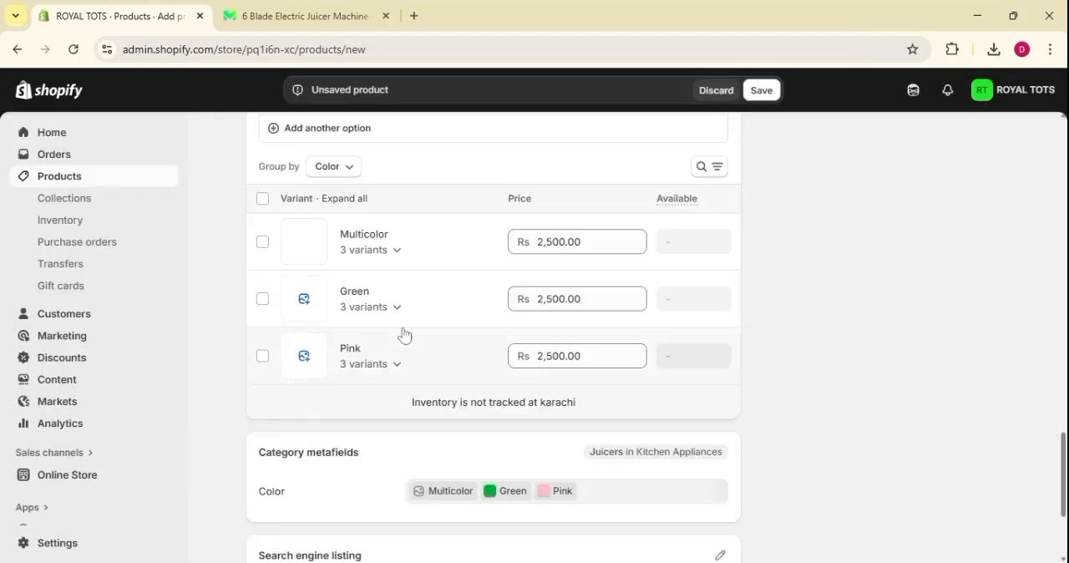
Assign the plain green juicer image without the black strip to the Green variants and the pink juicer image with loose parts to the Pink variants.
left_click(306, 302)
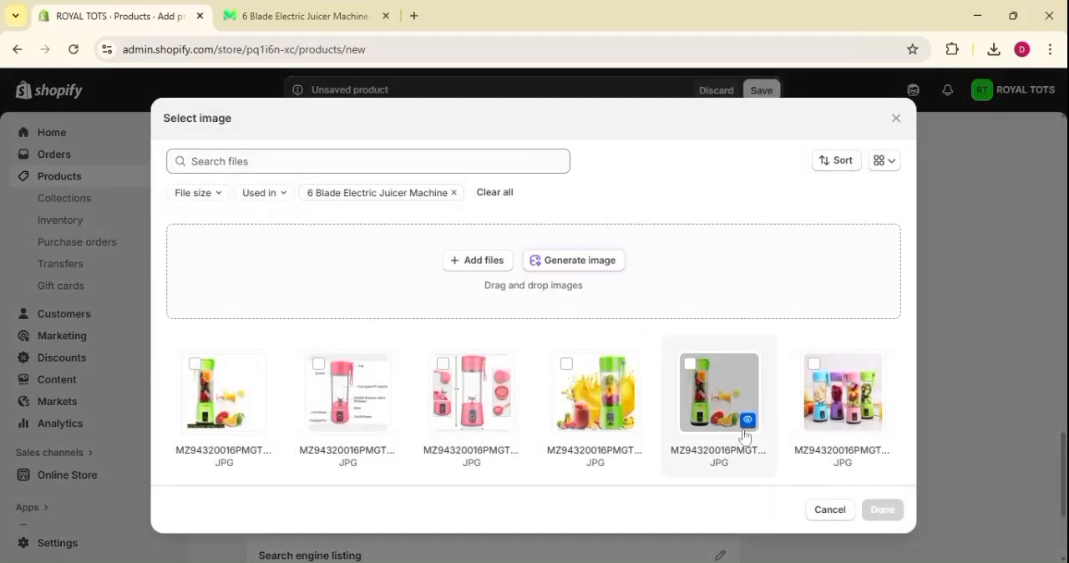
left_click(711, 390)
left_click(883, 511)
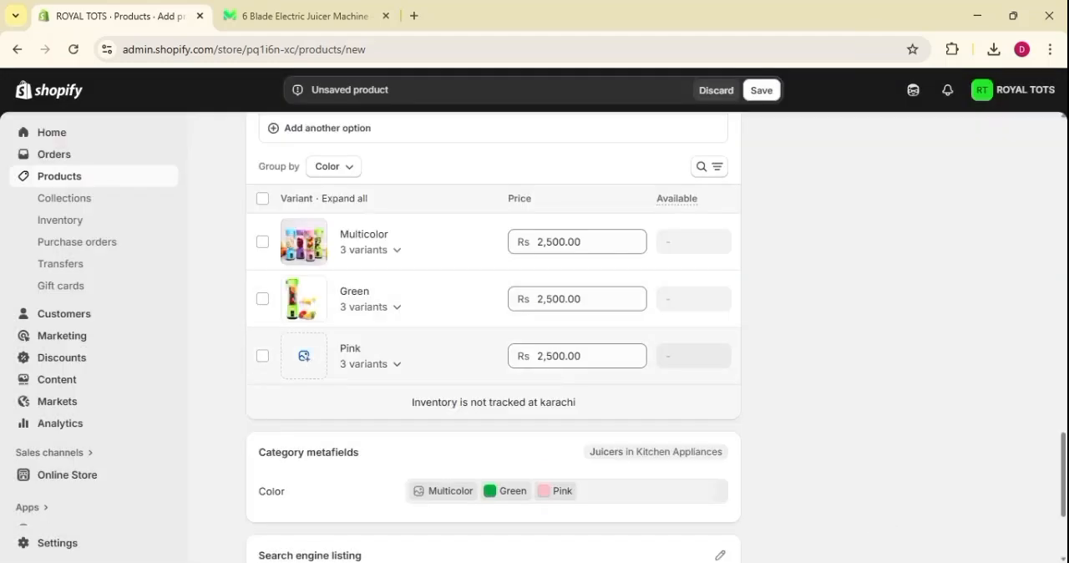
left_click(304, 359)
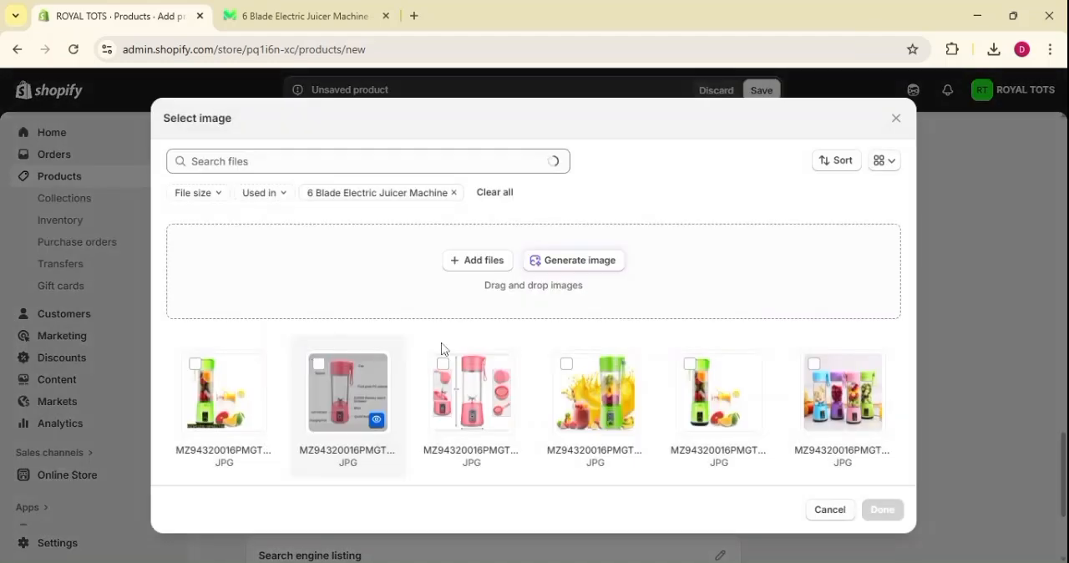
left_click(474, 382)
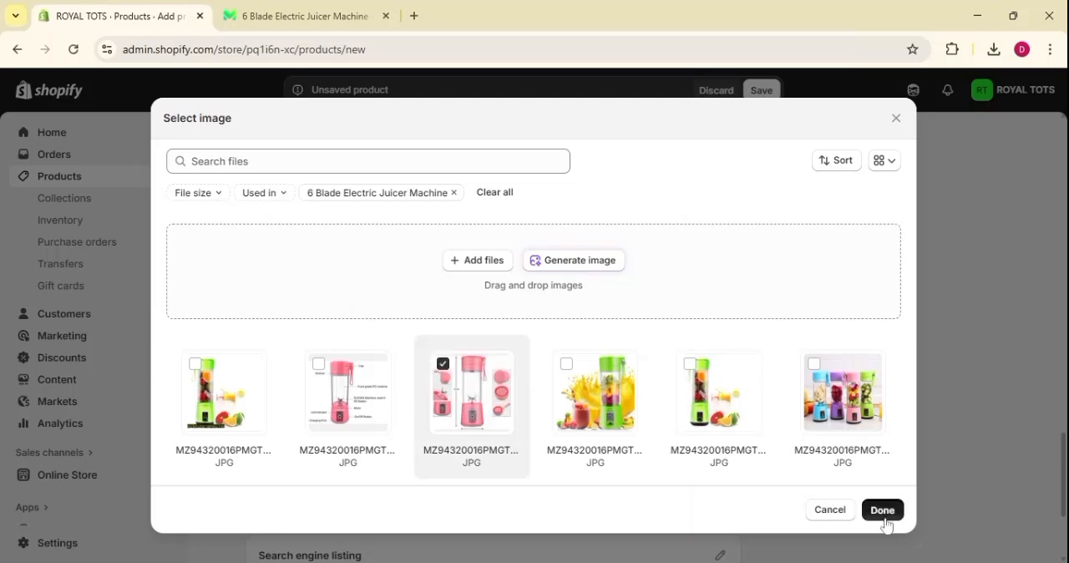
left_click(883, 509)
Open the search engine listing for editing and review its page title, meta description and URL handle.
scroll(431, 402, "down", 1)
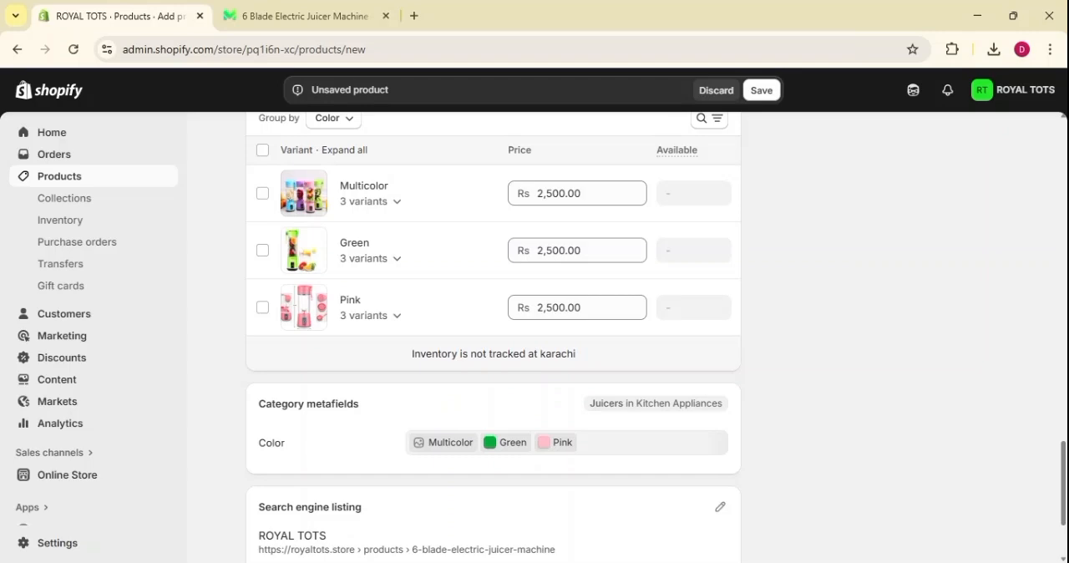
scroll(311, 318, "down", 2)
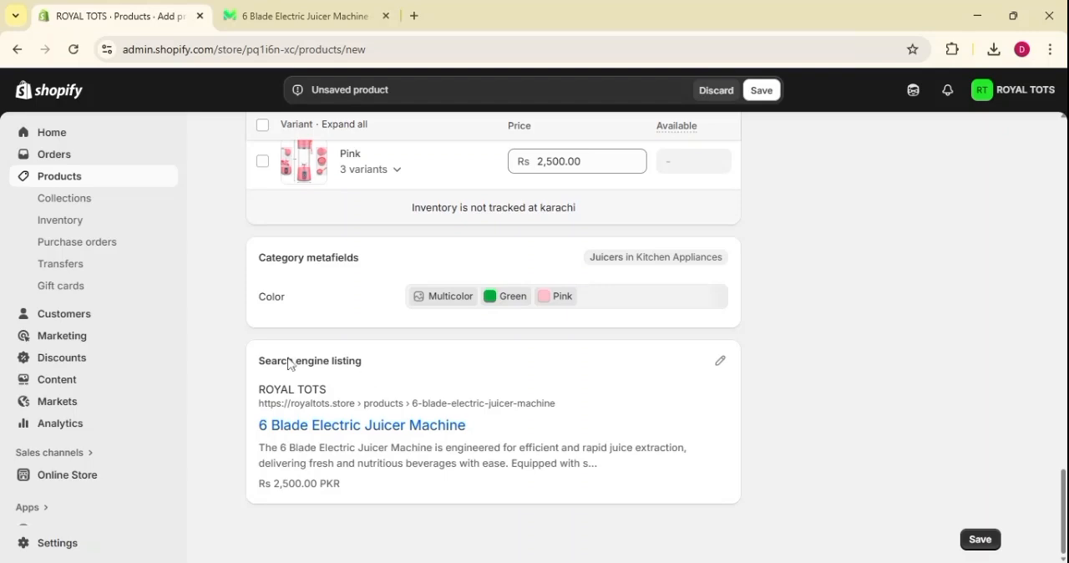
left_click_drag(258, 363, 358, 375)
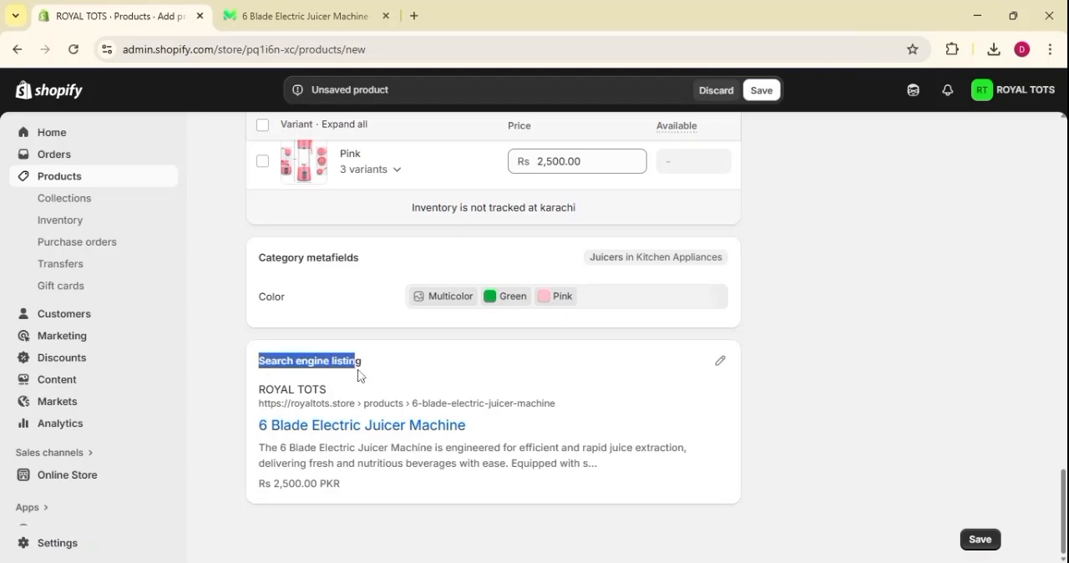
left_click(720, 360)
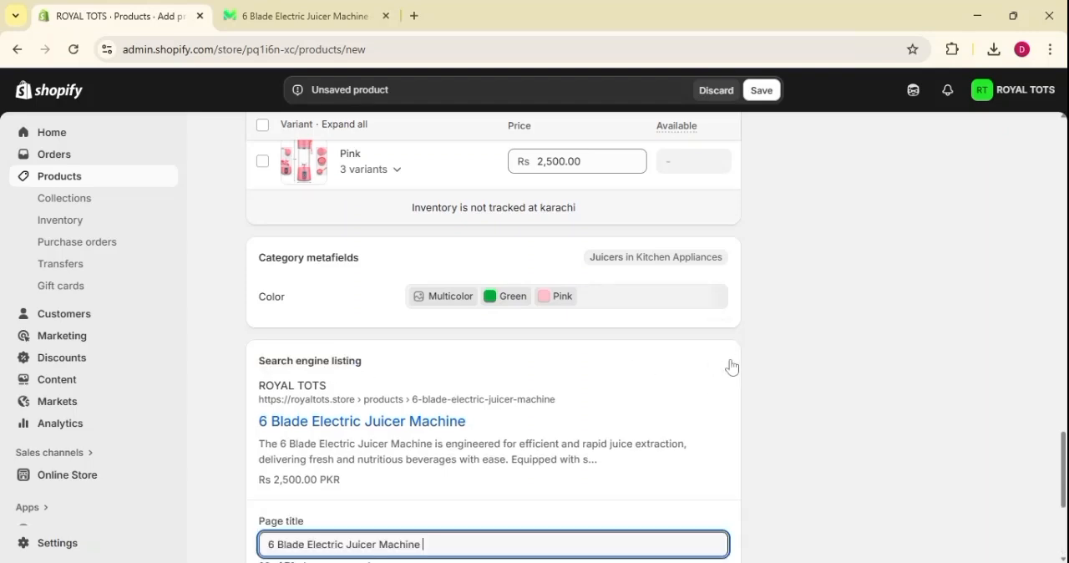
scroll(593, 420, "down", 3)
scroll(493, 337, "down", 1)
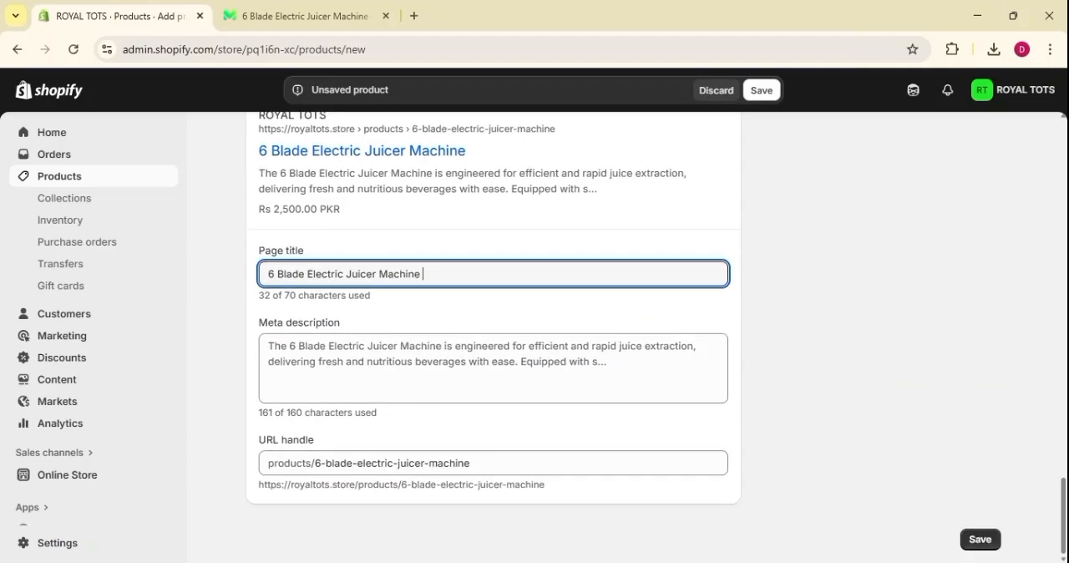
scroll(493, 337, "up", 2)
scroll(493, 337, "down", 2)
scroll(635, 276, "up", 4)
scroll(635, 276, "down", 3)
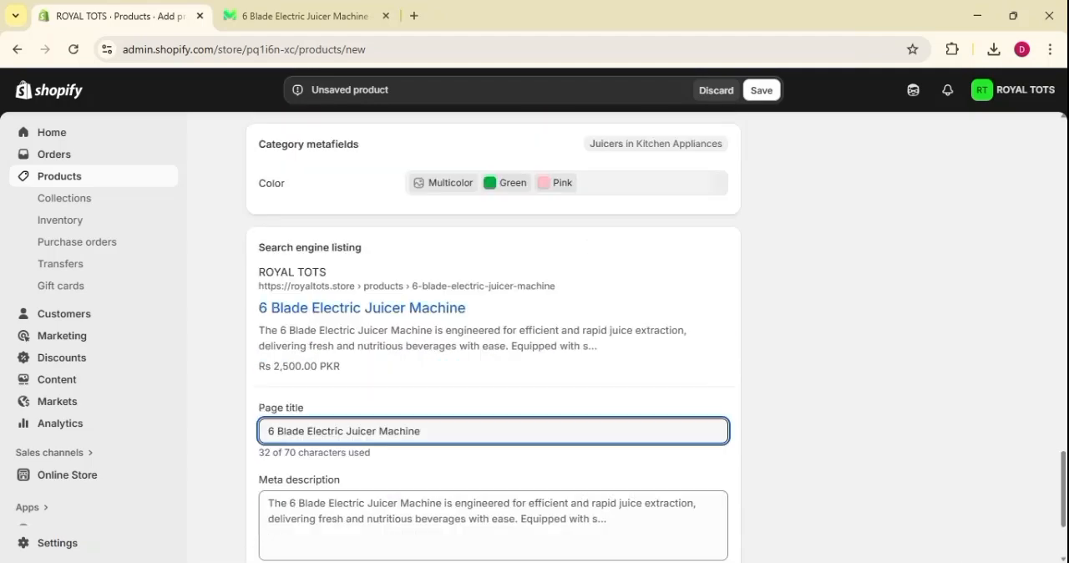
left_click(748, 293)
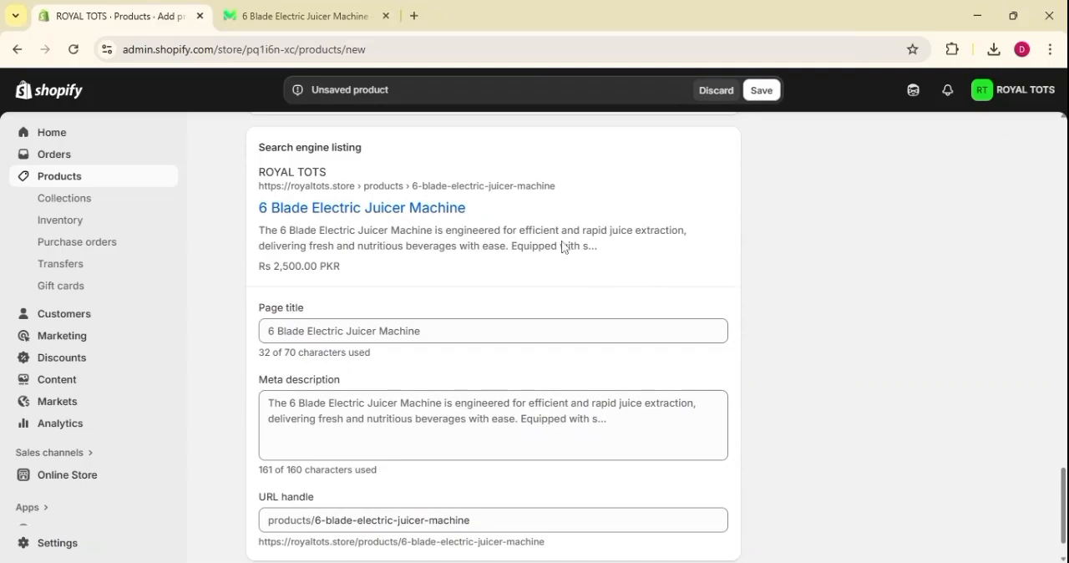
scroll(563, 247, "up", 2)
scroll(618, 300, "down", 3)
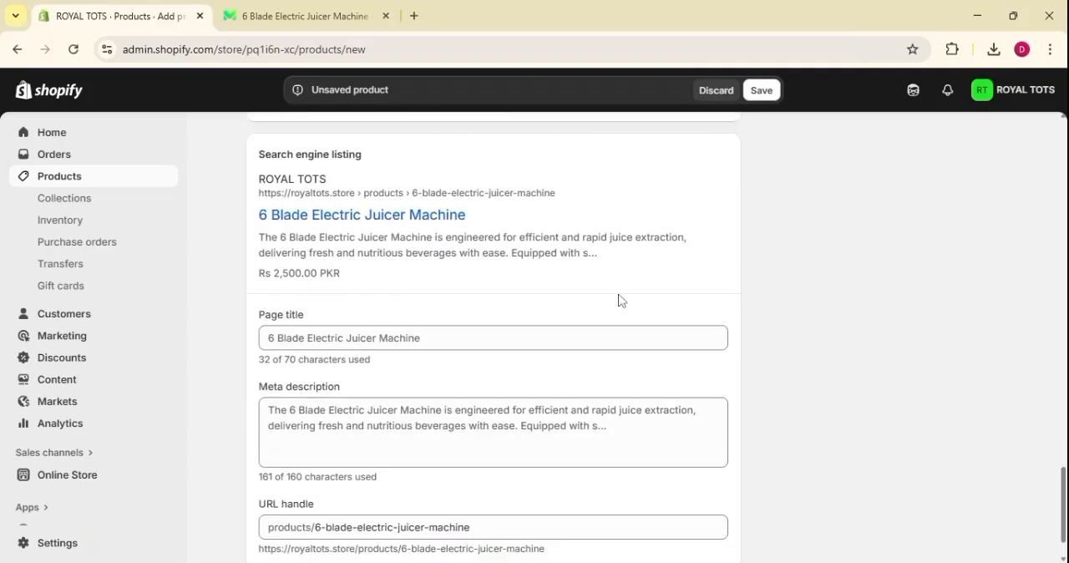
scroll(709, 371, "up", 15)
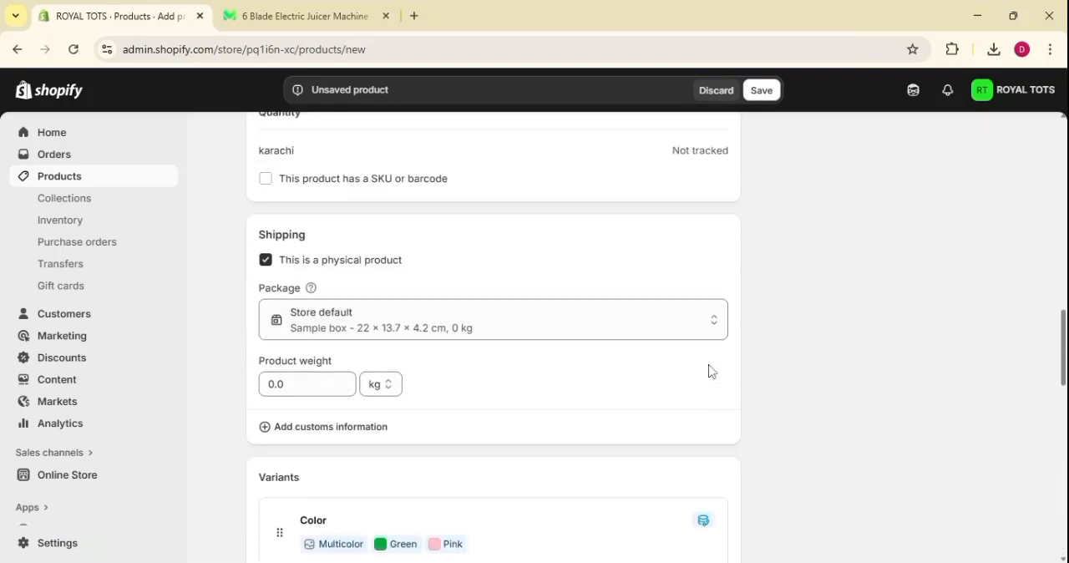
Review the product's status setting and the sales channels in its publishing settings.
scroll(709, 371, "up", 10)
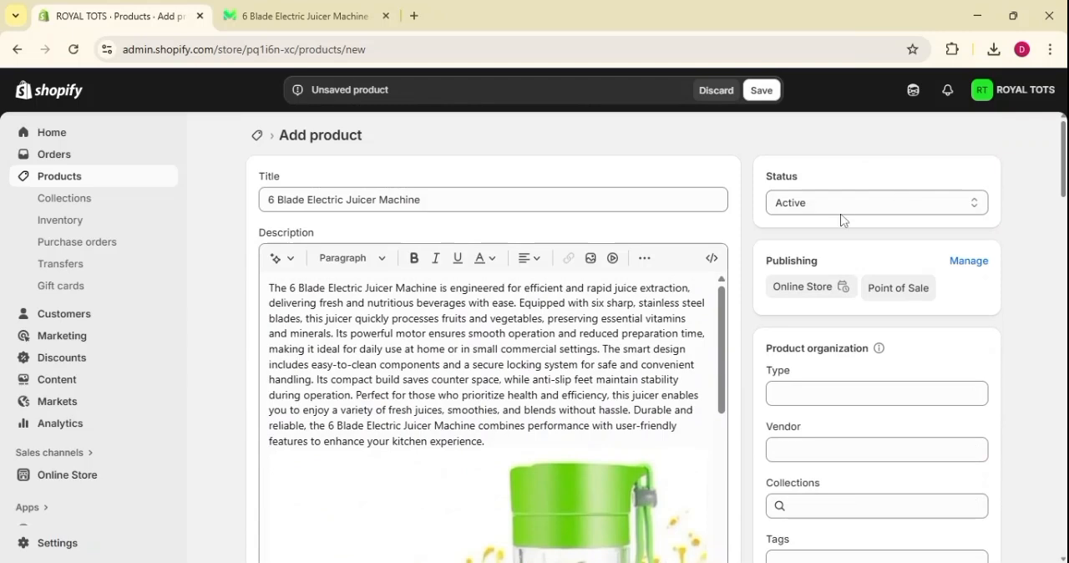
left_click(862, 208)
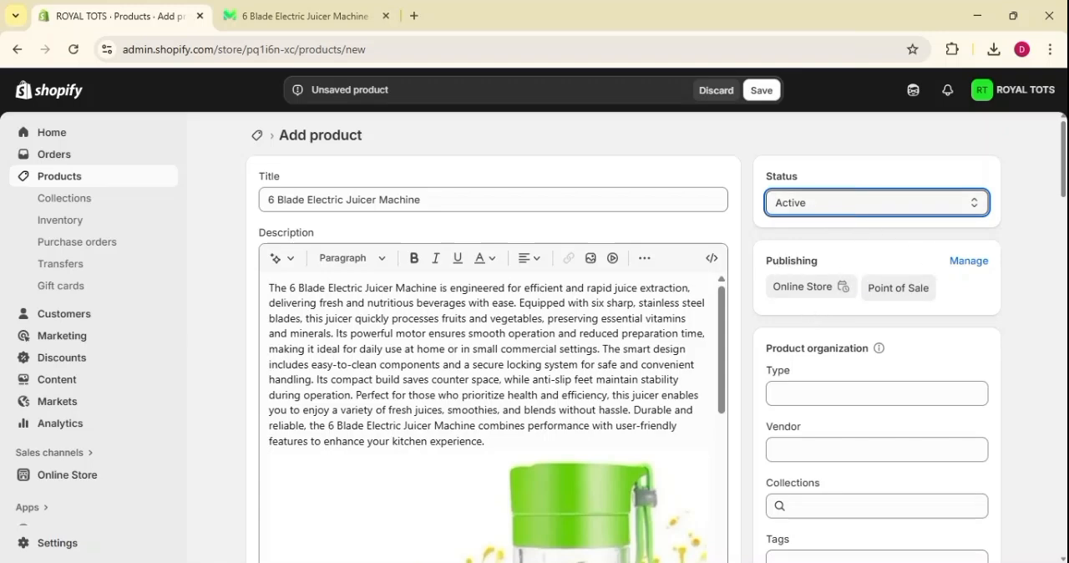
left_click(964, 271)
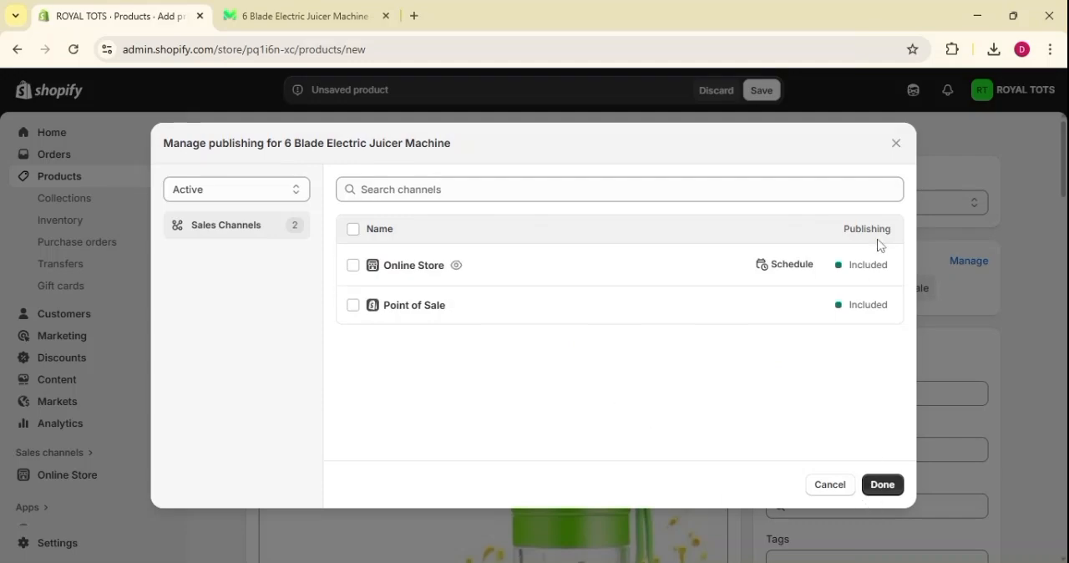
left_click(896, 144)
Set the product type to Electrical and the vendor to ROYAL TOTS.
scroll(1029, 360, "down", 2)
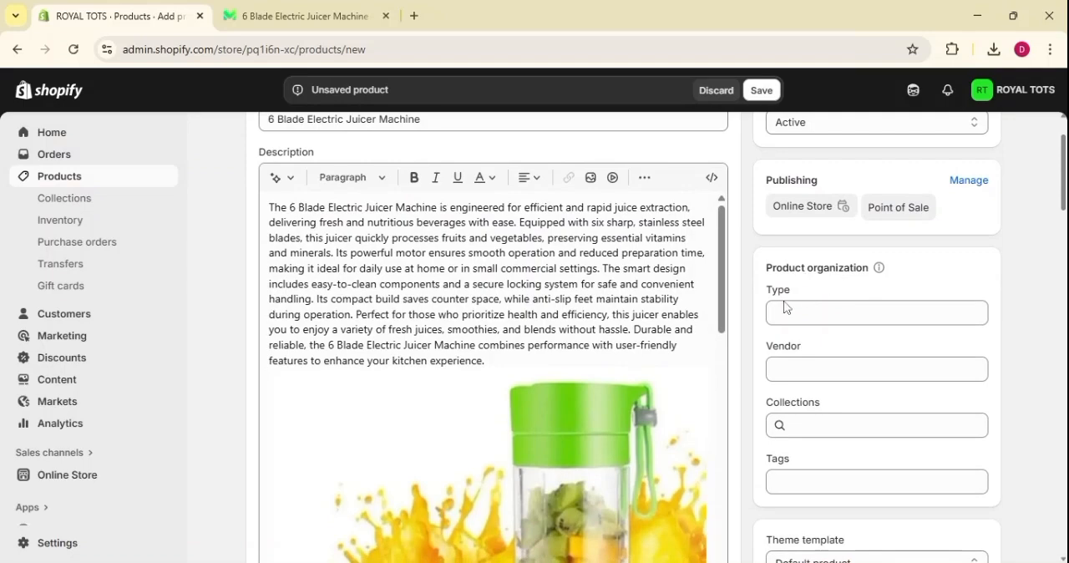
left_click(877, 313)
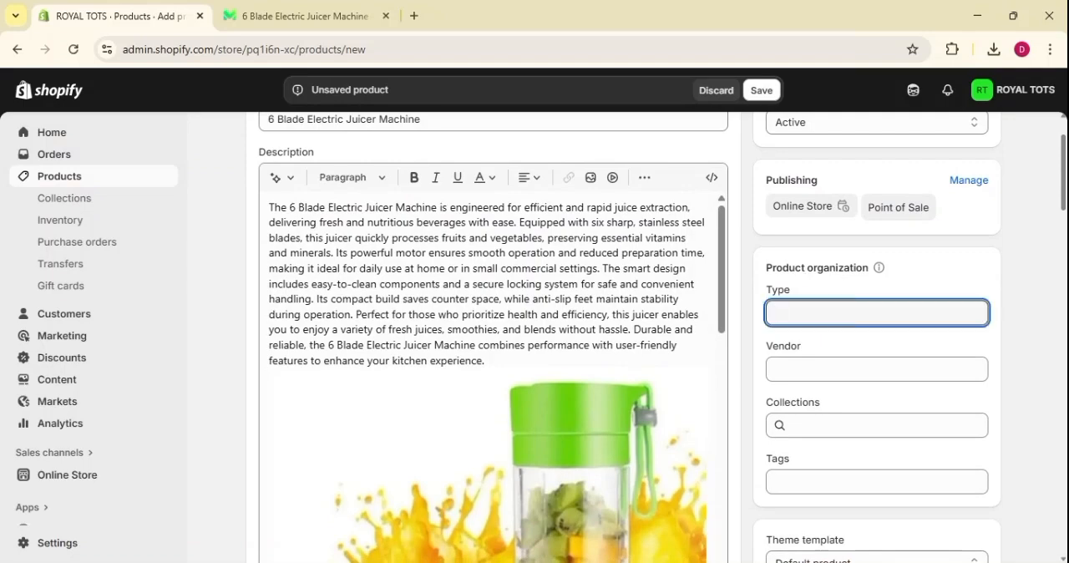
scroll(877, 313, "down", 2)
type("E")
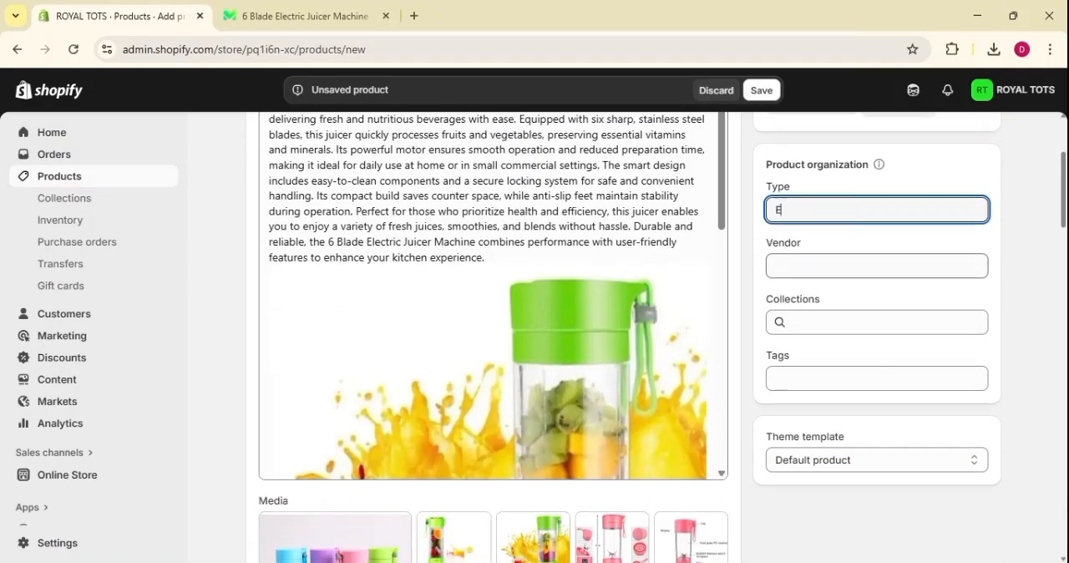
type("lectrical")
key("Tab")
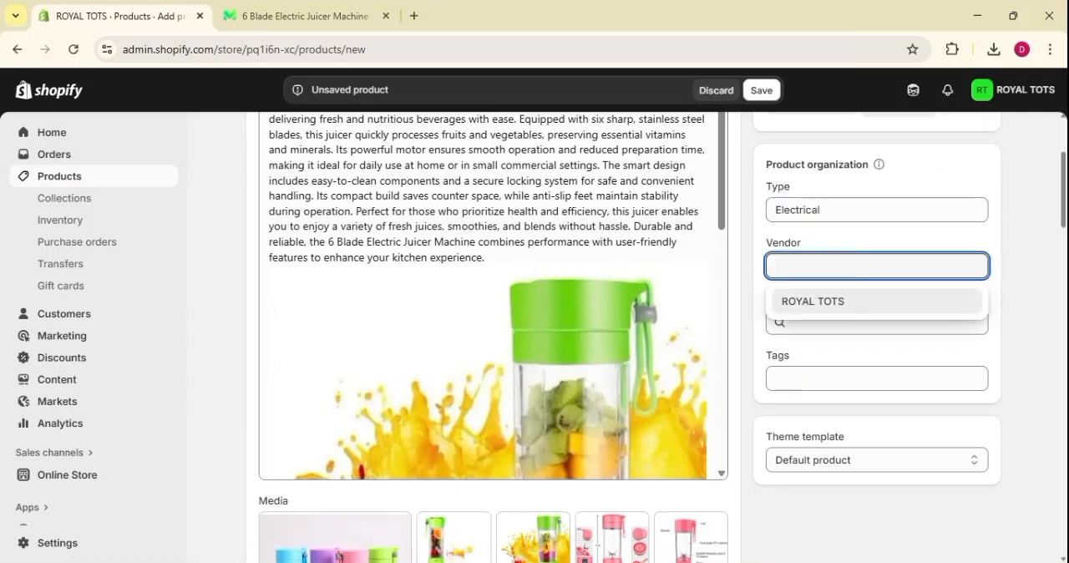
left_click(807, 302)
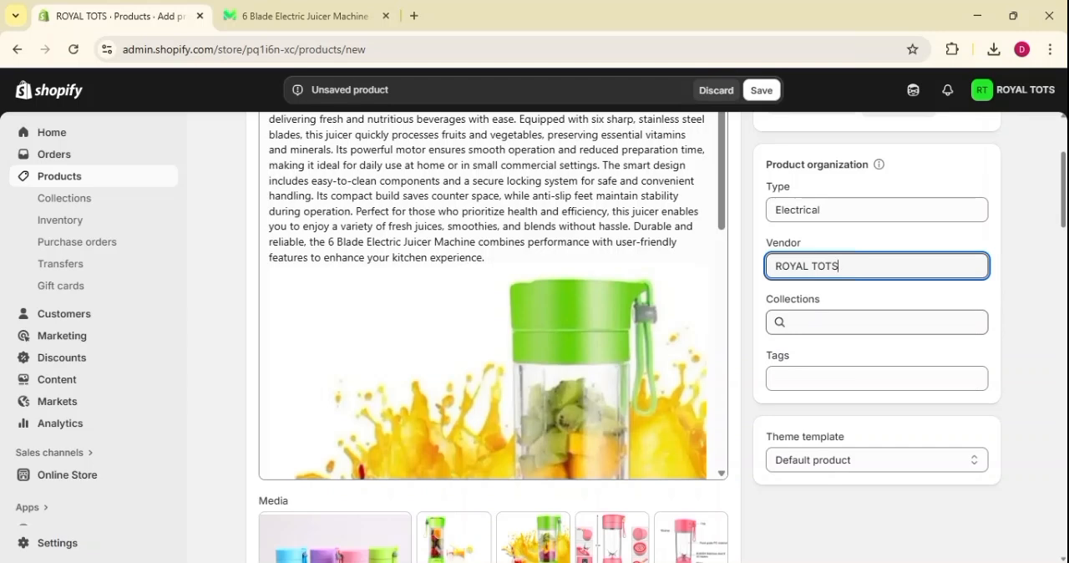
Add the product to the Kitchen Accessories collection.
left_click(811, 320)
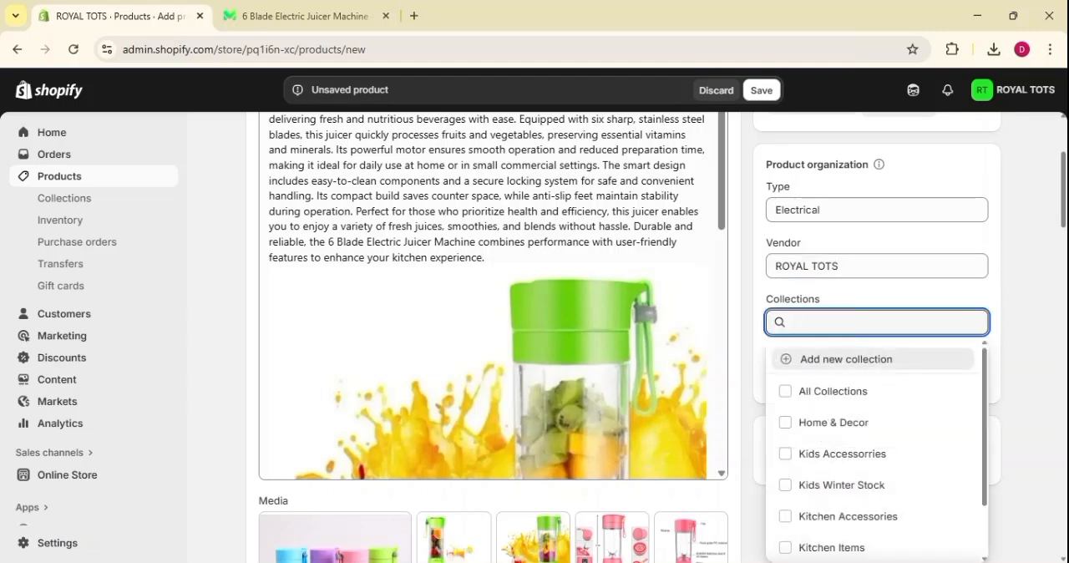
scroll(827, 480, "down", 2)
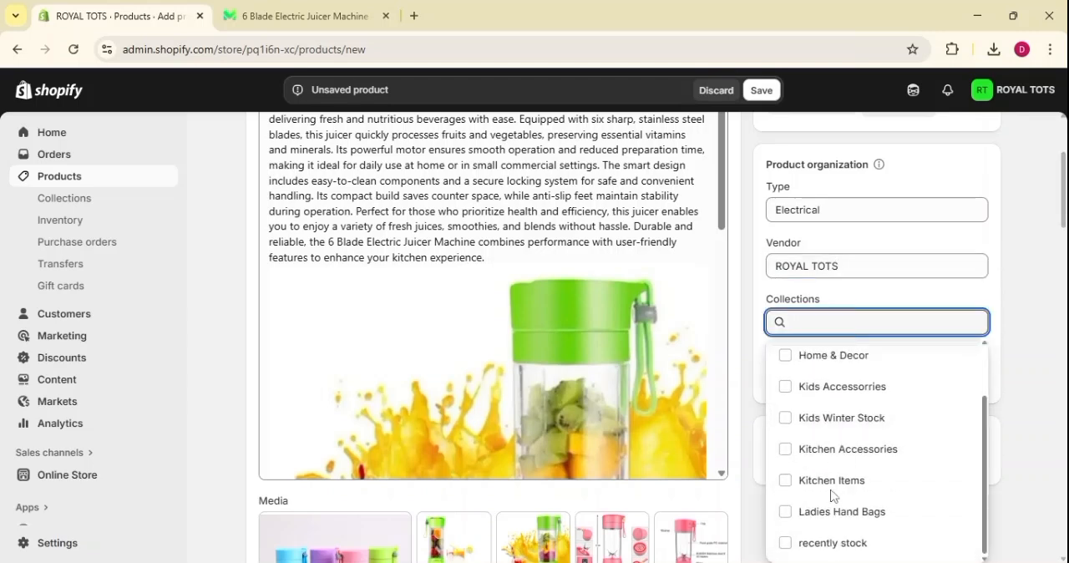
left_click(801, 452)
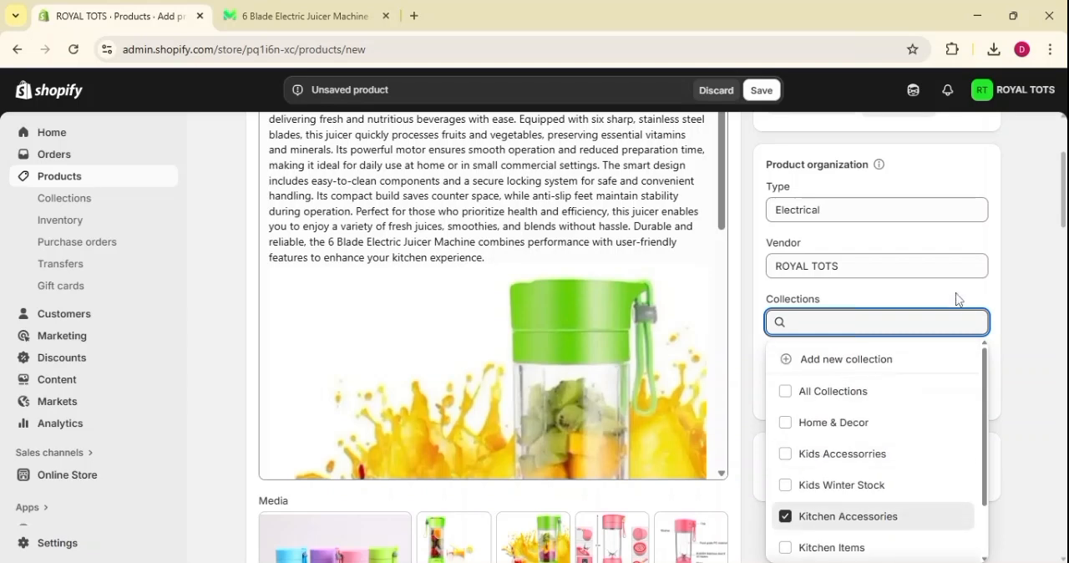
left_click(1010, 278)
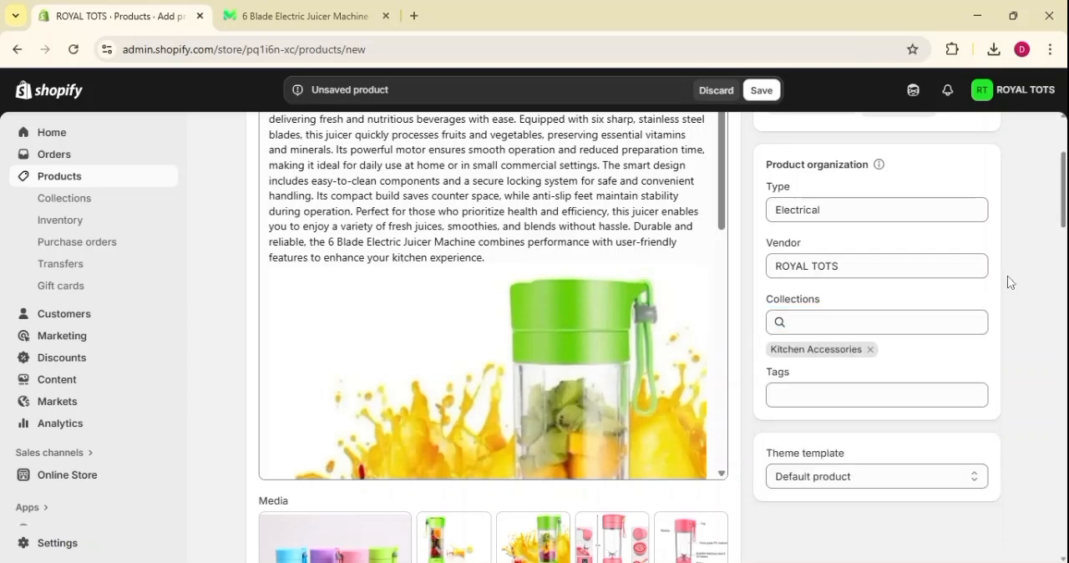
Try adding the tag Family to the product and remove it again.
left_click(841, 395)
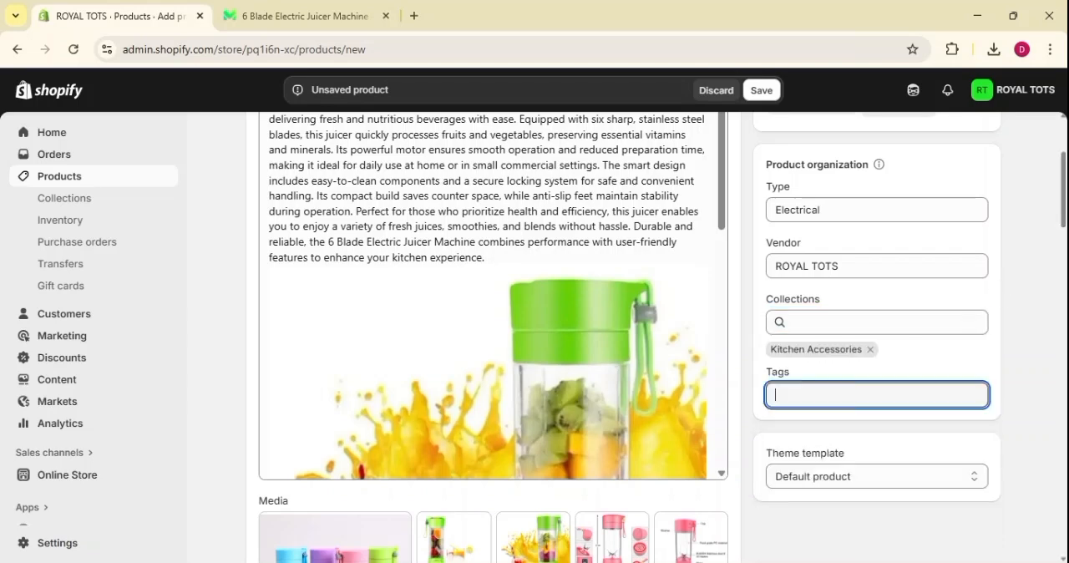
type("Fe")
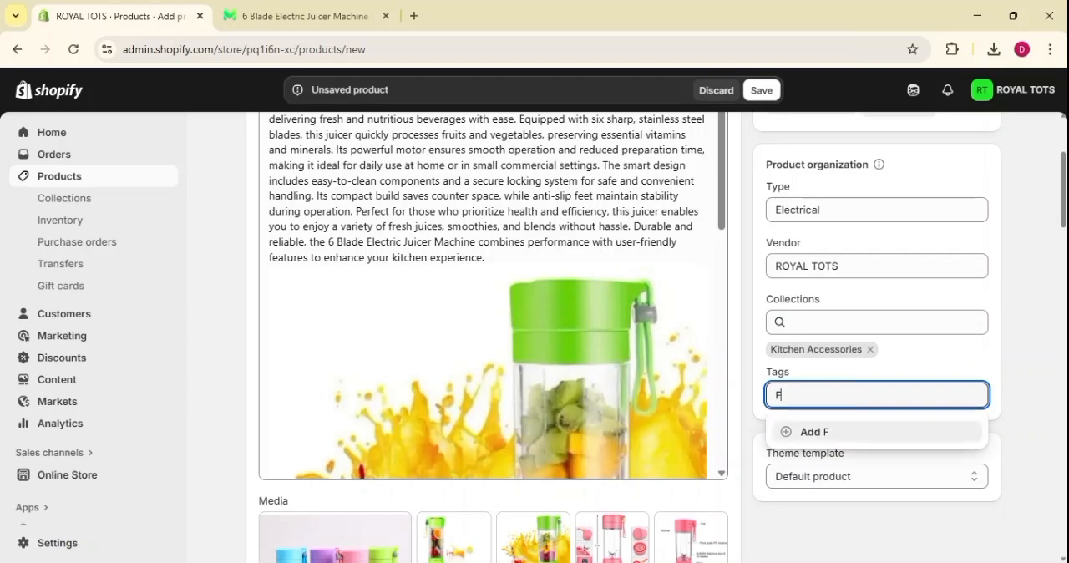
key("BackSpace")
key("BackSpace")
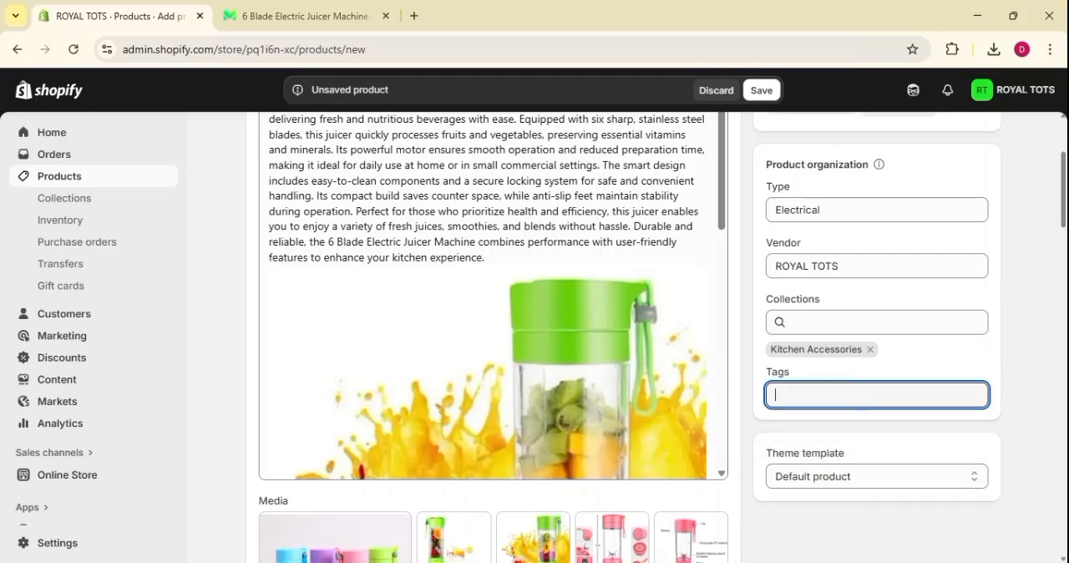
type("Family")
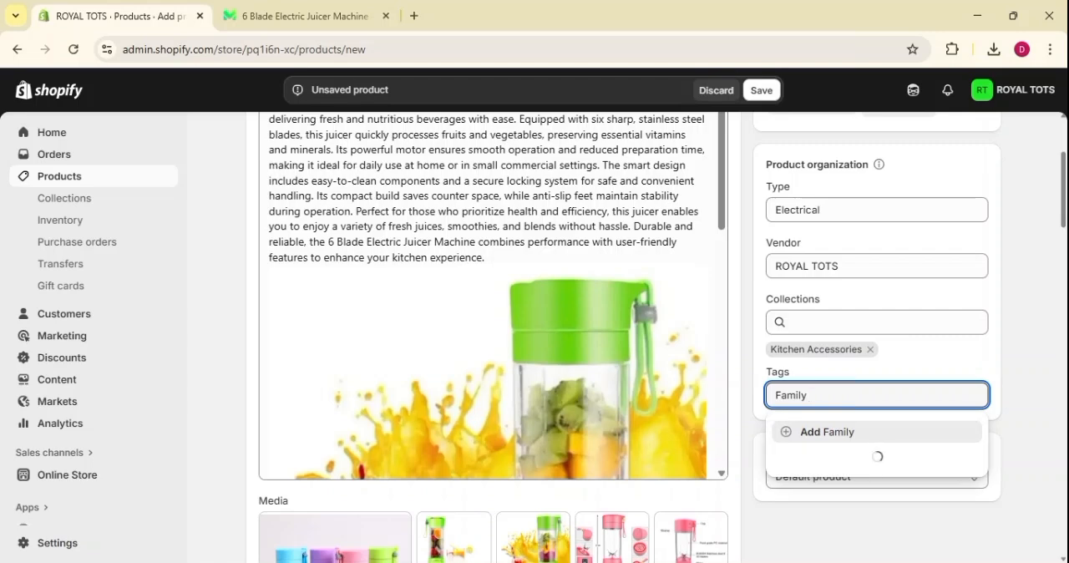
key("Return")
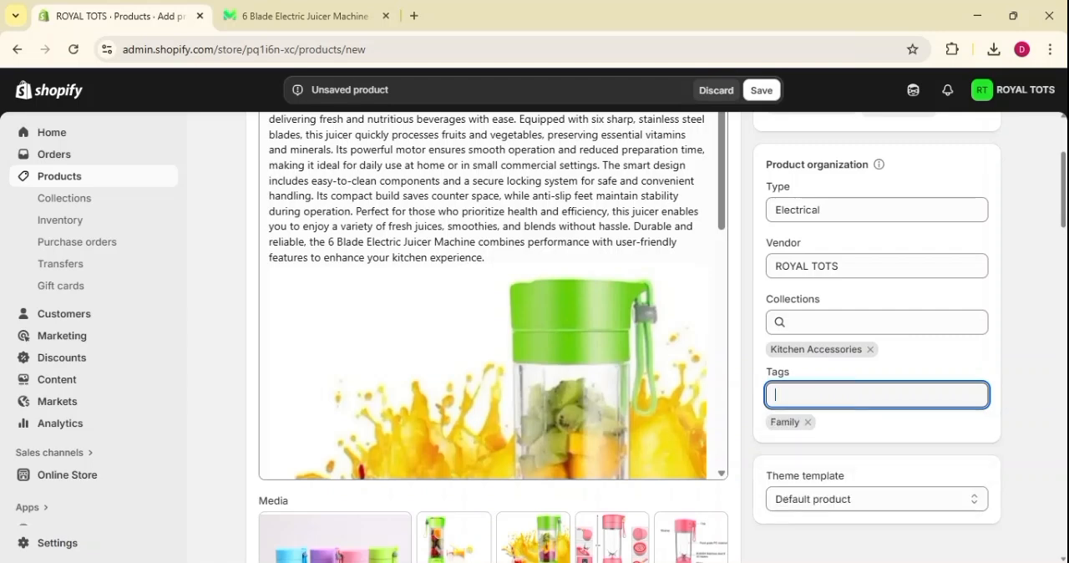
left_click(808, 422)
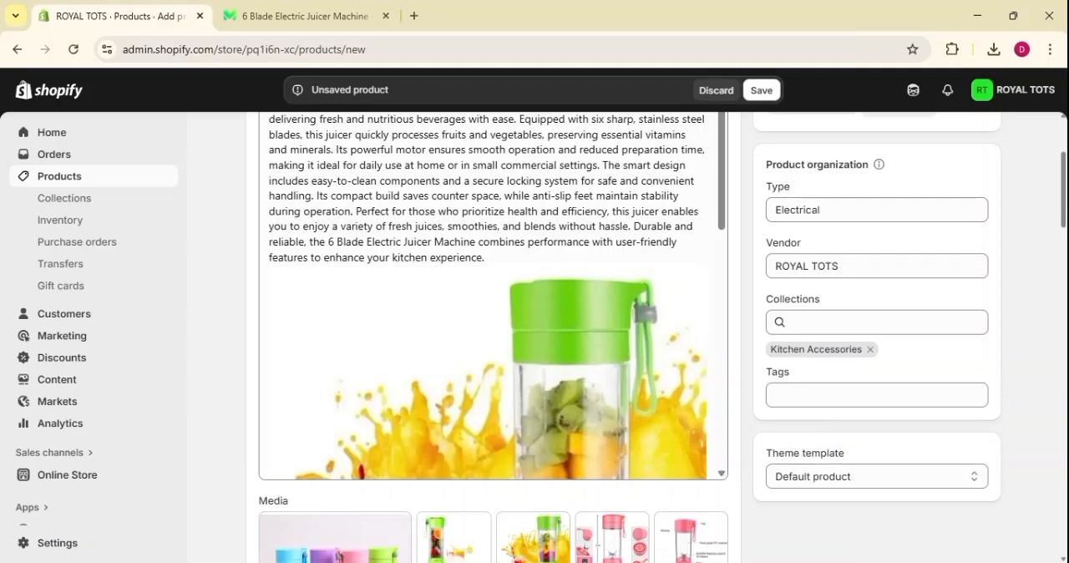
Examine the theme template choices for the product, keeping Default product selected.
scroll(909, 393, "down", 3)
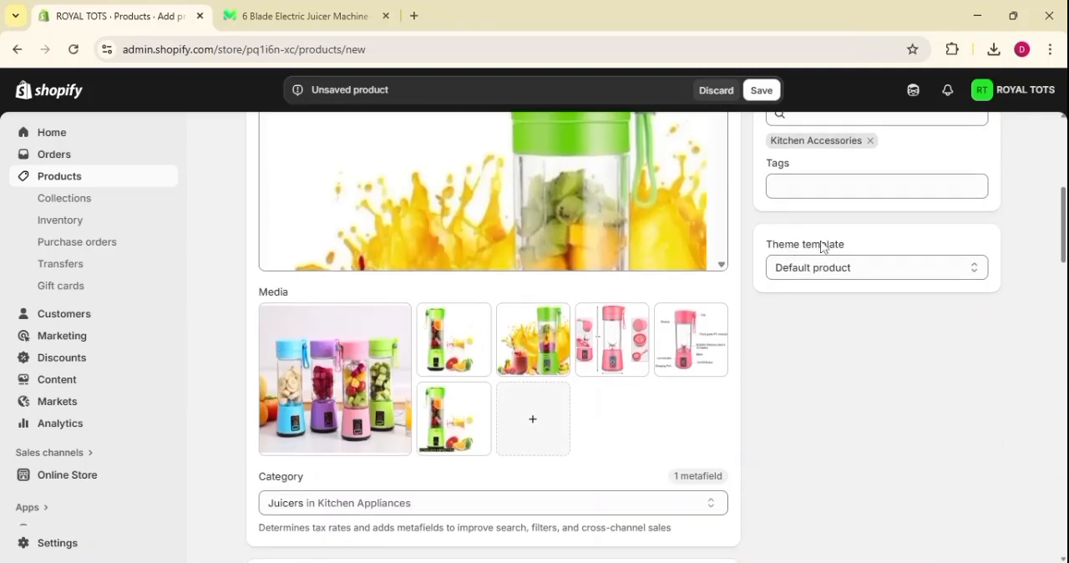
left_click(932, 269)
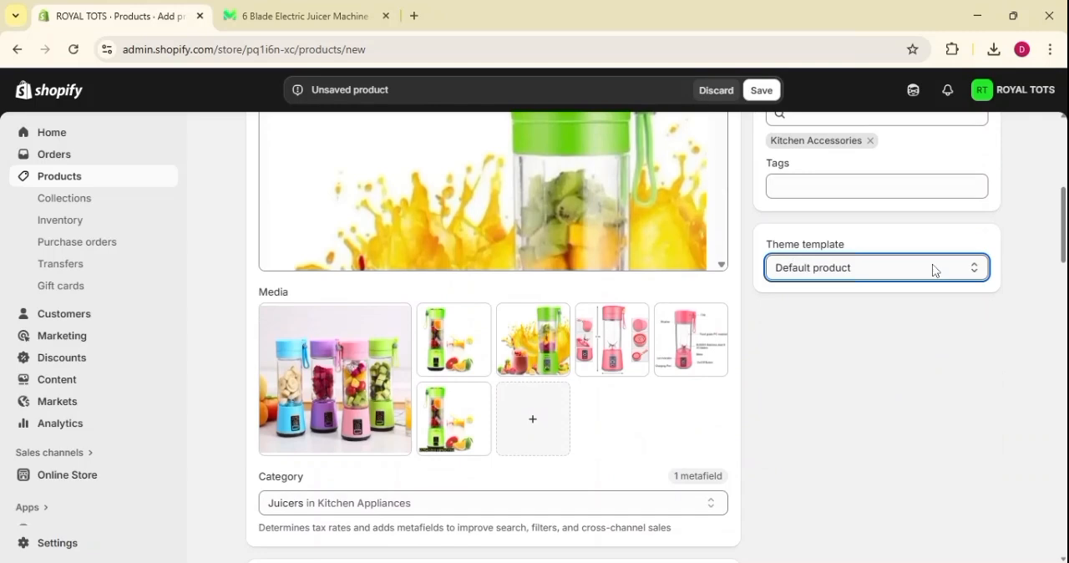
left_click(1043, 296)
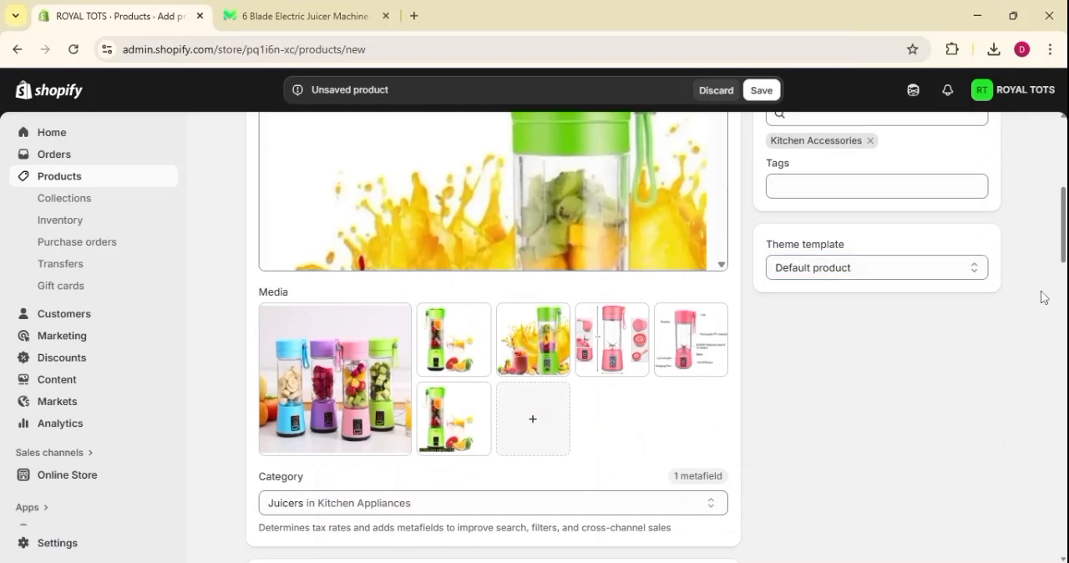
left_click(817, 278)
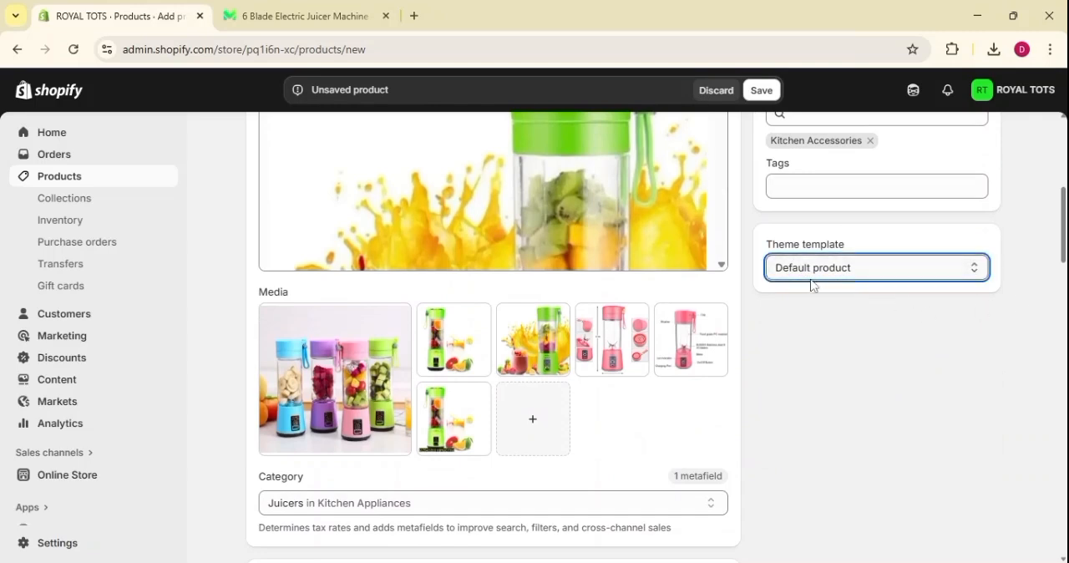
left_click(881, 248)
left_click(882, 261)
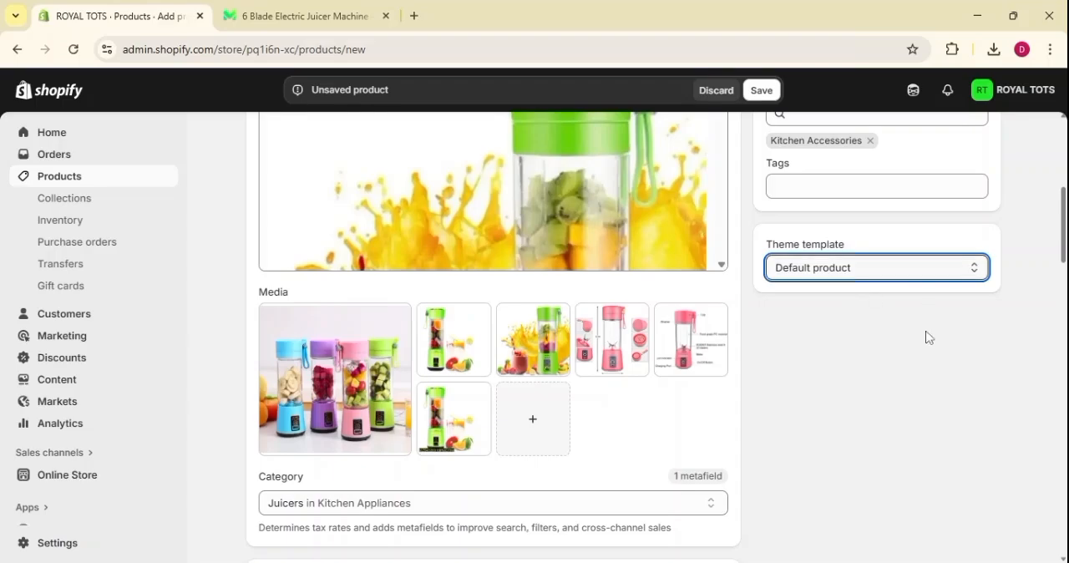
Save the new product and check its entry in the products list.
scroll(857, 318, "down", 10)
scroll(857, 318, "up", 15)
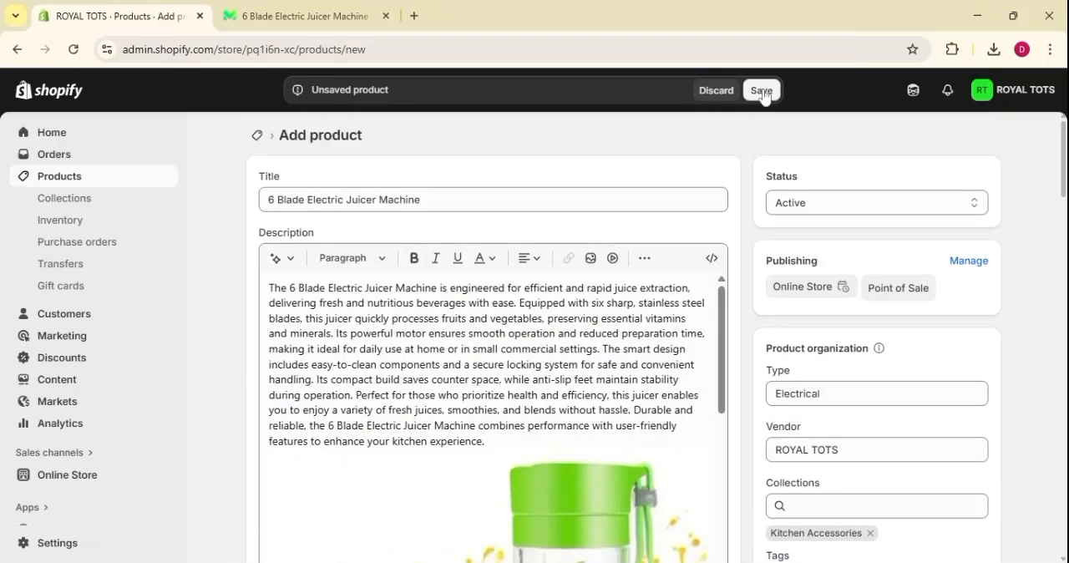
left_click(762, 92)
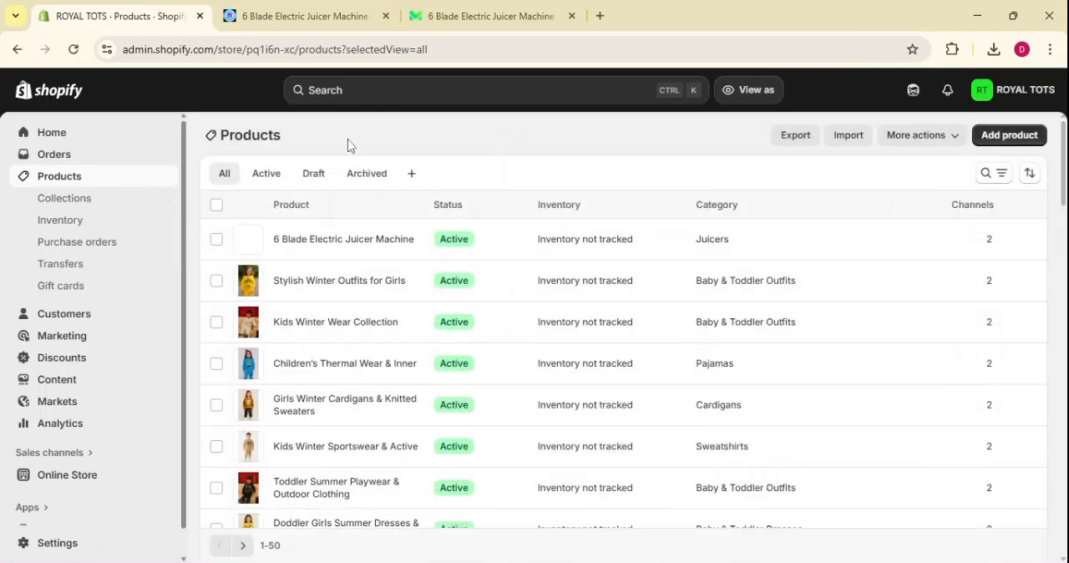
scroll(551, 181, "down", 15)
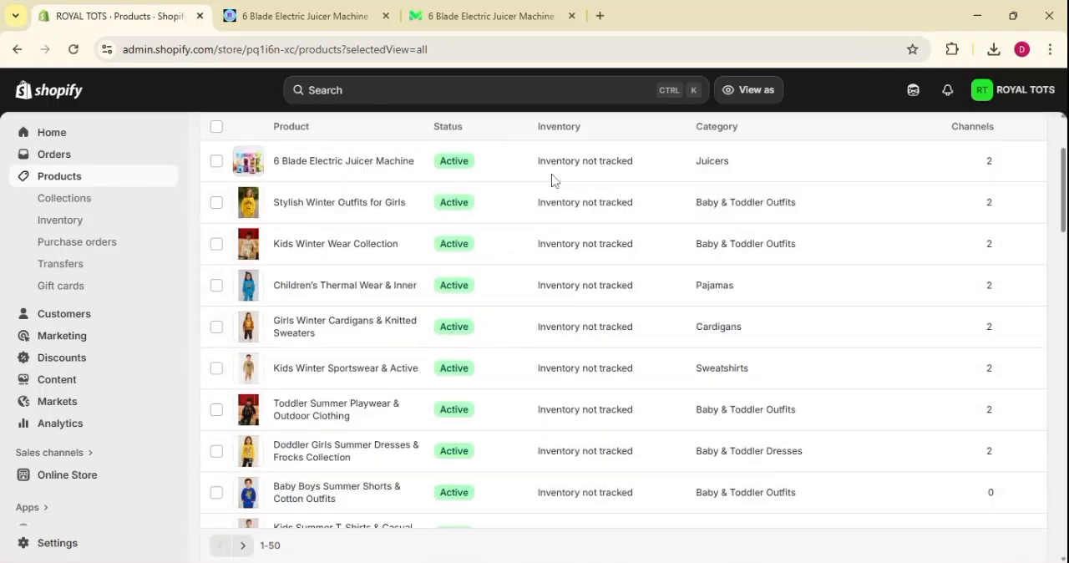
scroll(612, 409, "up", 15)
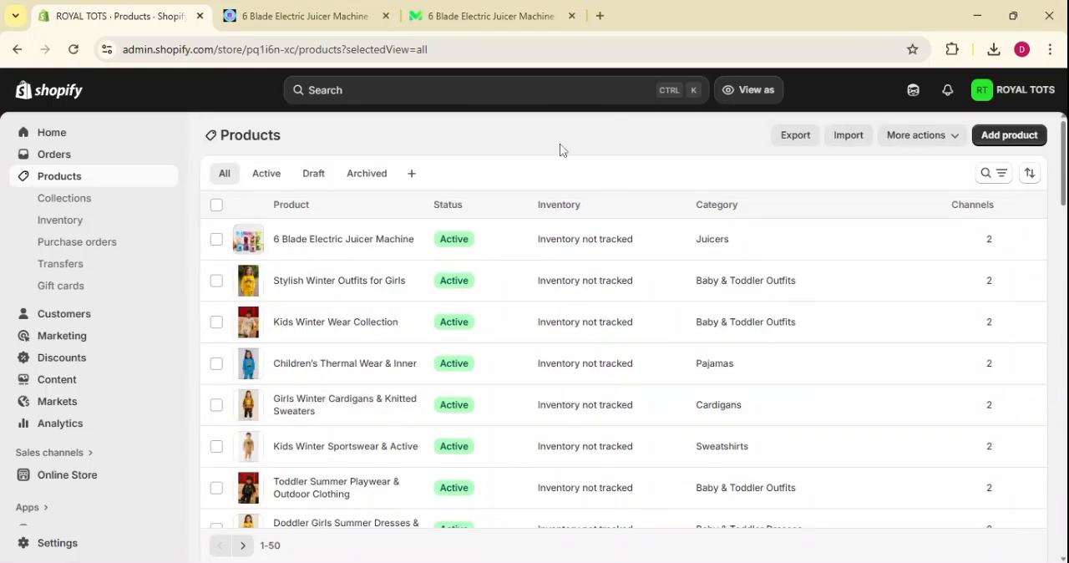
left_click(215, 205)
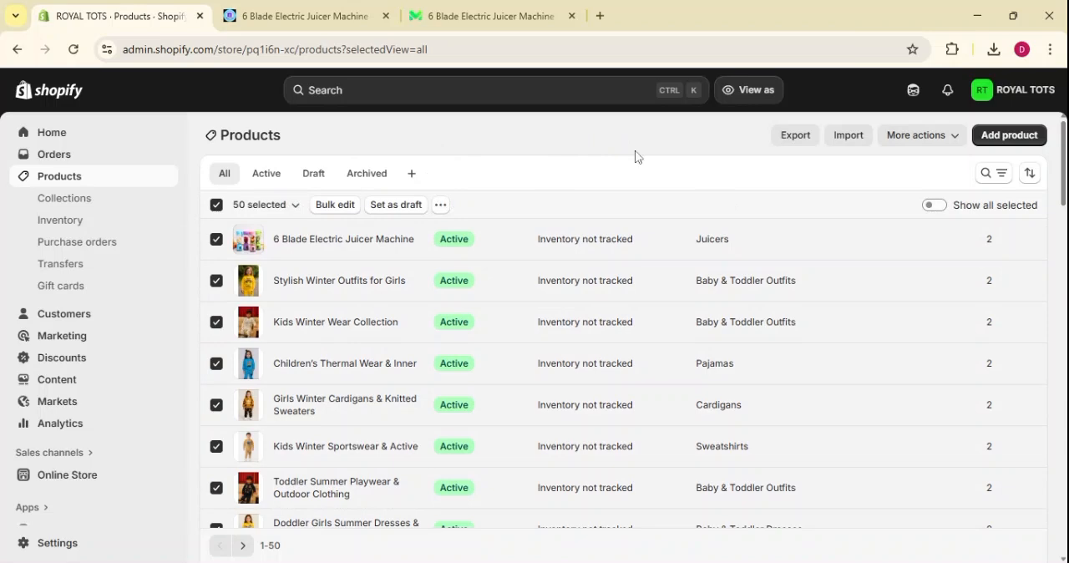
left_click(801, 139)
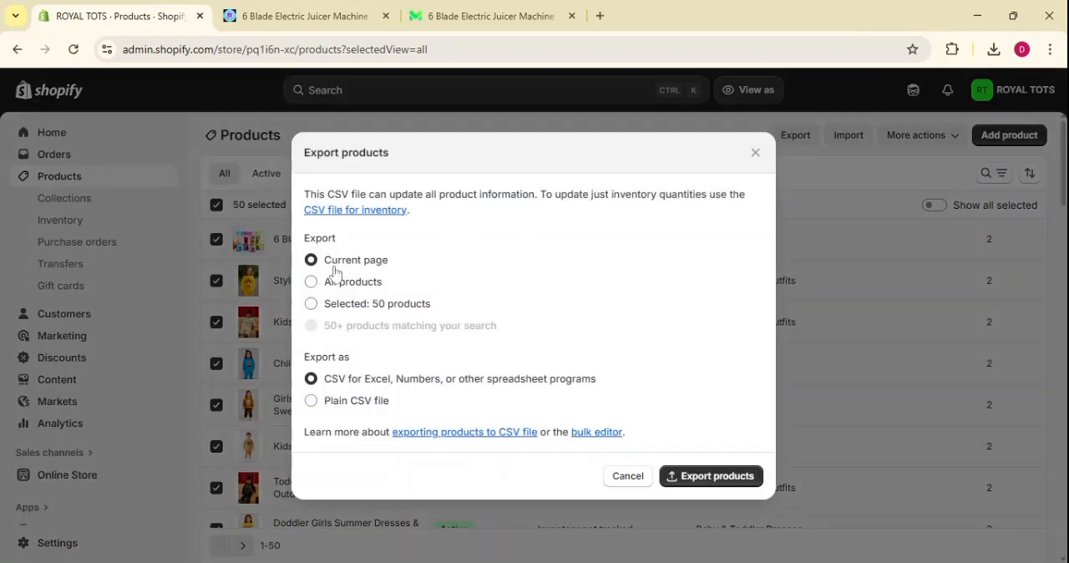
left_click(312, 284)
left_click(312, 305)
left_click(628, 475)
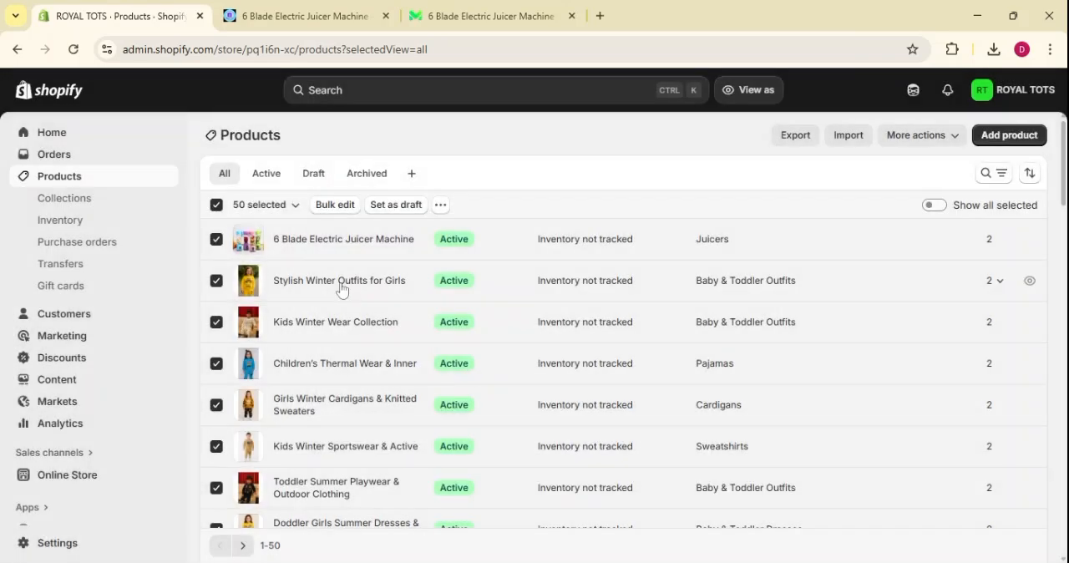
left_click(213, 205)
Export the 6 Blade Electric Juicer Machine, Stylish Winter Outfits for Girls and Kids Winter Wear Collection products as a plain CSV file and clear the selection.
left_click(216, 241)
left_click(216, 281)
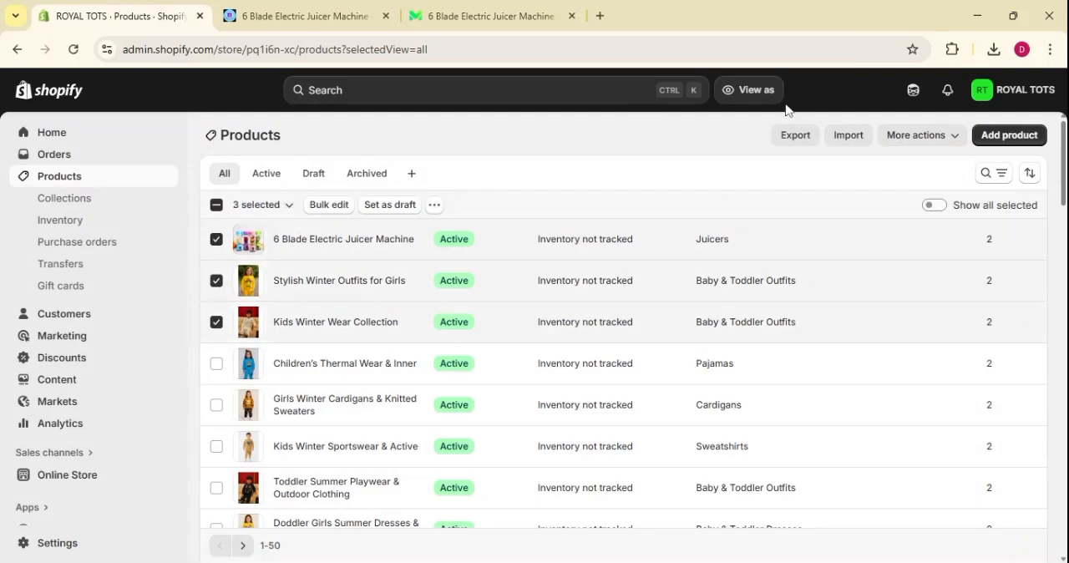
left_click(796, 140)
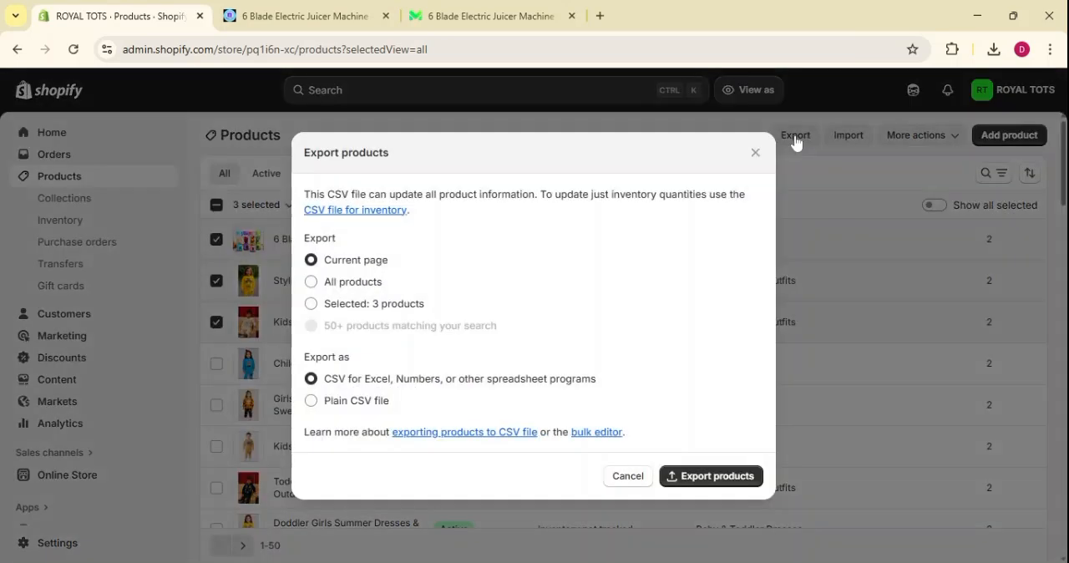
left_click(310, 304)
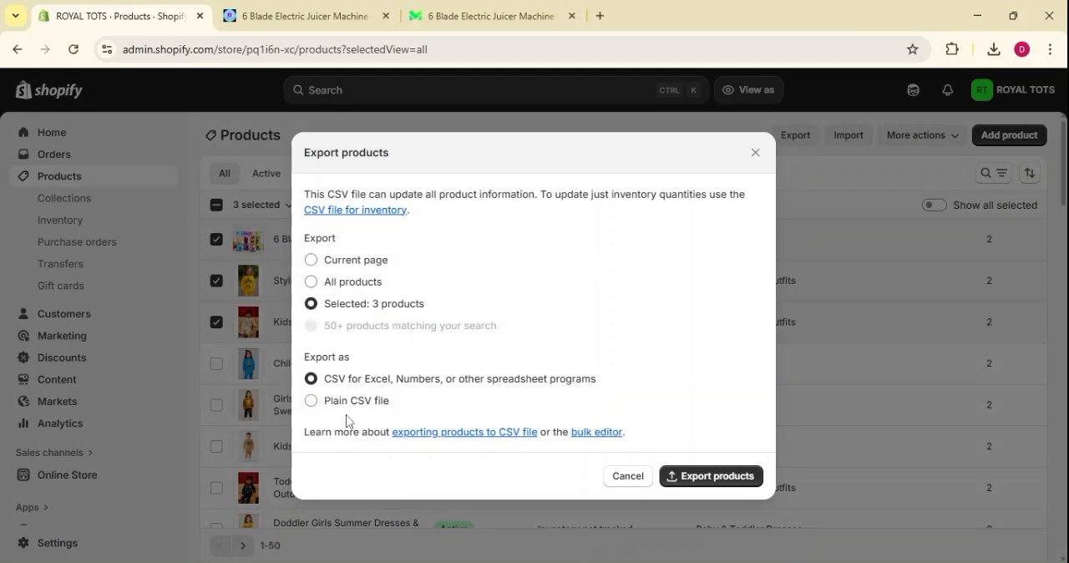
left_click_drag(306, 365, 356, 364)
left_click(373, 361)
left_click(311, 402)
left_click(712, 478)
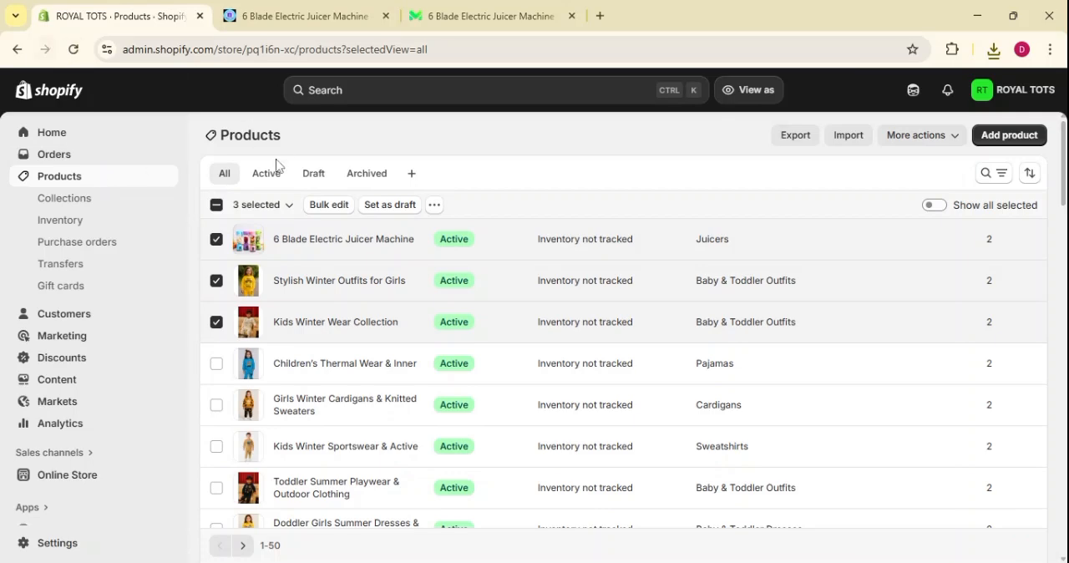
left_click(217, 207)
left_click(217, 207)
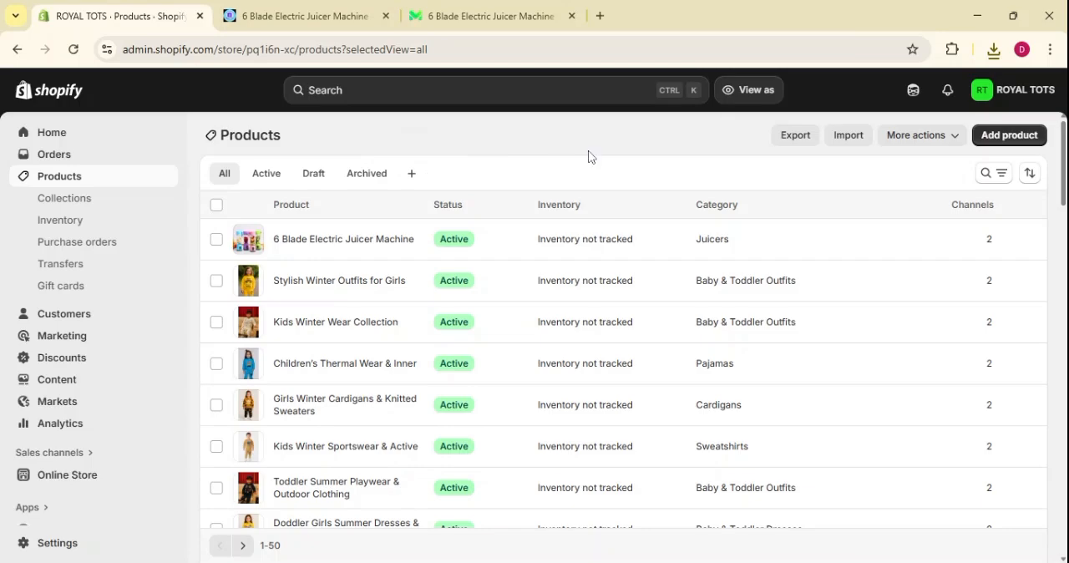
Import products_export.csv into the product list, without overwriting matching handles and with new products published to all sales channels.
left_click(850, 132)
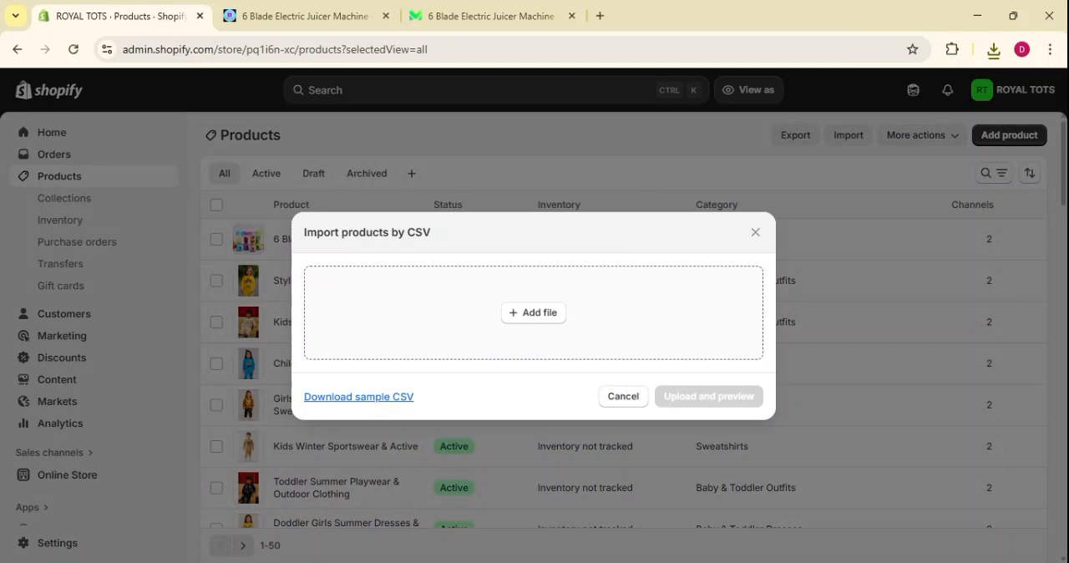
double_click(600, 289)
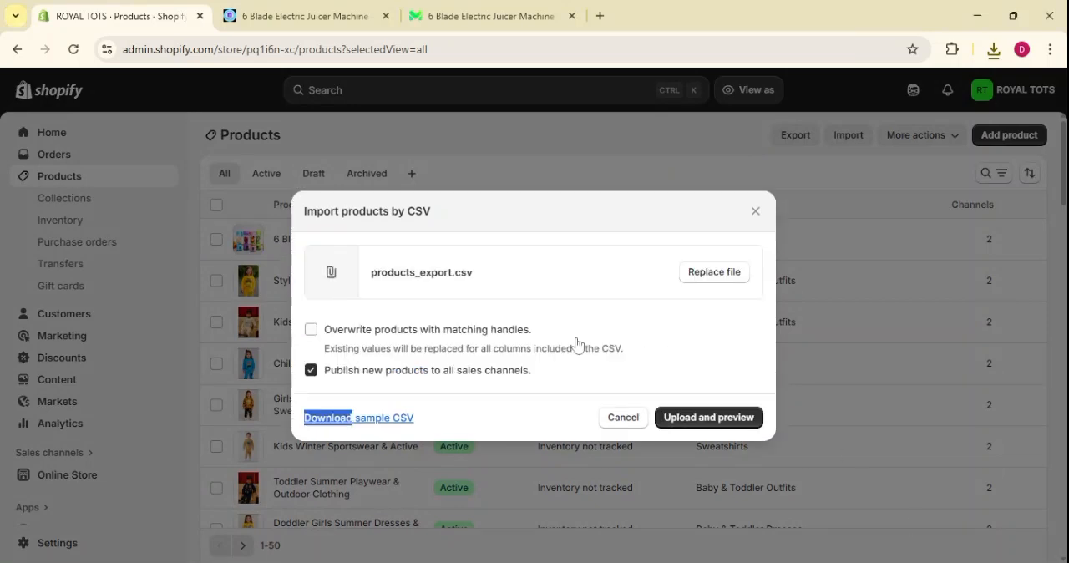
left_click(499, 376)
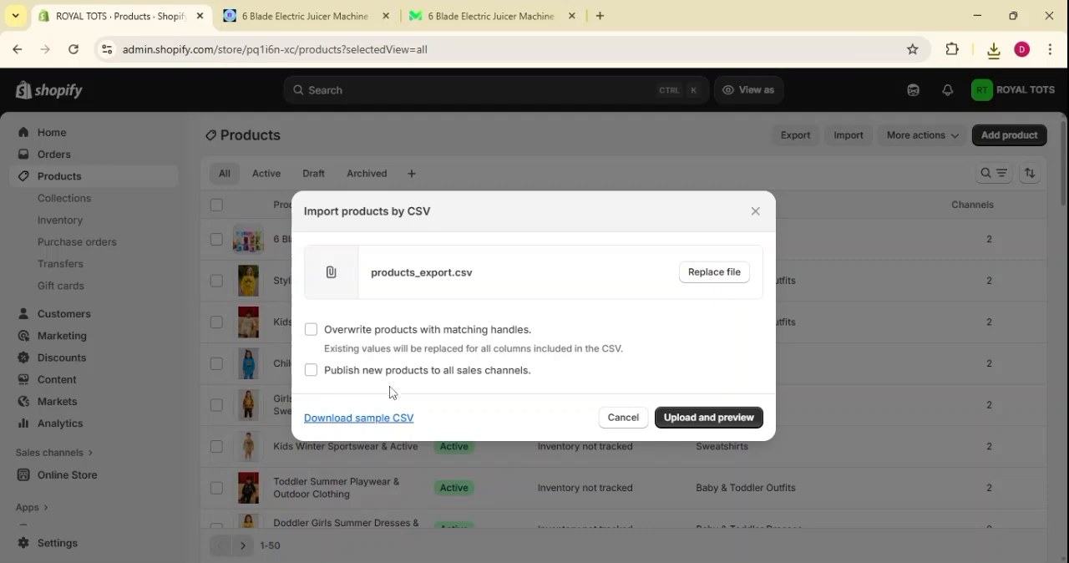
left_click(310, 373)
left_click(710, 423)
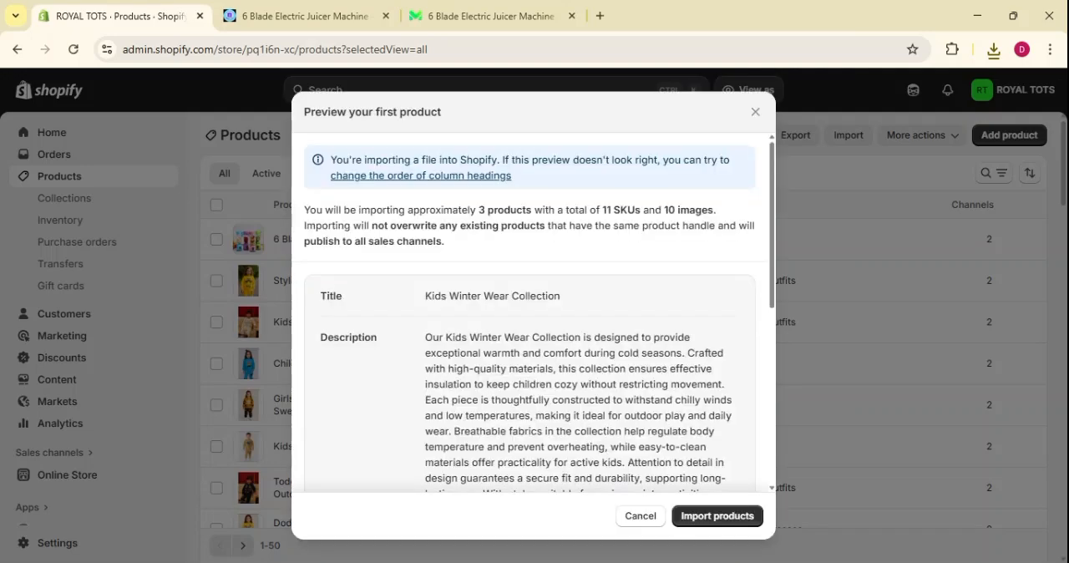
left_click(719, 515)
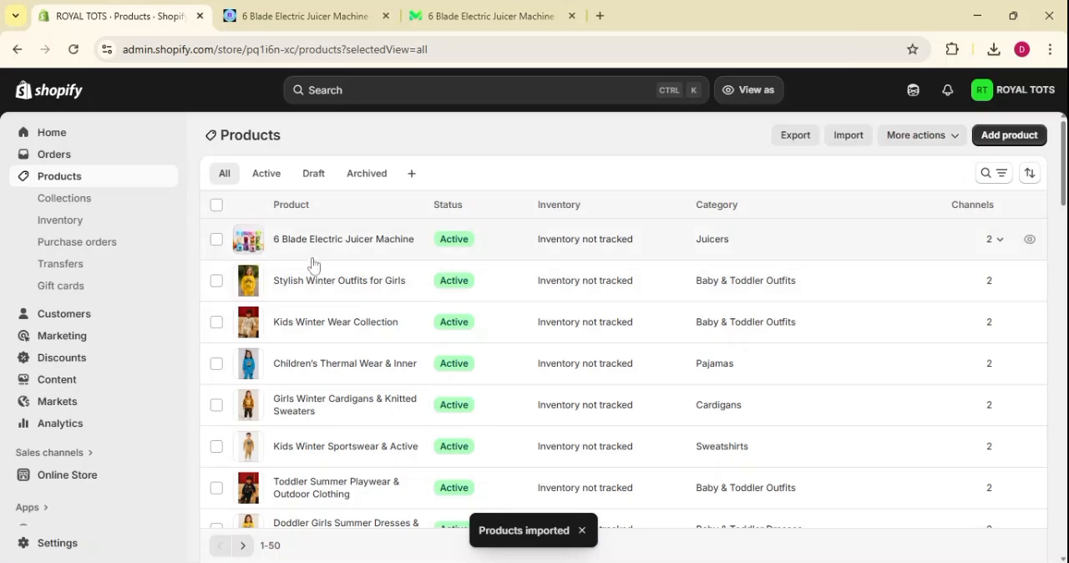
Select the 6 Blade Electric Juicer Machine and both Kids Winter Track Suit products at the end of the products list.
scroll(311, 268, "down", 1)
scroll(306, 259, "down", 10)
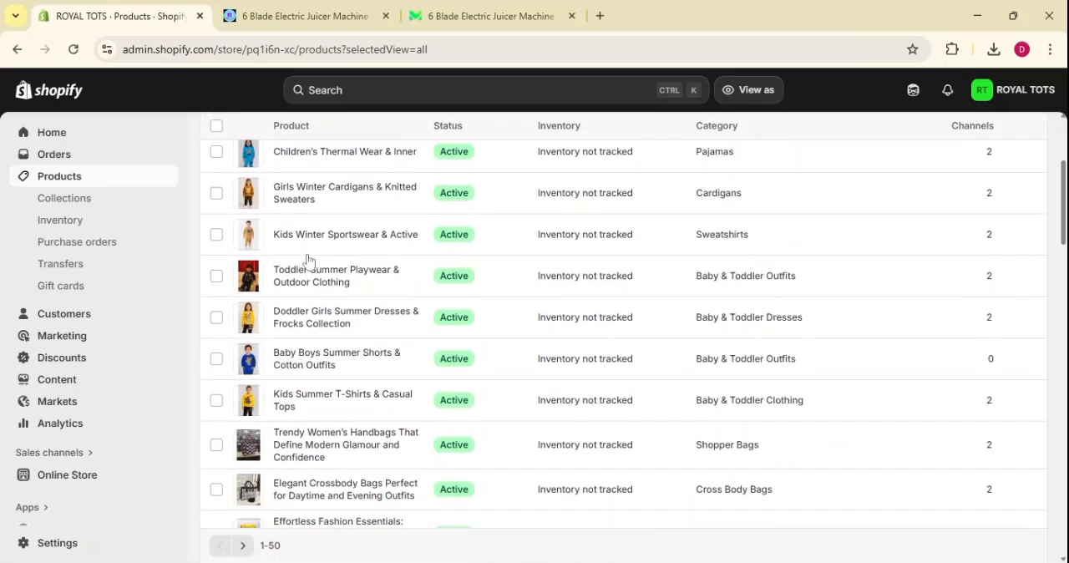
scroll(347, 406, "down", 20)
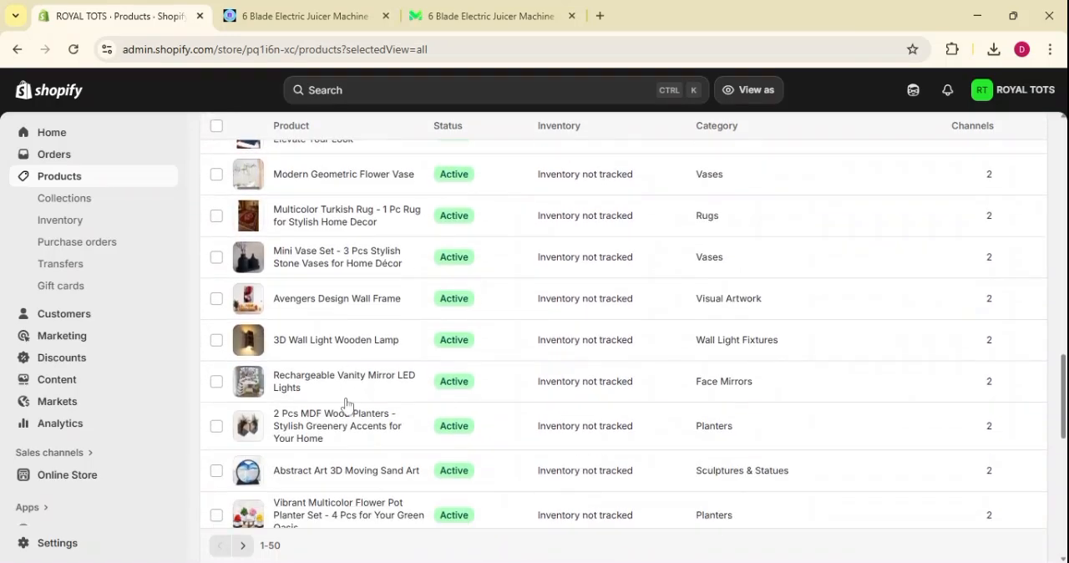
scroll(346, 406, "up", 4)
scroll(353, 406, "down", 4)
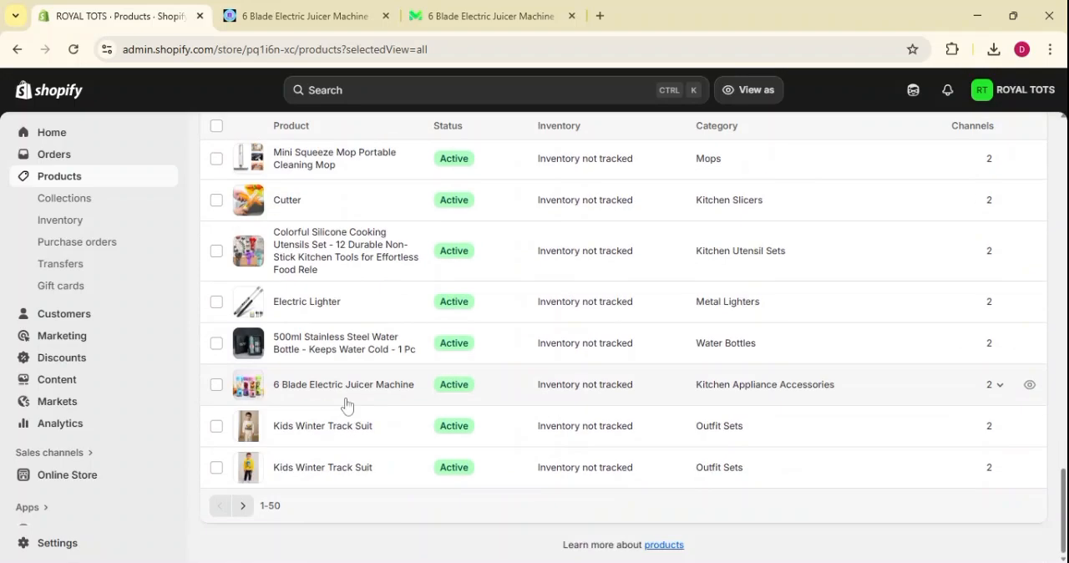
scroll(348, 406, "up", 3)
scroll(312, 406, "down", 3)
scroll(311, 404, "down", 1)
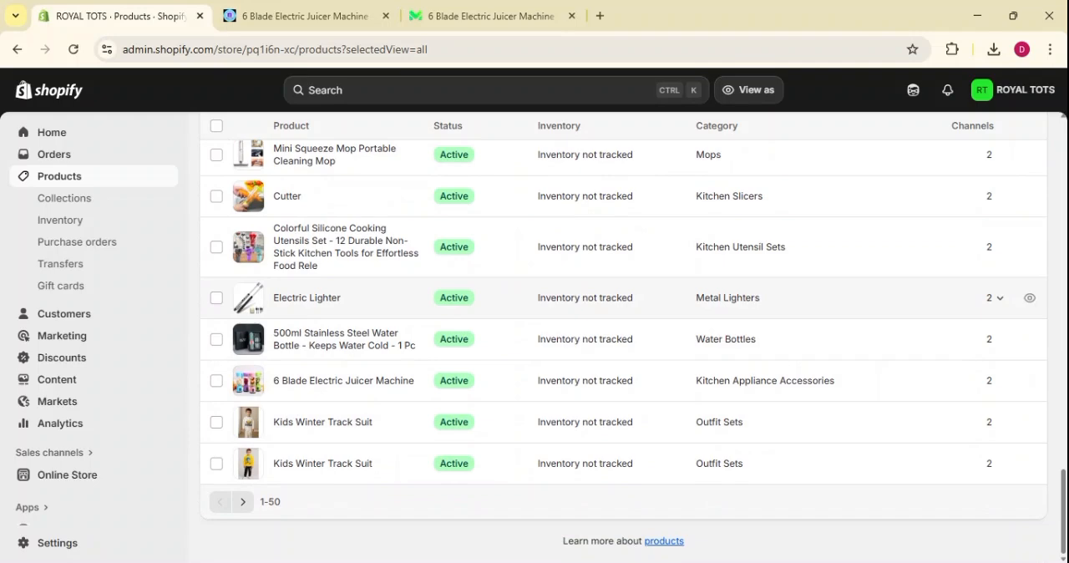
left_click(216, 380)
left_click(216, 424)
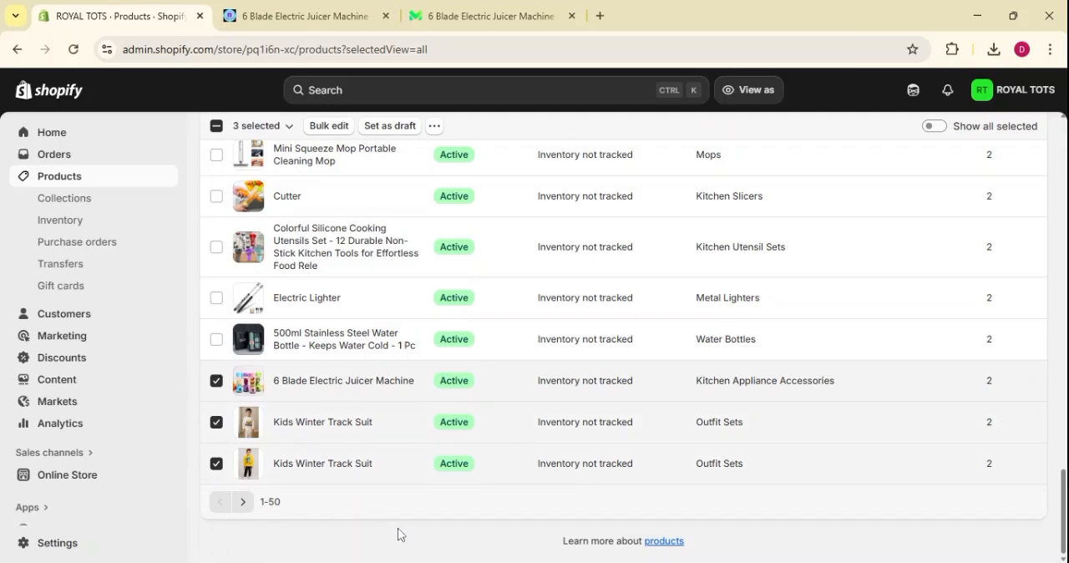
scroll(402, 535, "up", 20)
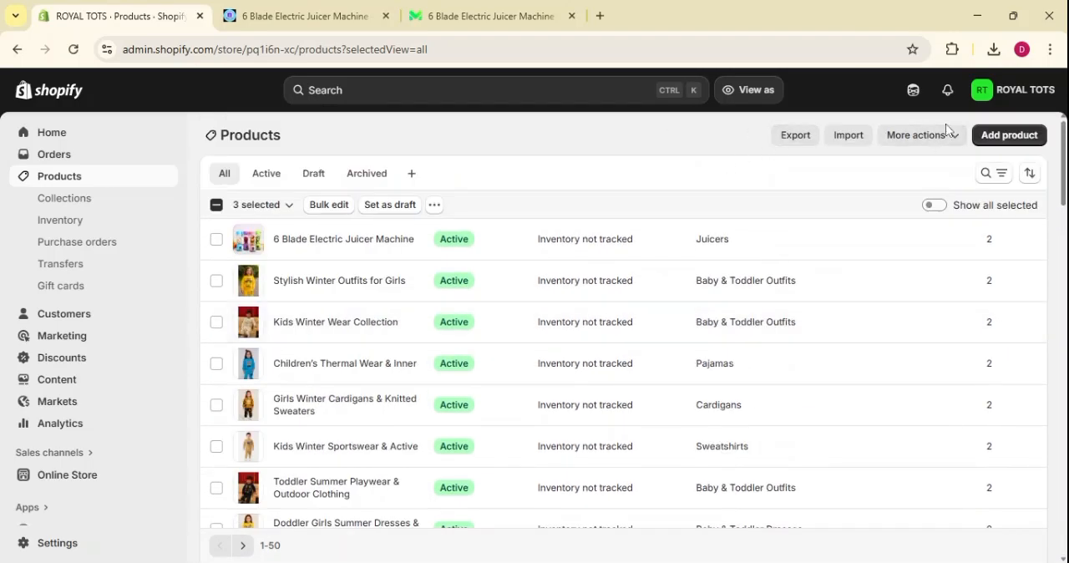
Check the additional product actions and the draft products, and return to the list of all products.
left_click(928, 144)
left_click(716, 137)
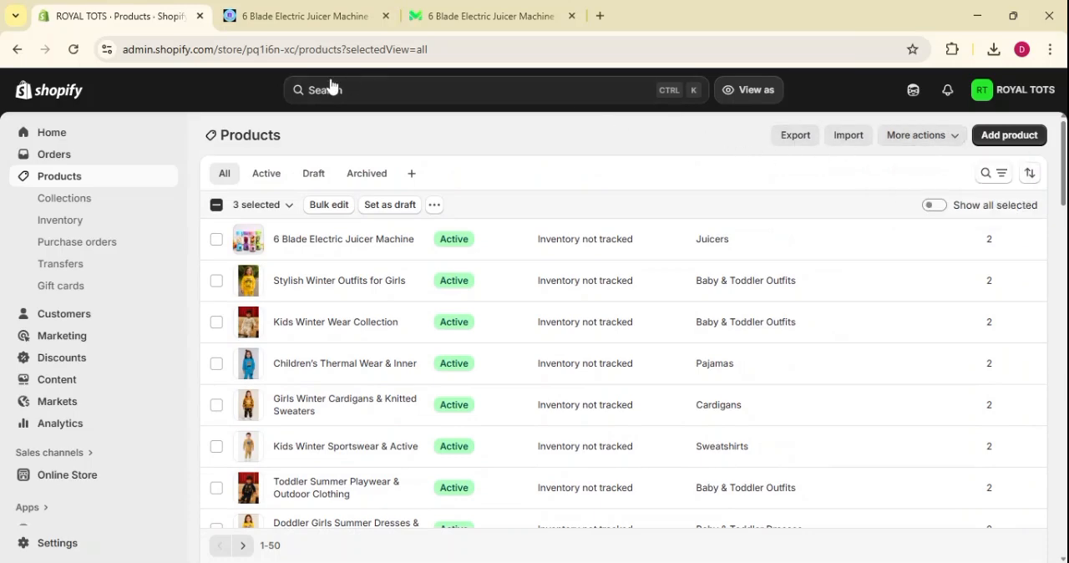
left_click(316, 177)
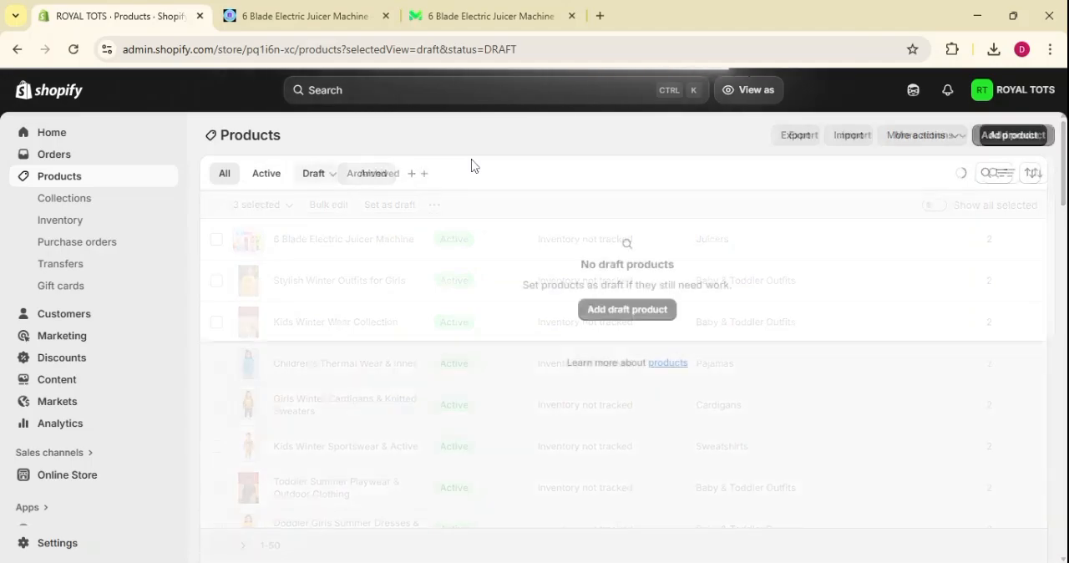
left_click(224, 176)
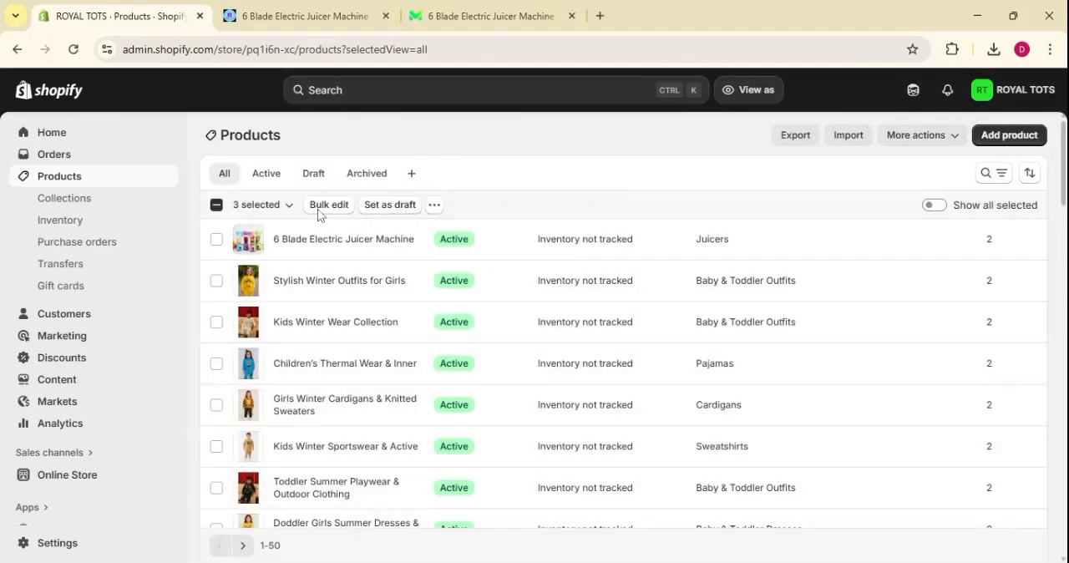
Select all 50 products on the page, open them for bulk editing and look through the columns.
left_click(220, 208)
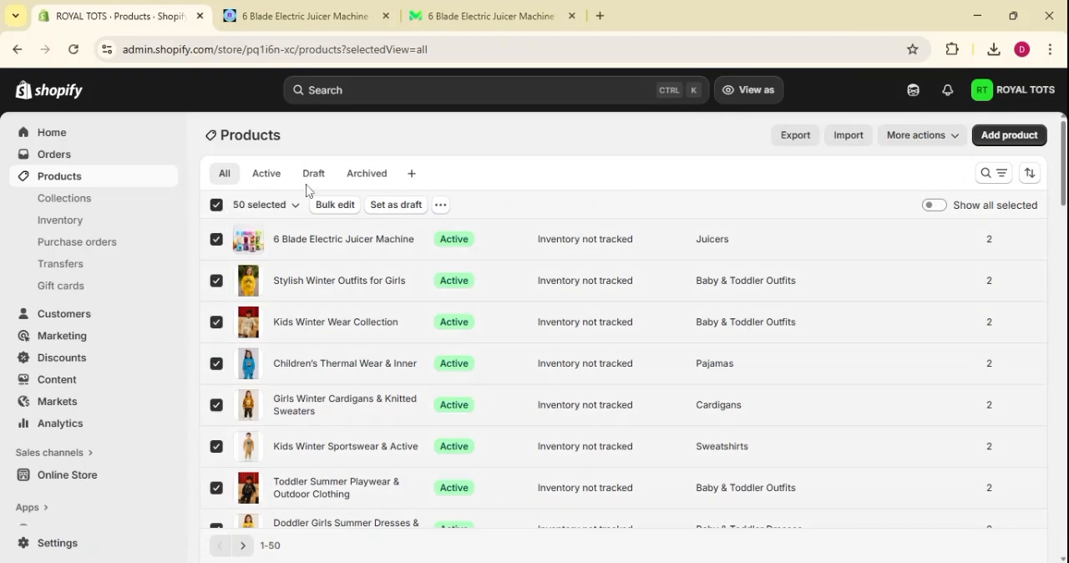
left_click(337, 205)
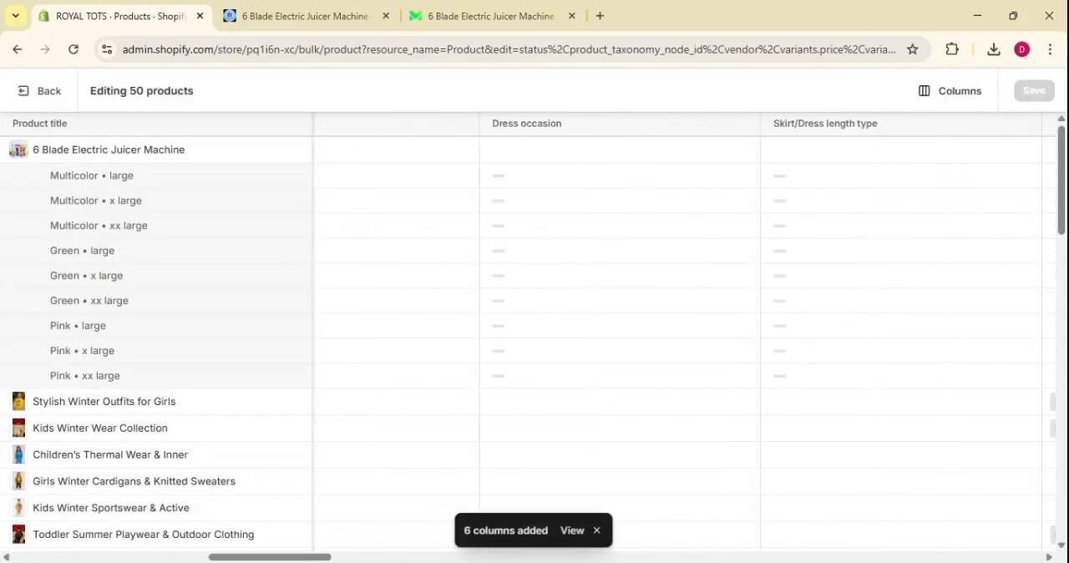
scroll(794, 213, "right", 14)
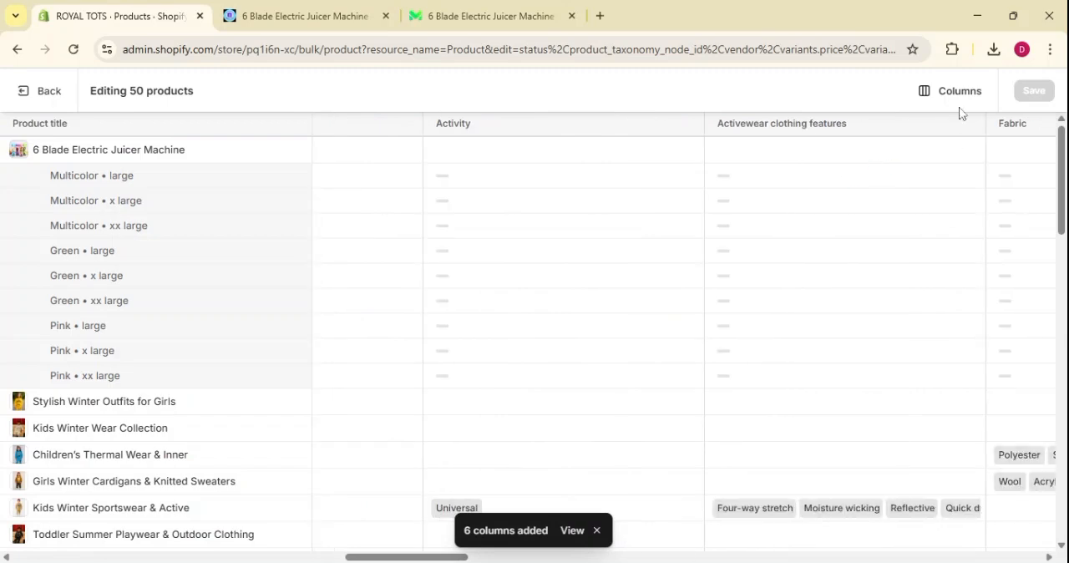
scroll(702, 320, "right", 15)
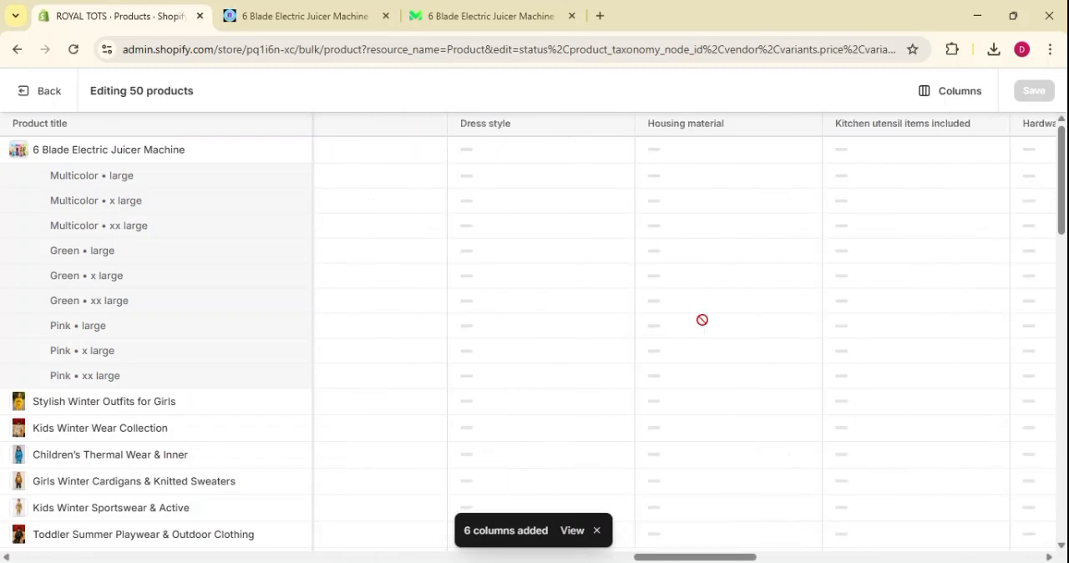
scroll(935, 243, "right", 8)
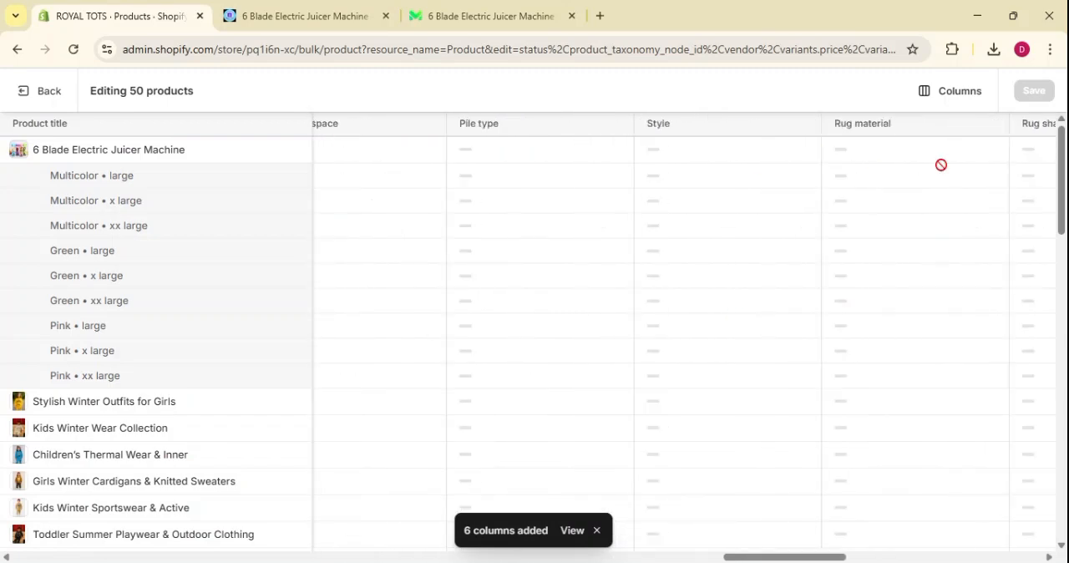
Review the available bulk-edit fields and add the Track quantity column to the table.
left_click(955, 93)
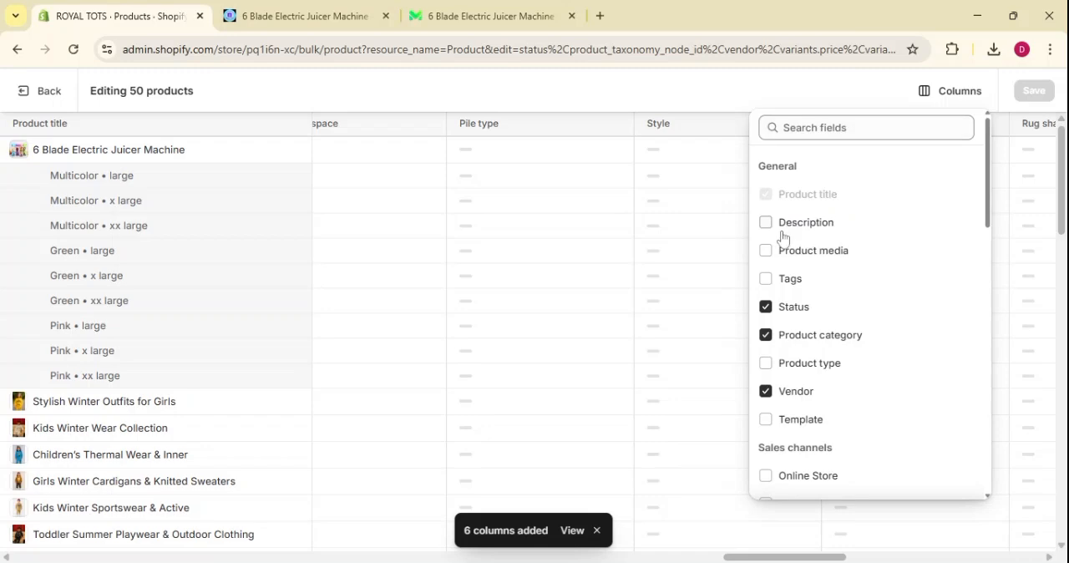
scroll(847, 337, "down", 5)
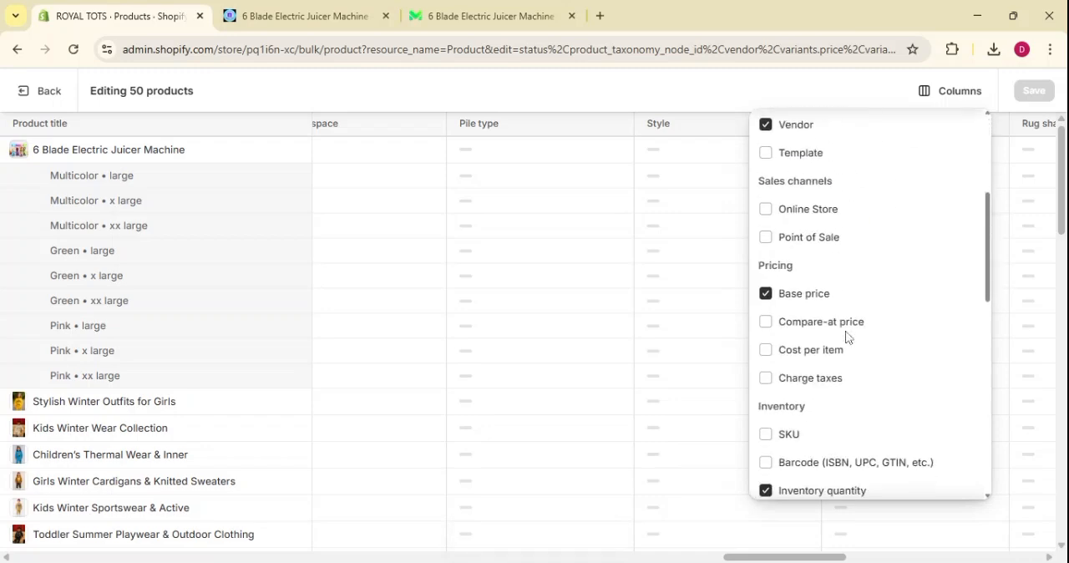
scroll(846, 337, "down", 2)
scroll(847, 337, "up", 3)
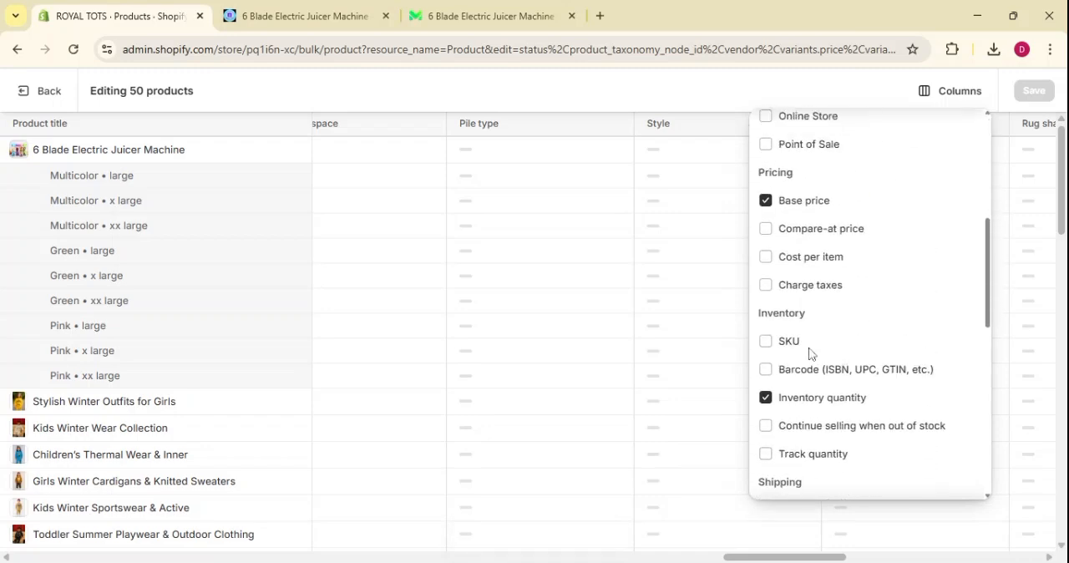
scroll(811, 354, "down", 4)
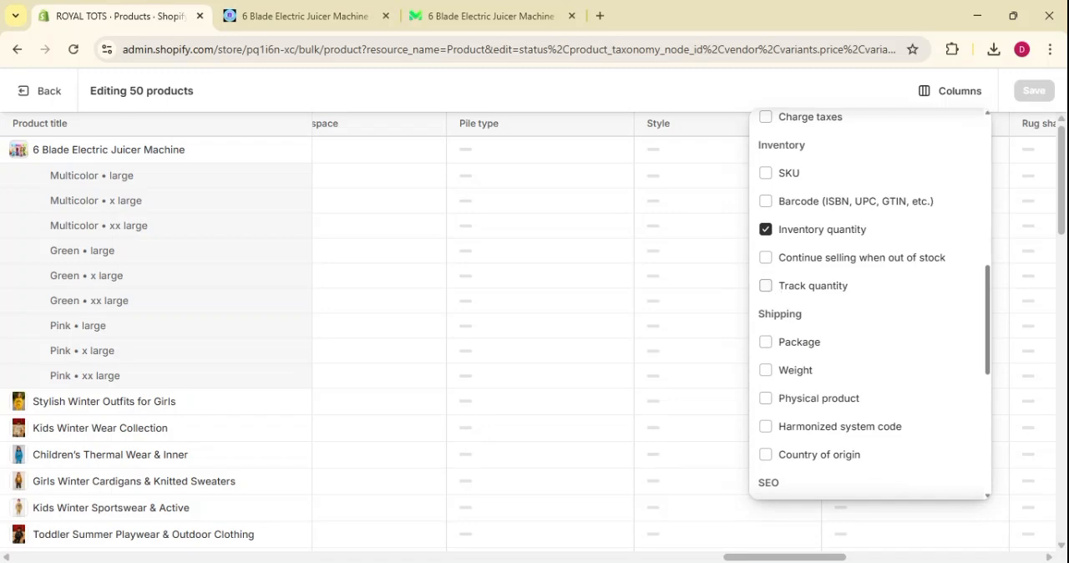
left_click(767, 287)
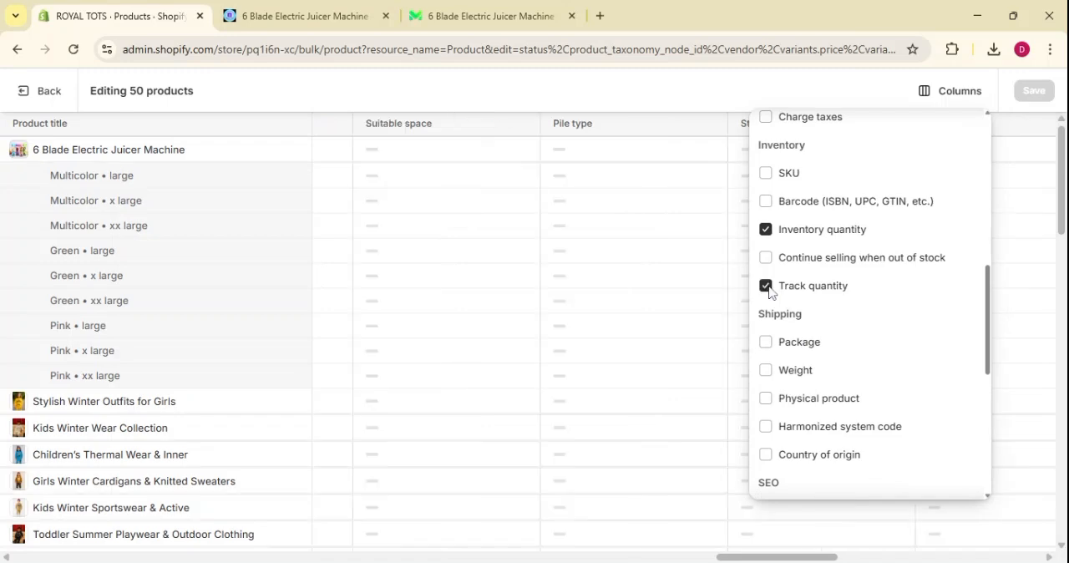
left_click(798, 534)
Examine the Track quantity column beside the price and quantity columns across the products in the bulk editor.
scroll(635, 231, "right", 20)
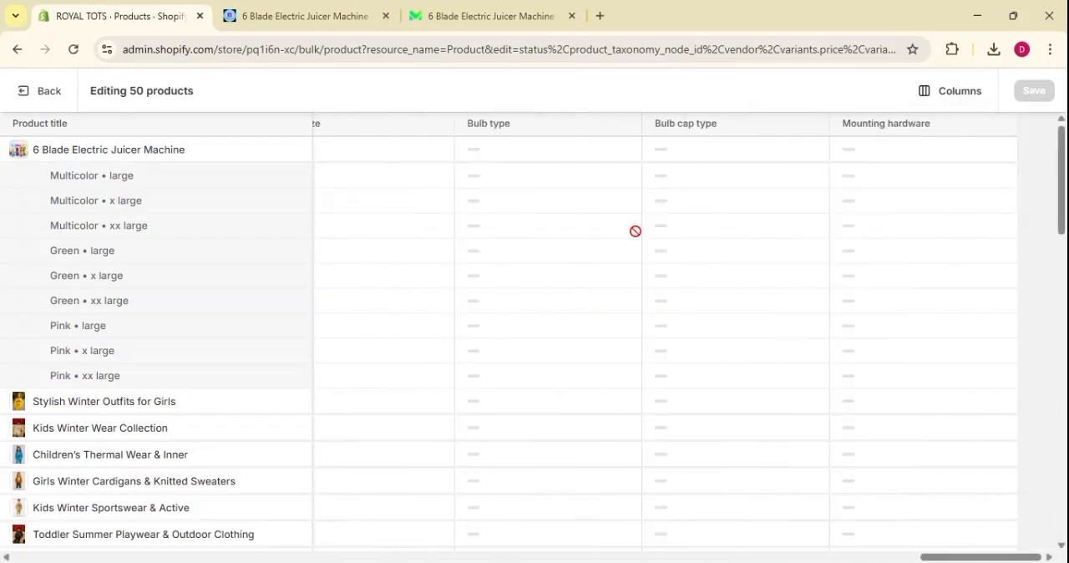
scroll(635, 231, "left", 20)
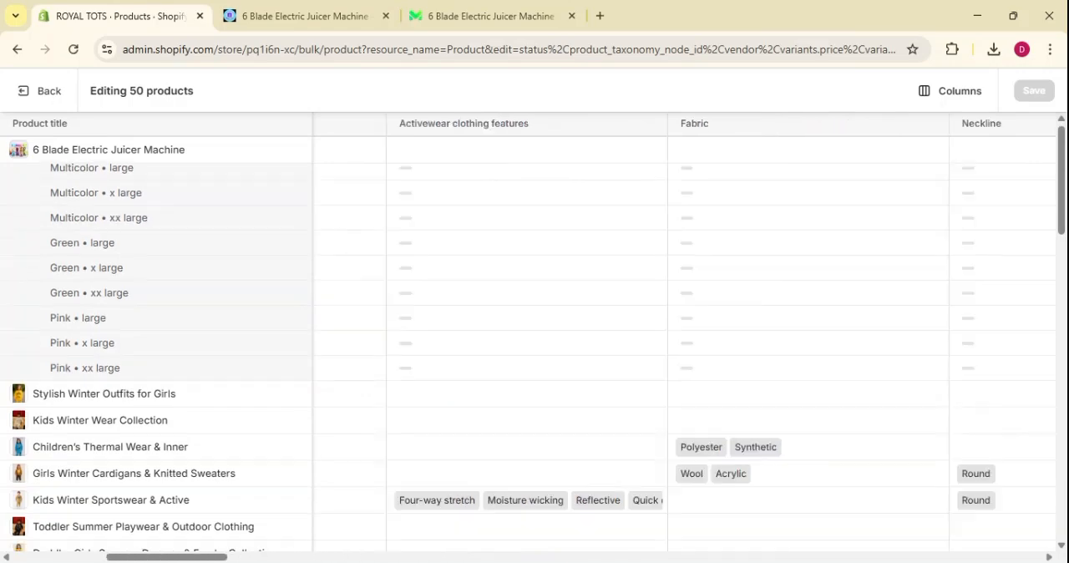
scroll(635, 232, "left", 3)
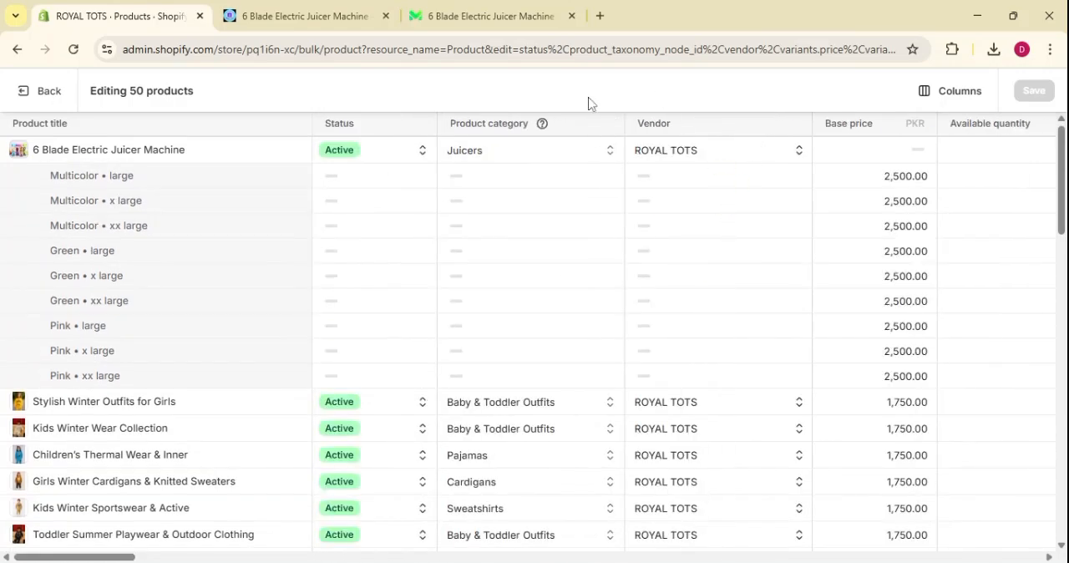
scroll(865, 197, "right", 5)
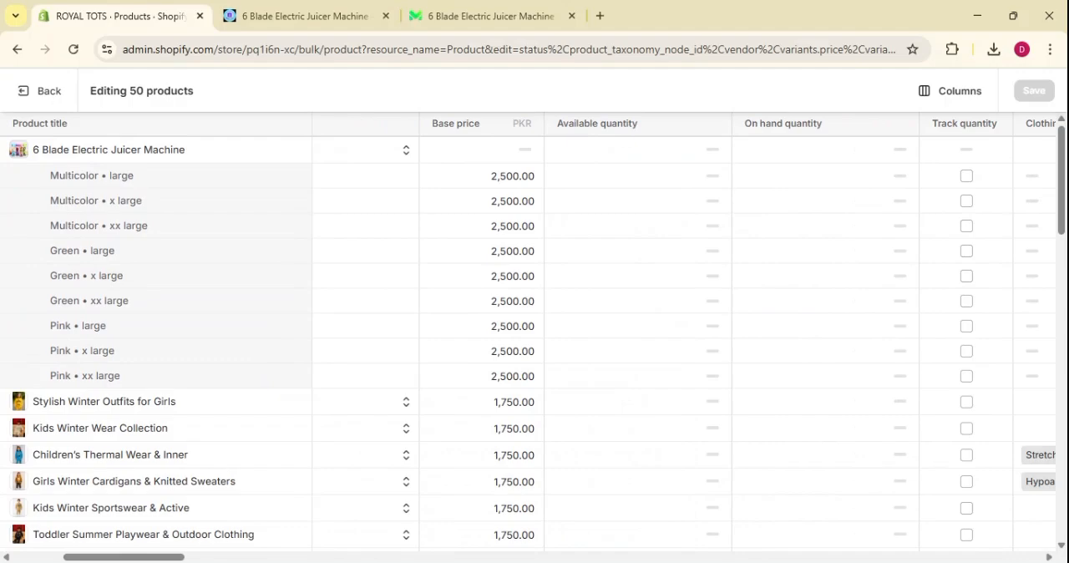
scroll(866, 199, "right", 2)
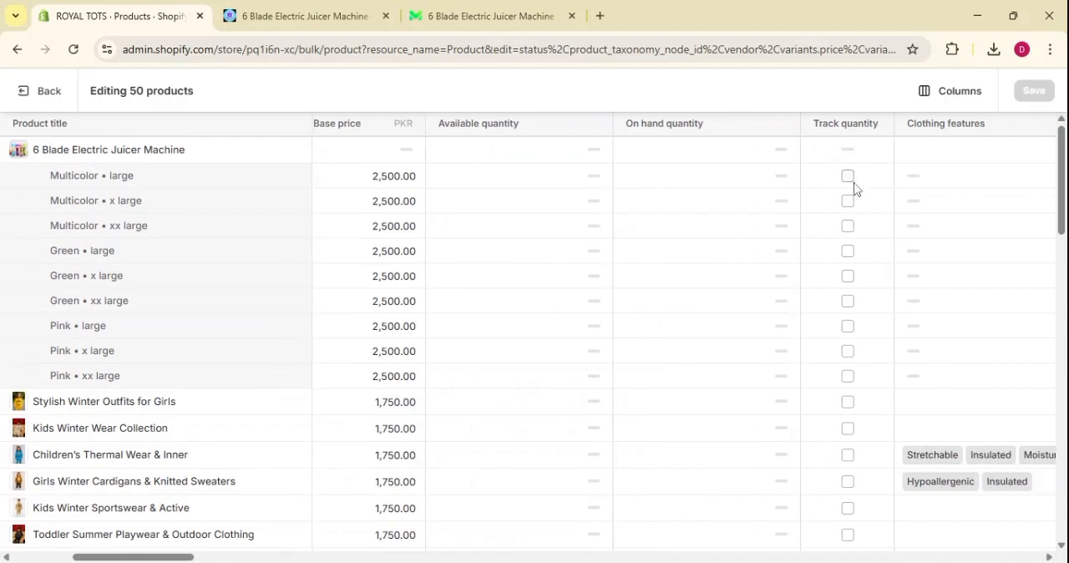
scroll(849, 350, "down", 10)
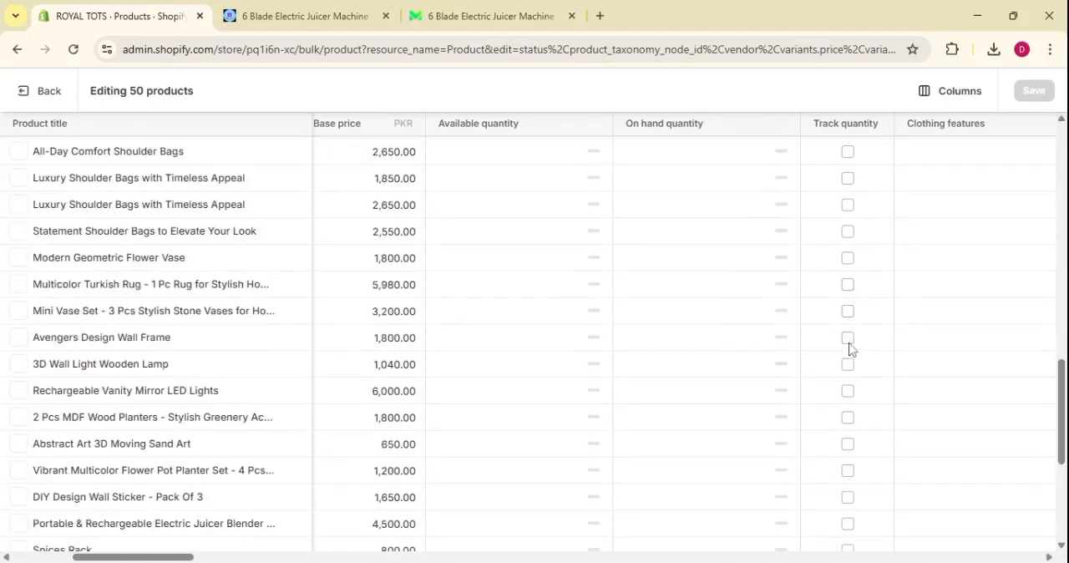
scroll(849, 349, "up", 10)
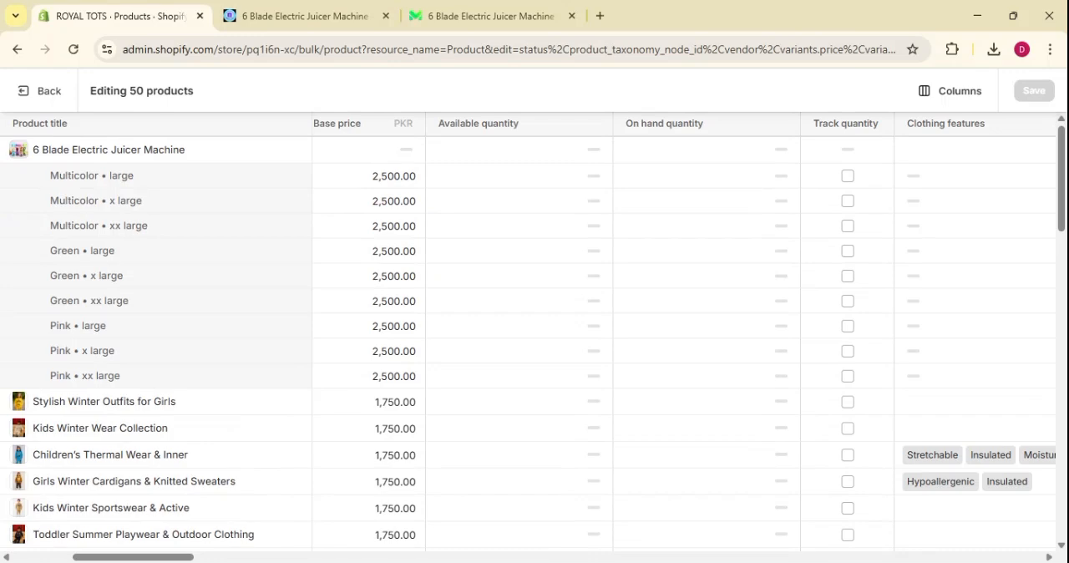
Try setting the juicer's Multicolor • large base price to 25,000 and leave the bulk editor, discarding the unsaved changes.
left_click(959, 98)
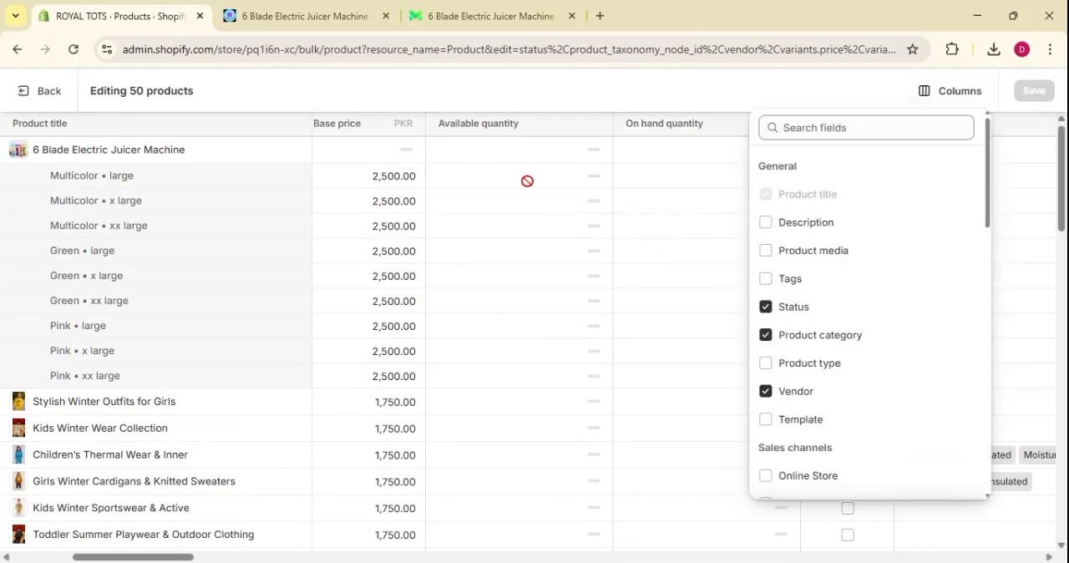
left_click(370, 191)
left_click(376, 182)
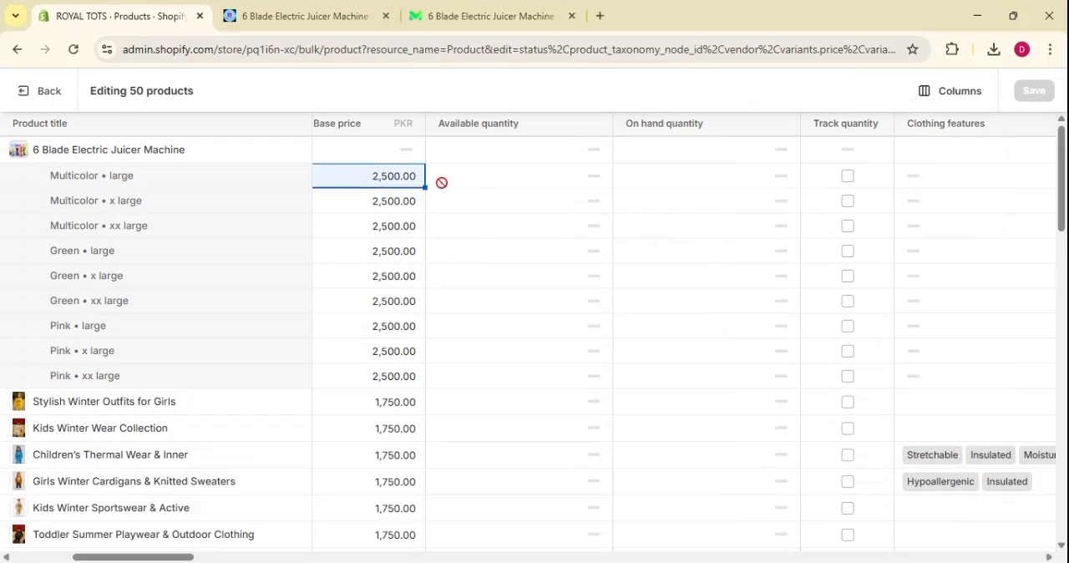
left_click(410, 177)
key("BackSpace")
key("BackSpace")
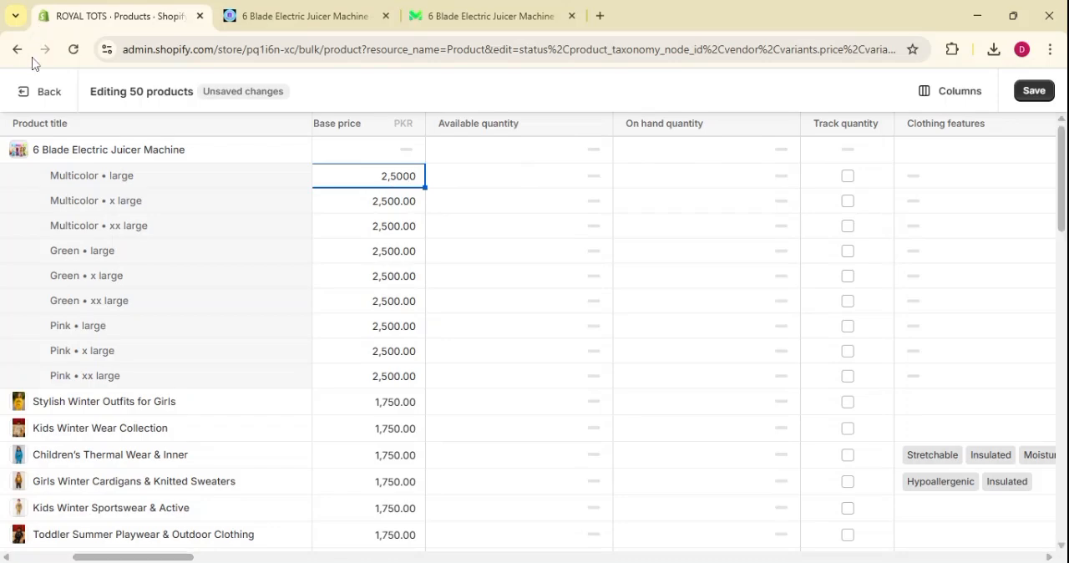
left_click(32, 92)
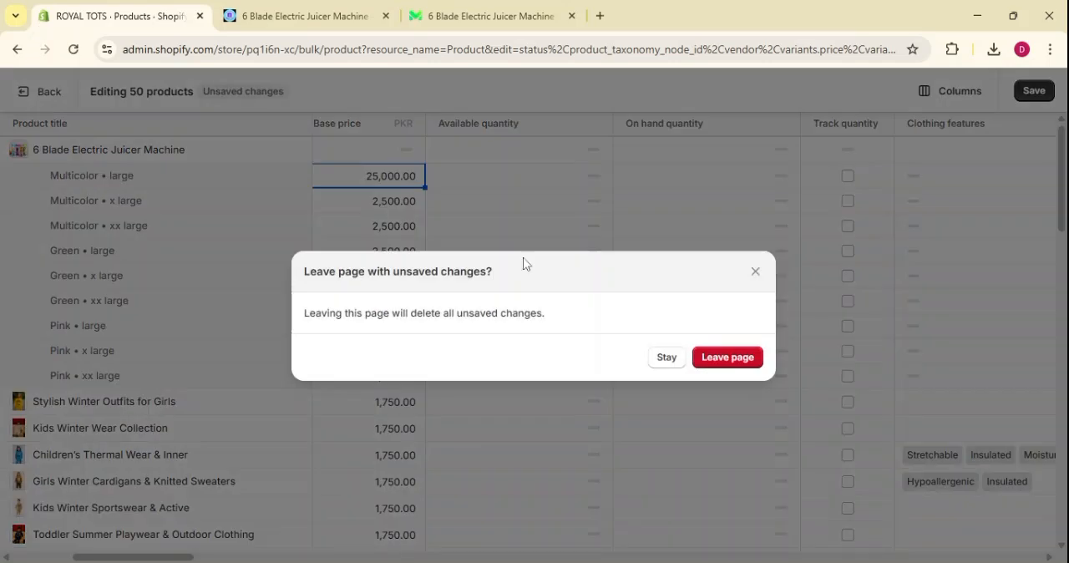
left_click(731, 361)
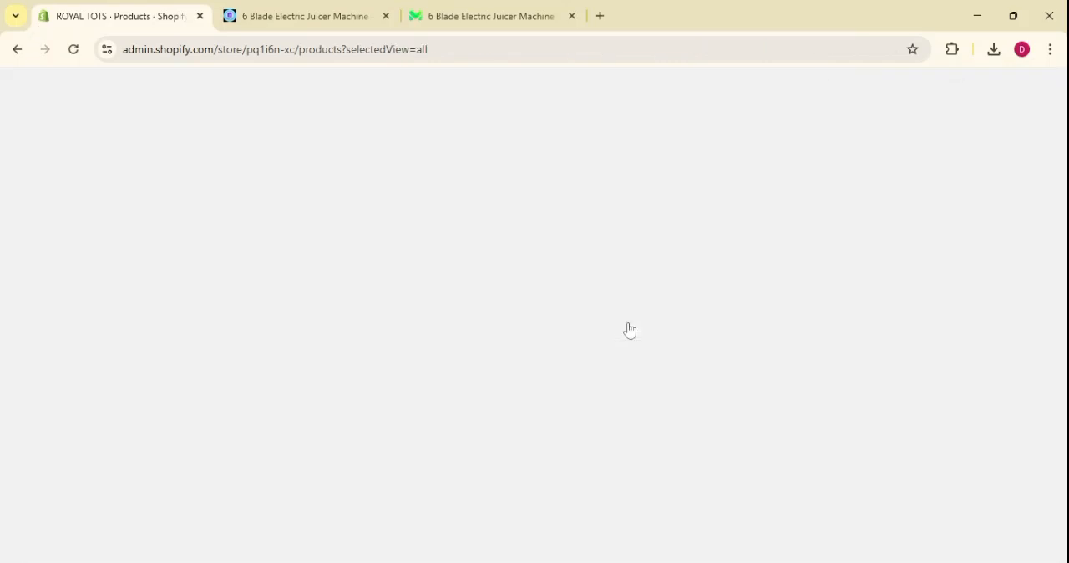